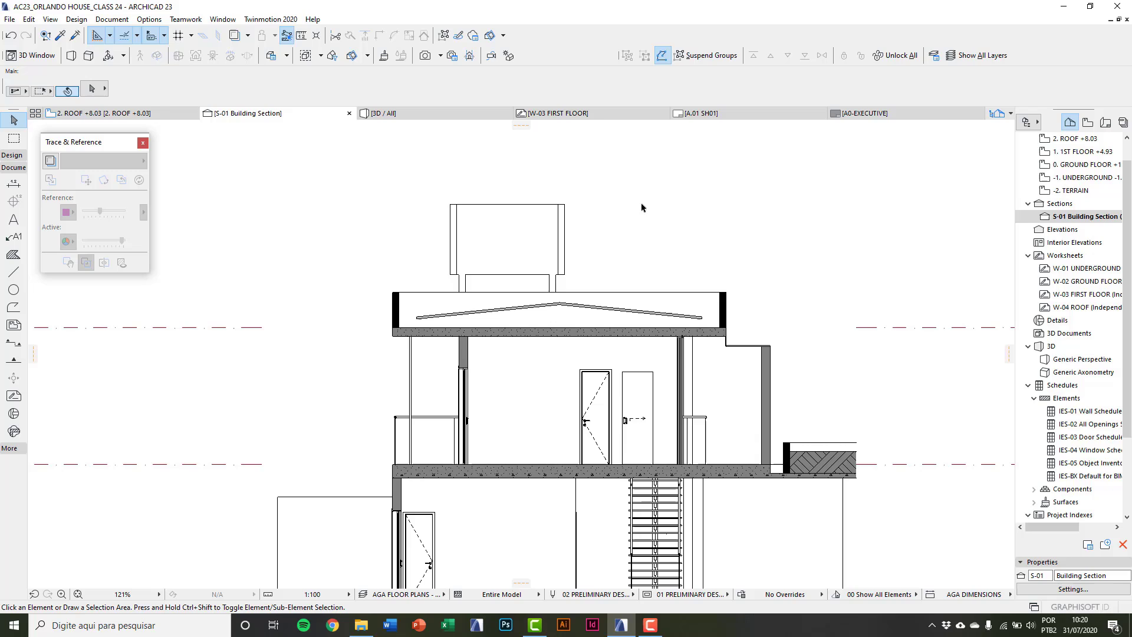
# - Set the Line tool to Chained geometry, Solid Line type and red pen 113
pyautogui.click(13, 273)
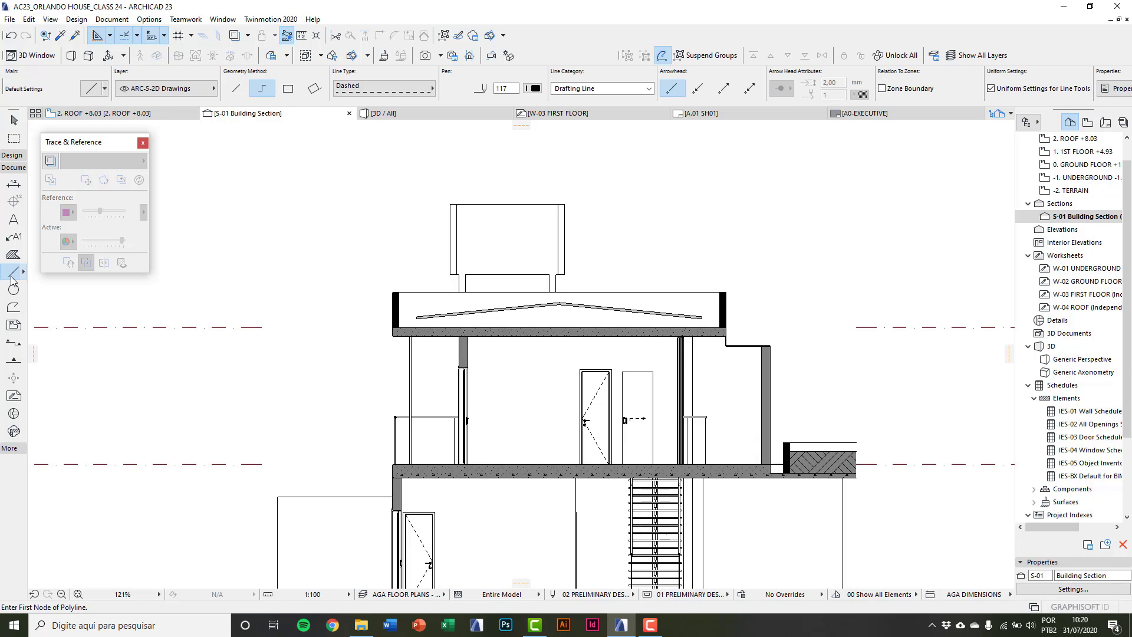
pyautogui.click(262, 90)
pyautogui.click(432, 89)
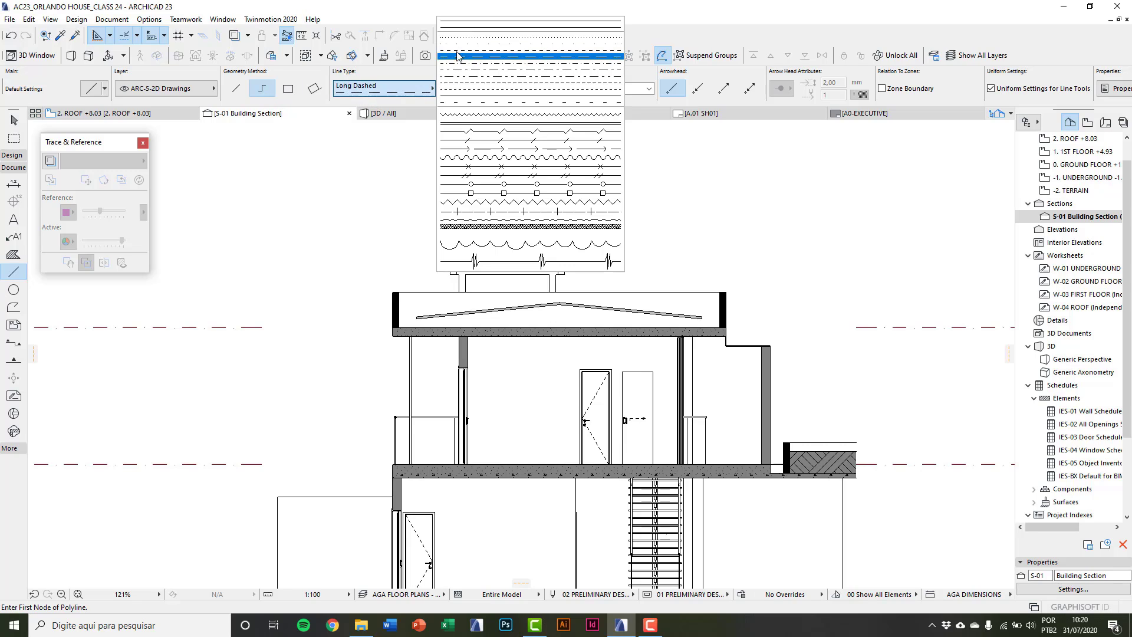
pyautogui.click(468, 25)
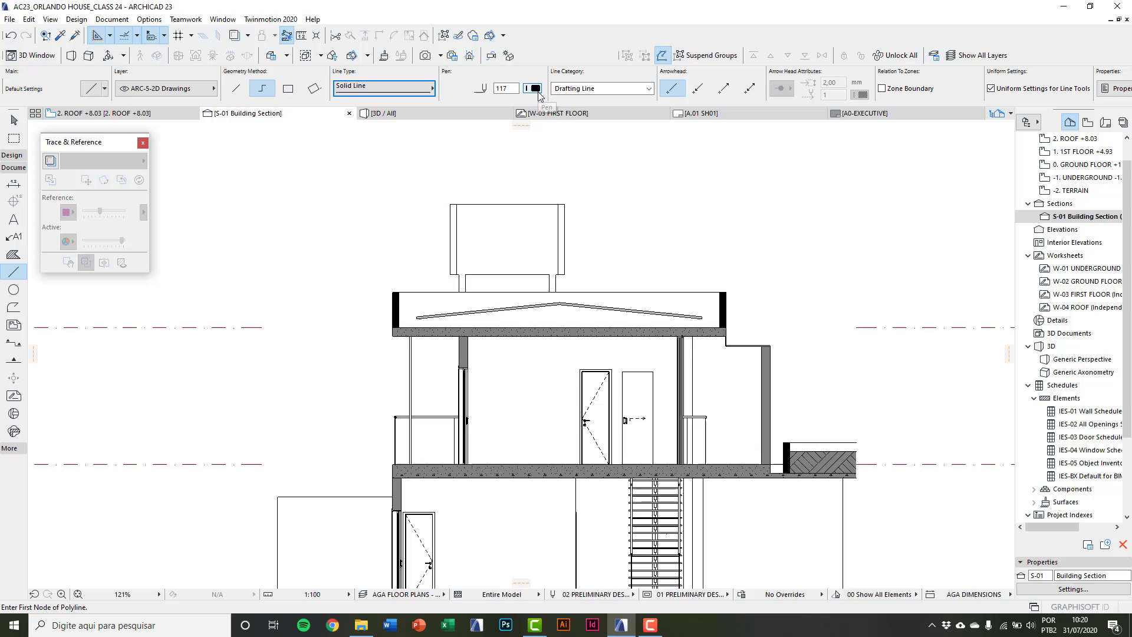
pyautogui.click(536, 90)
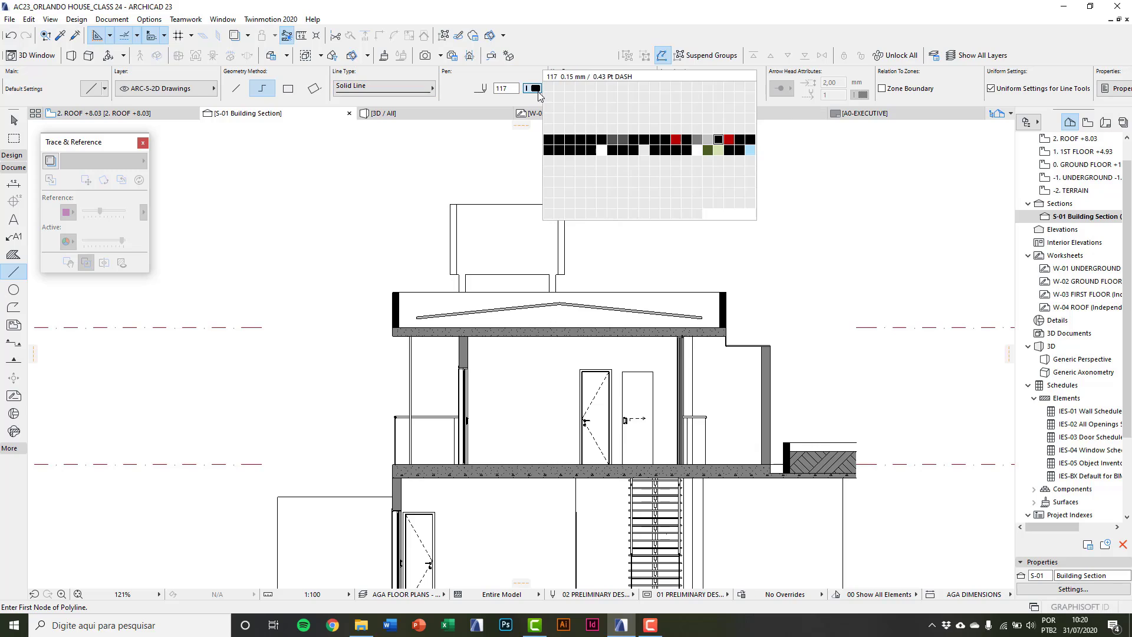
pyautogui.click(677, 139)
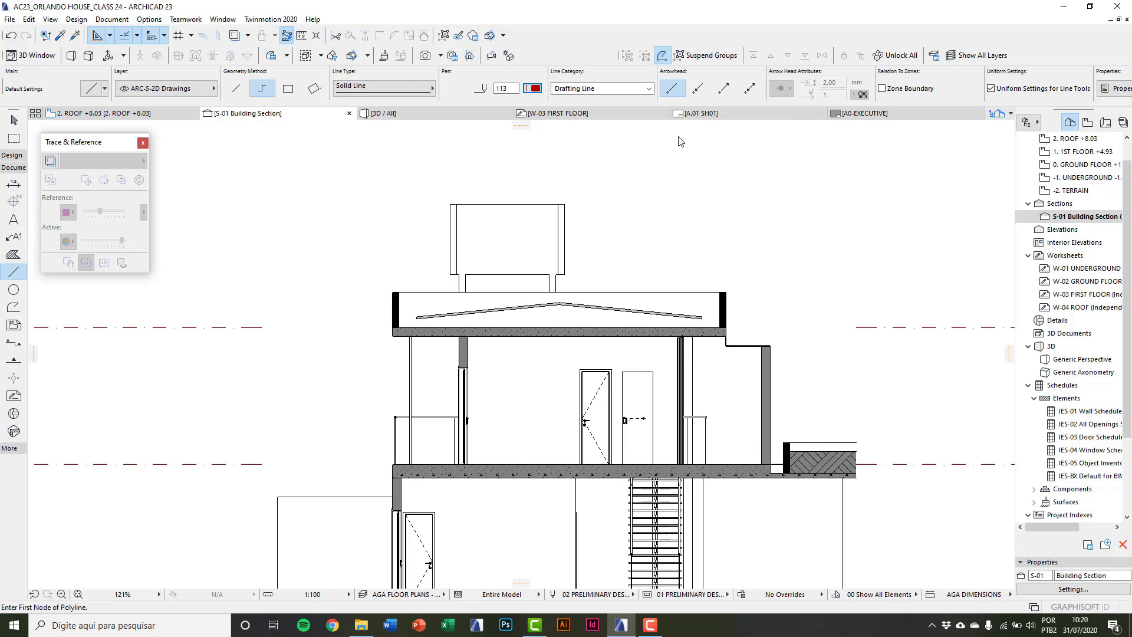
# - Start the chain at the roof ridge, drop to the slab and run 315 along its top
pyautogui.scroll(5, 590, 313)
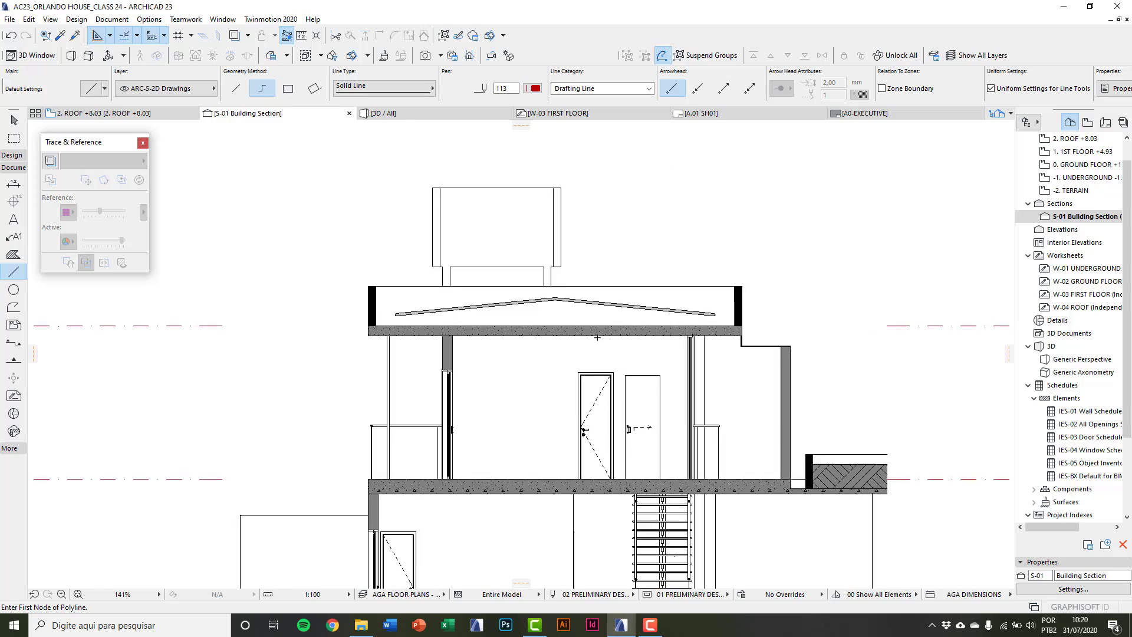
pyautogui.scroll(4, 536, 275)
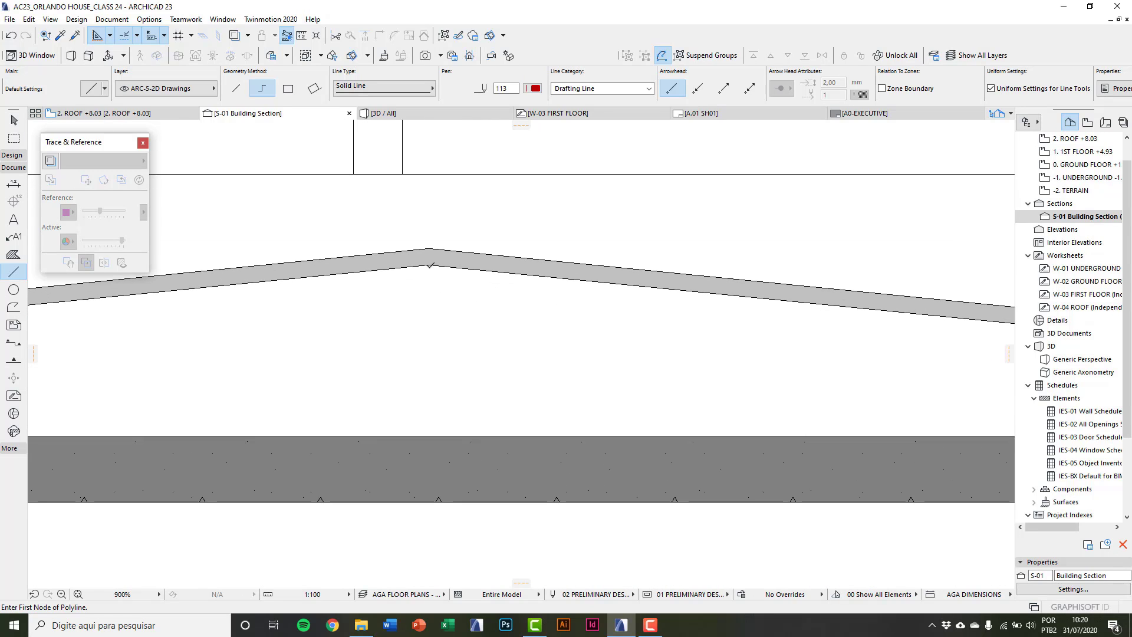
pyautogui.click(429, 266)
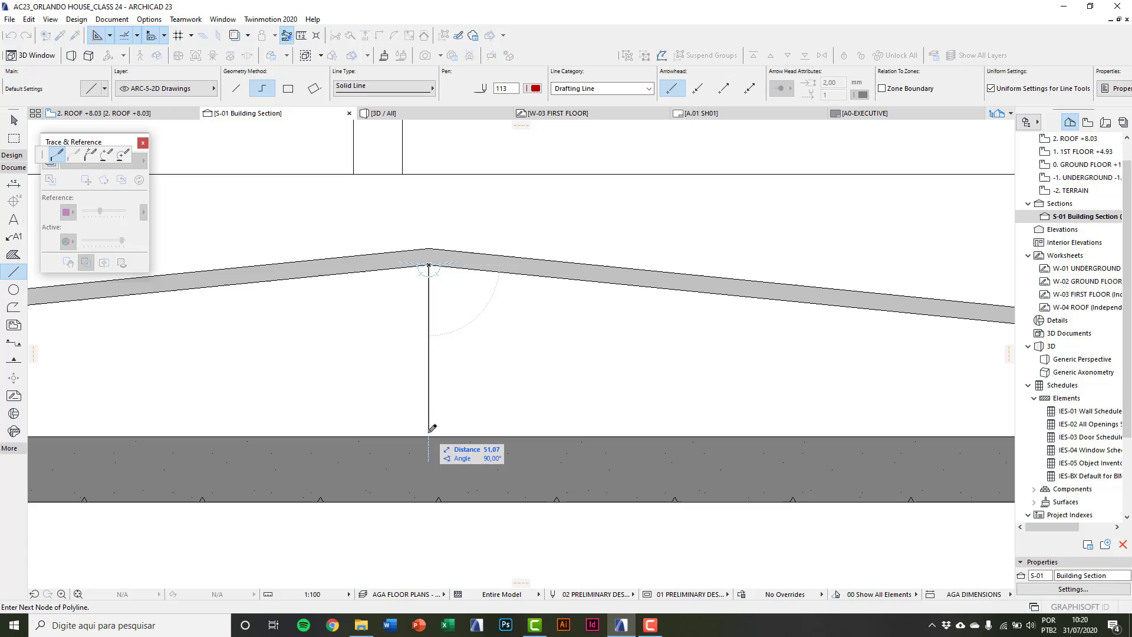
pyautogui.scroll(-3, 334, 399)
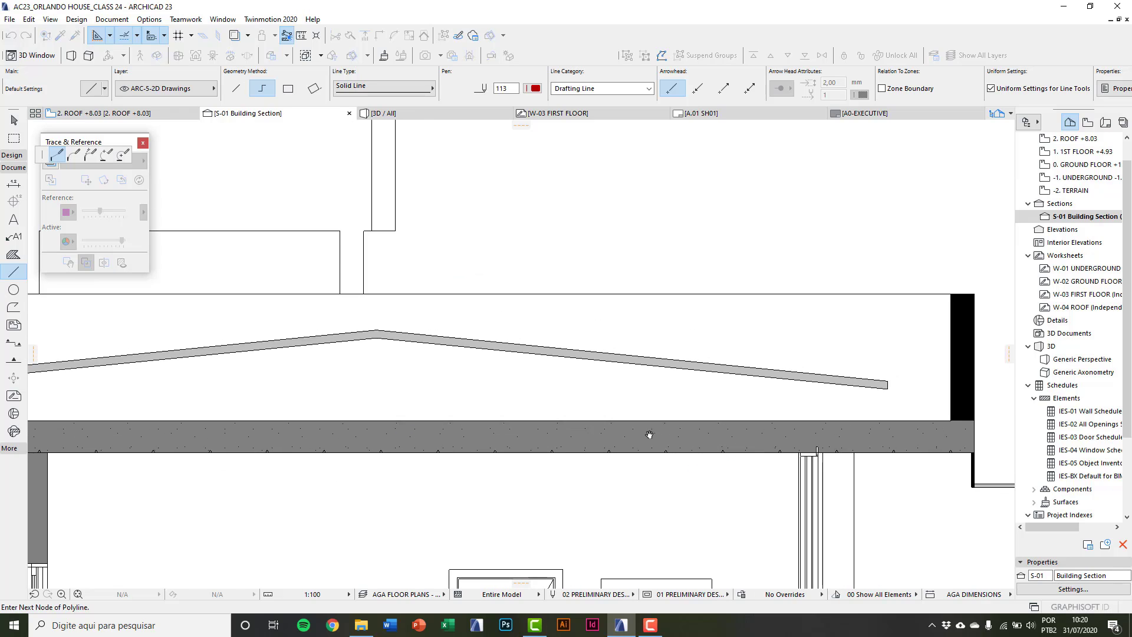
pyautogui.moveTo(649, 435); pyautogui.dragTo(438, 452, button='middle')
pyautogui.click(376, 420)
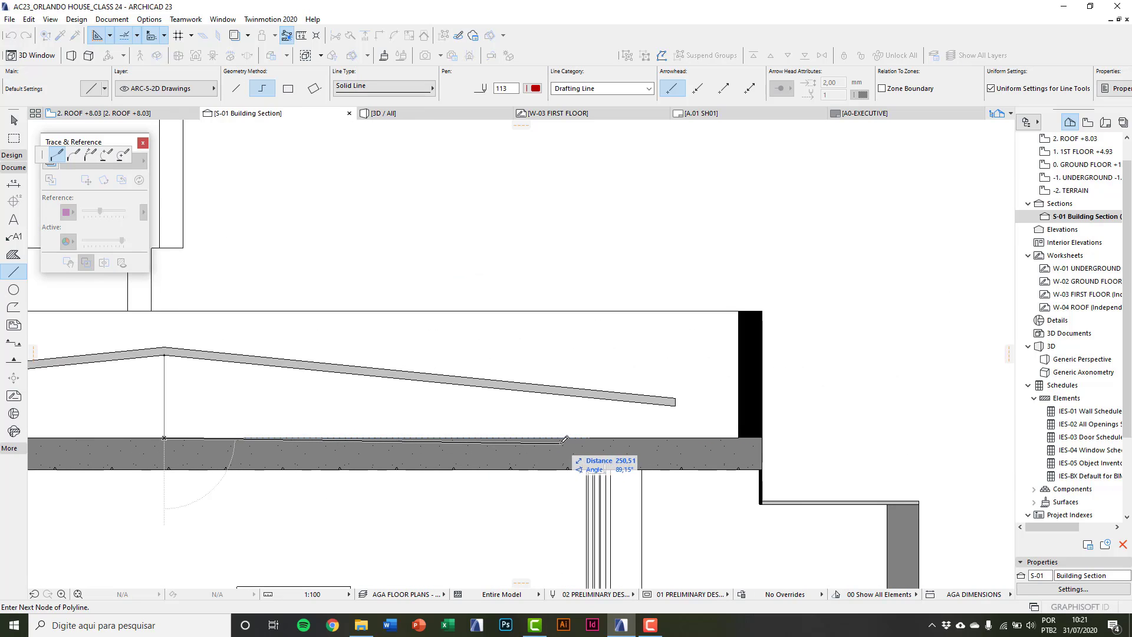
pyautogui.scroll(3, 564, 439)
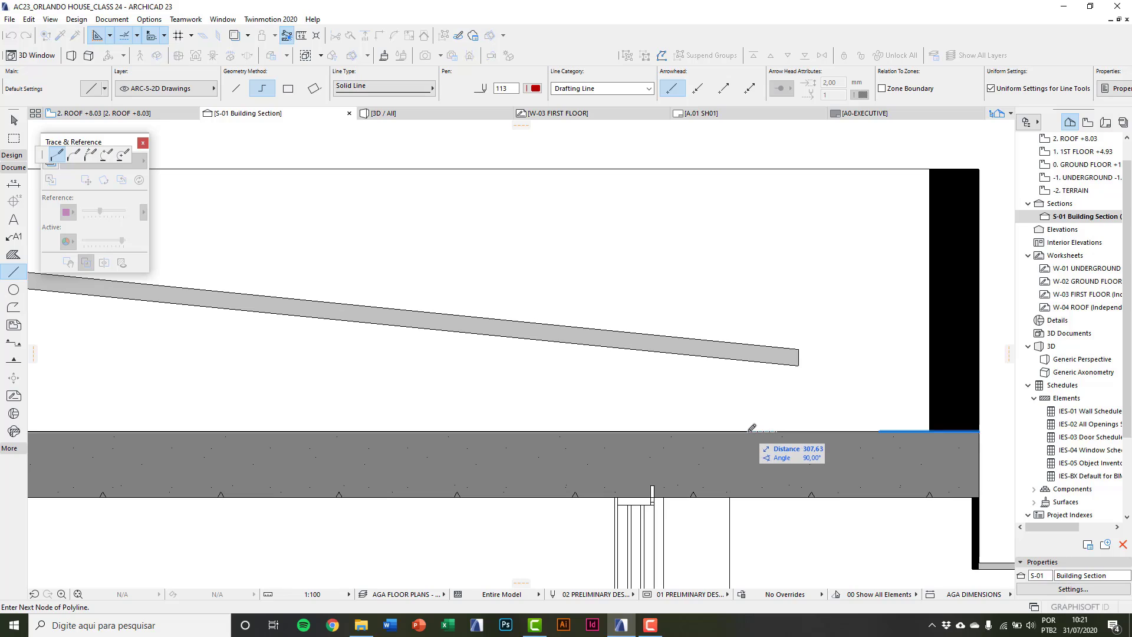
pyautogui.write('315')
pyautogui.press('Return')
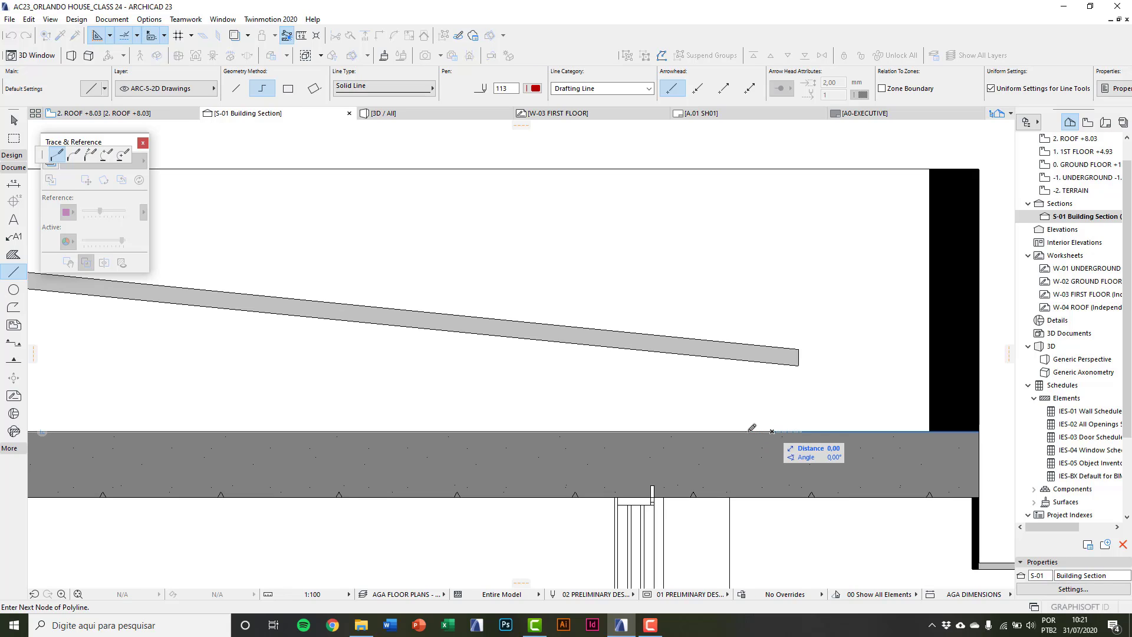
# - Continue the chain to the roof's lower end and close it back at the ridge
pyautogui.click(774, 362)
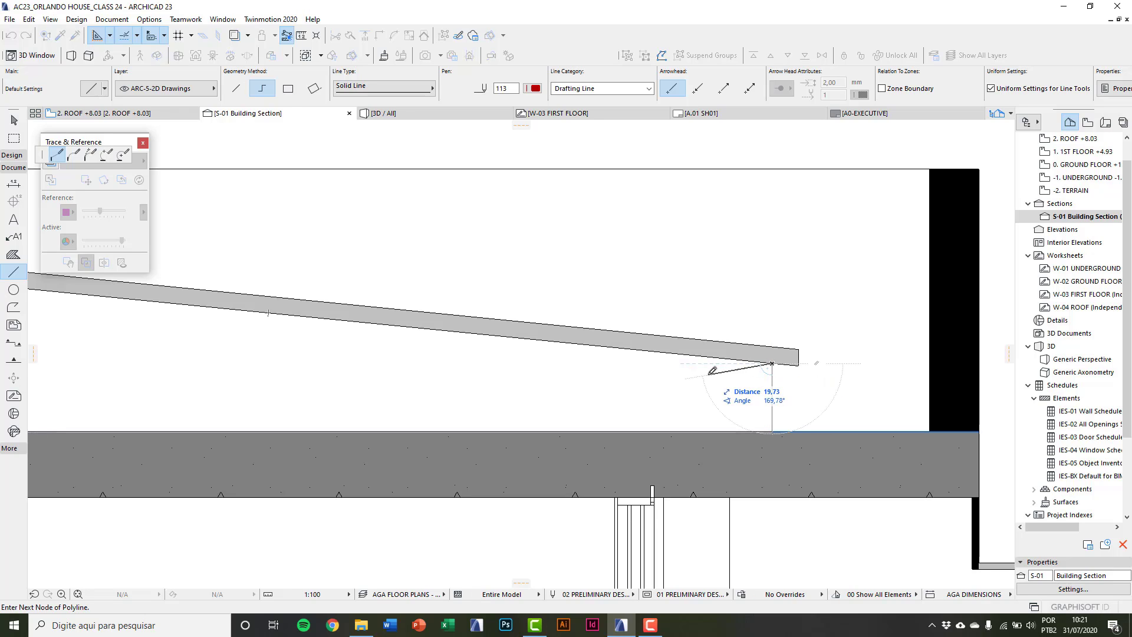
pyautogui.scroll(-2, 705, 375)
pyautogui.scroll(4, 245, 313)
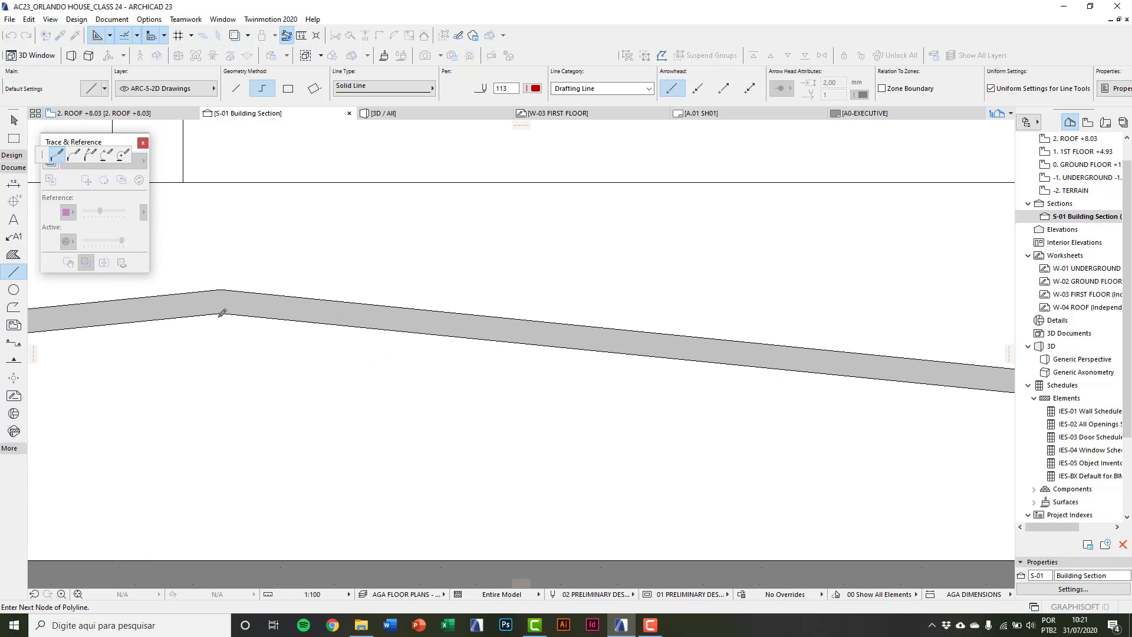
pyautogui.click(222, 311)
pyautogui.scroll(-2, 222, 313)
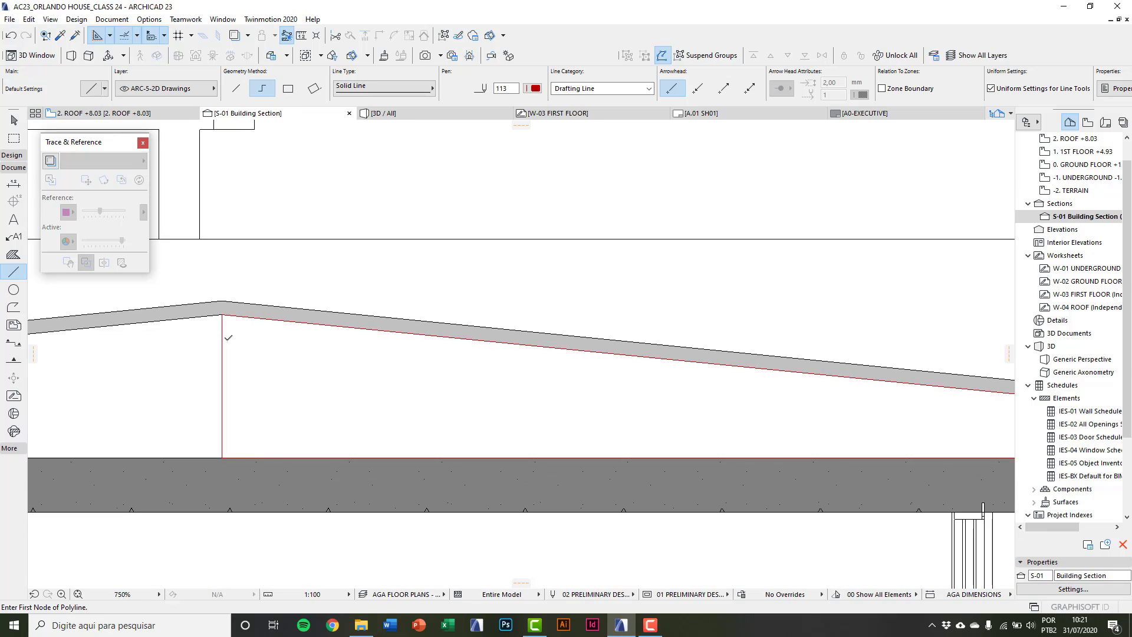
# - Select the four outline lines and turn on Suspend Groups
pyautogui.hotkey('ctrl', 'a')
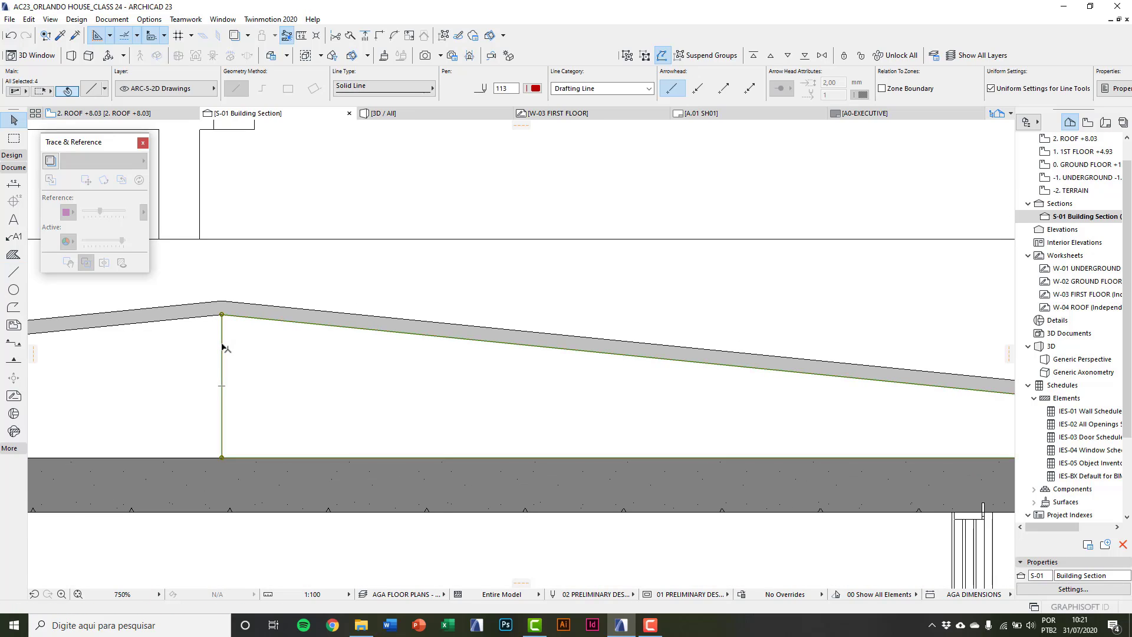
pyautogui.scroll(-2, 233, 354)
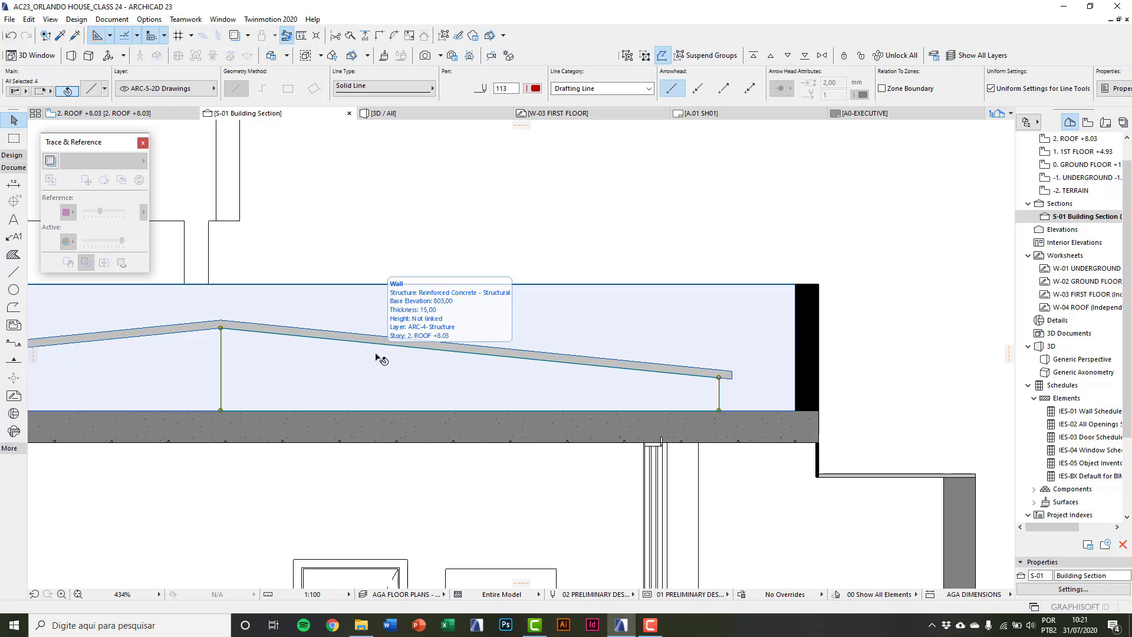
pyautogui.scroll(5, 768, 384)
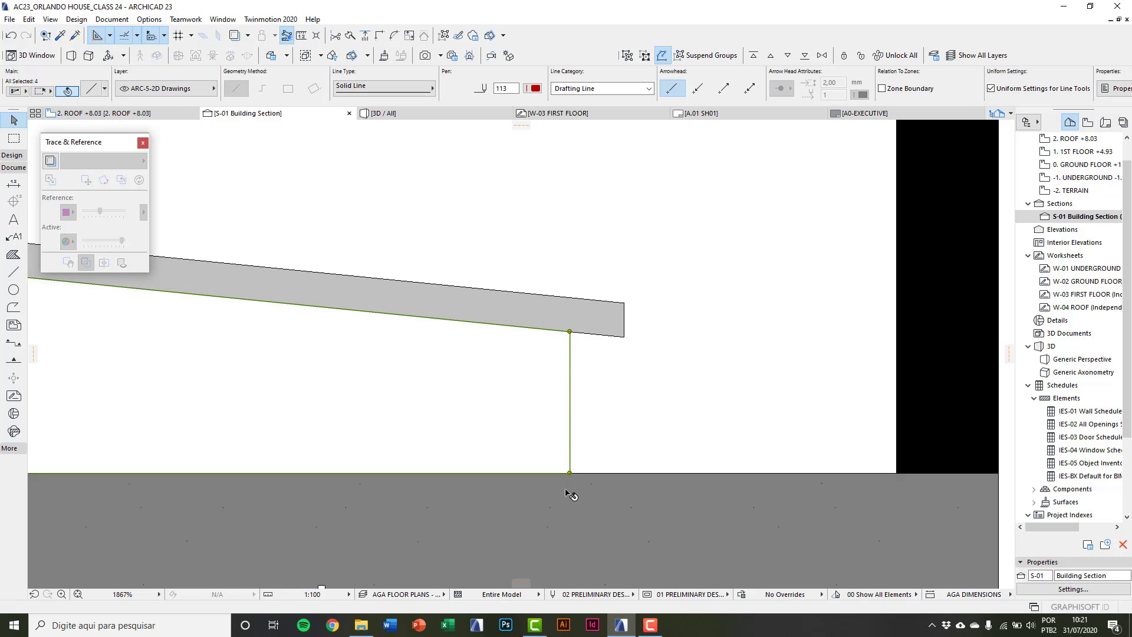
pyautogui.moveTo(562, 485); pyautogui.dragTo(636, 480, button='middle')
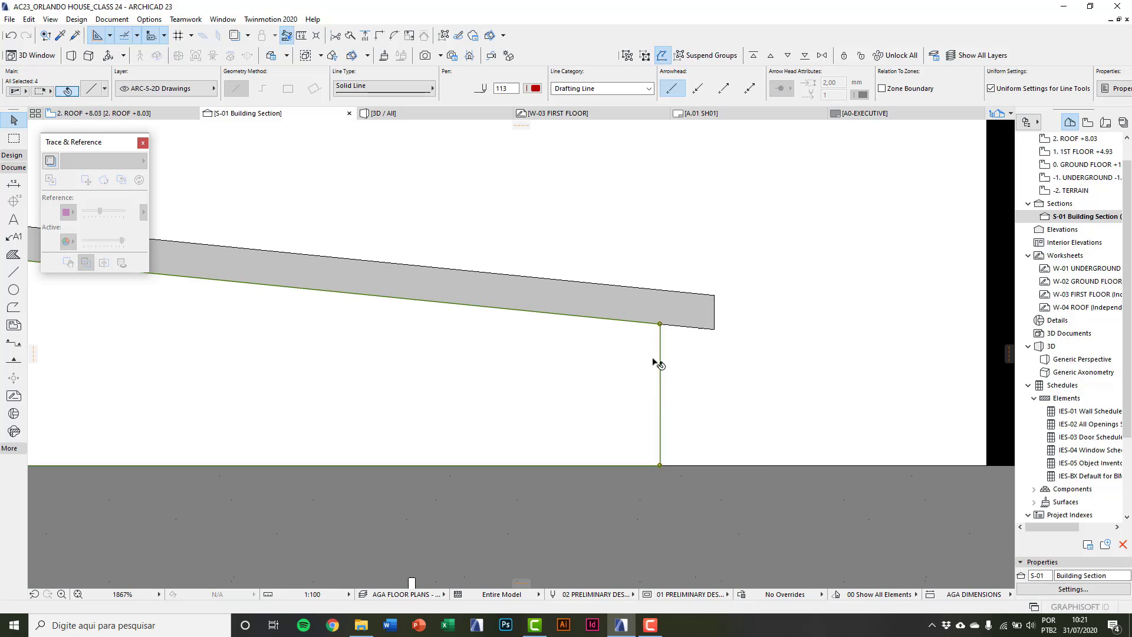
pyautogui.scroll(1, 642, 378)
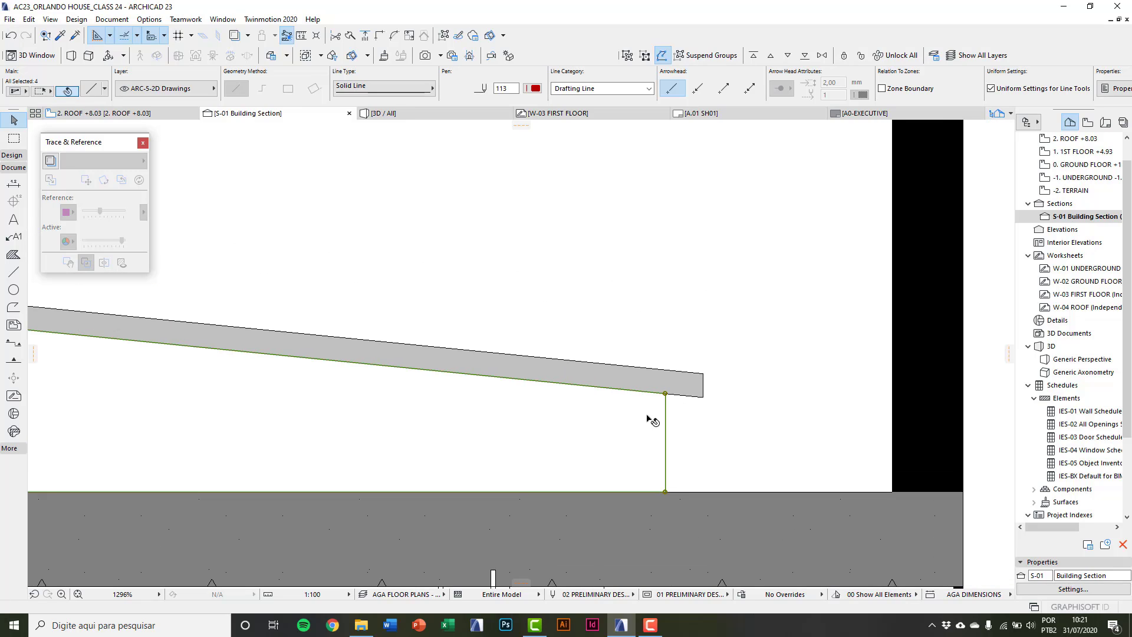
pyautogui.scroll(1, 652, 420)
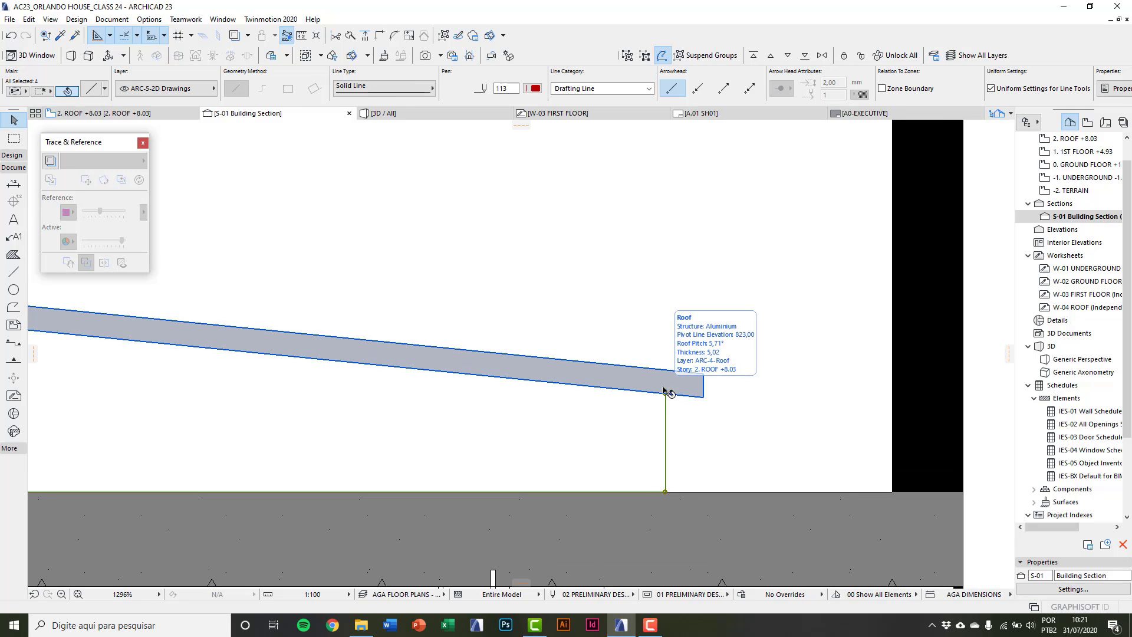
pyautogui.click(697, 58)
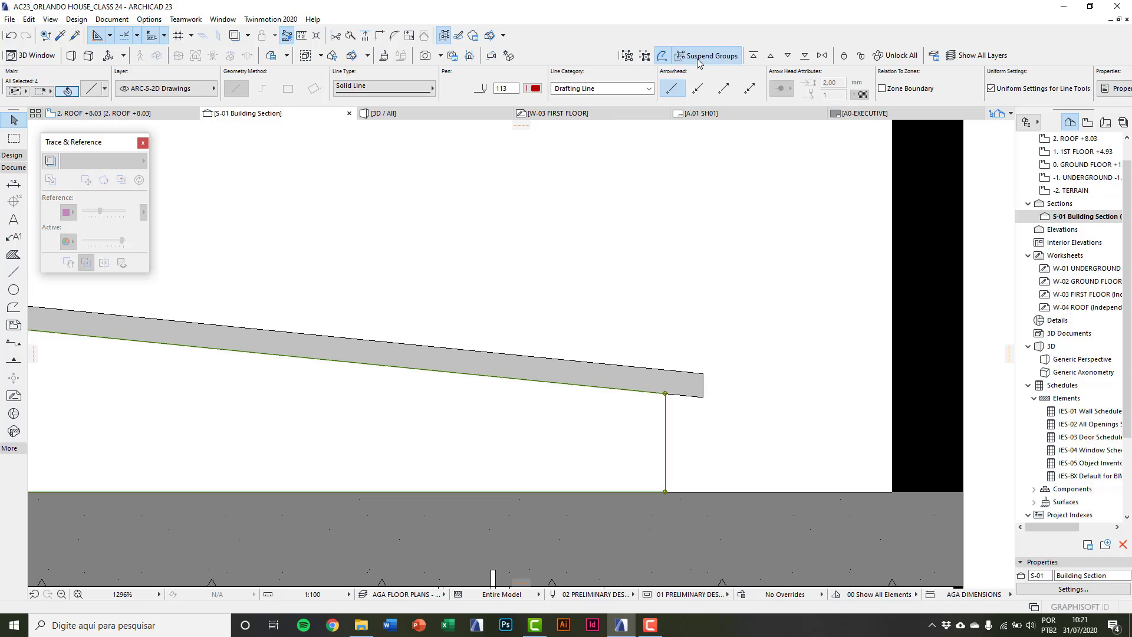
# - Offset all edges of the red outline by 2
pyautogui.click(666, 393)
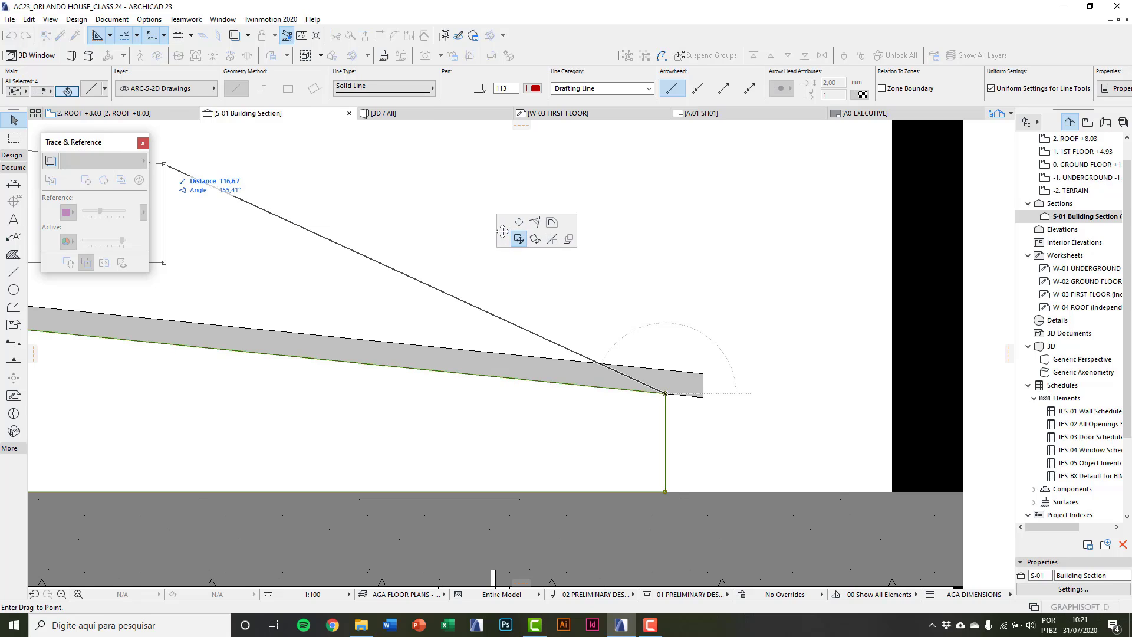
pyautogui.click(559, 223)
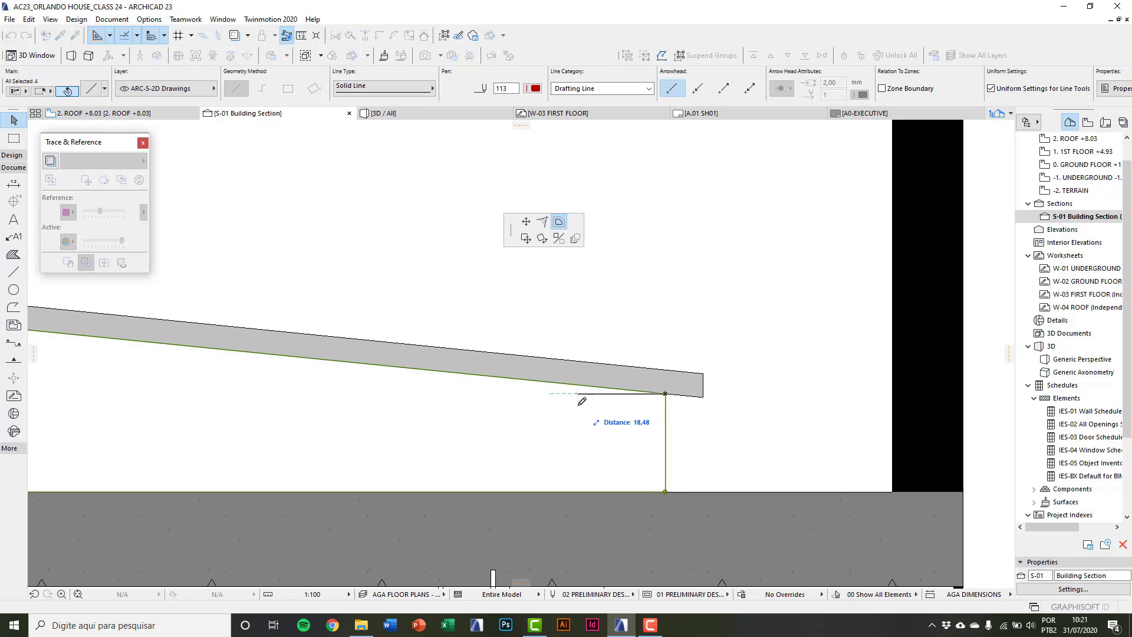
pyautogui.write('2')
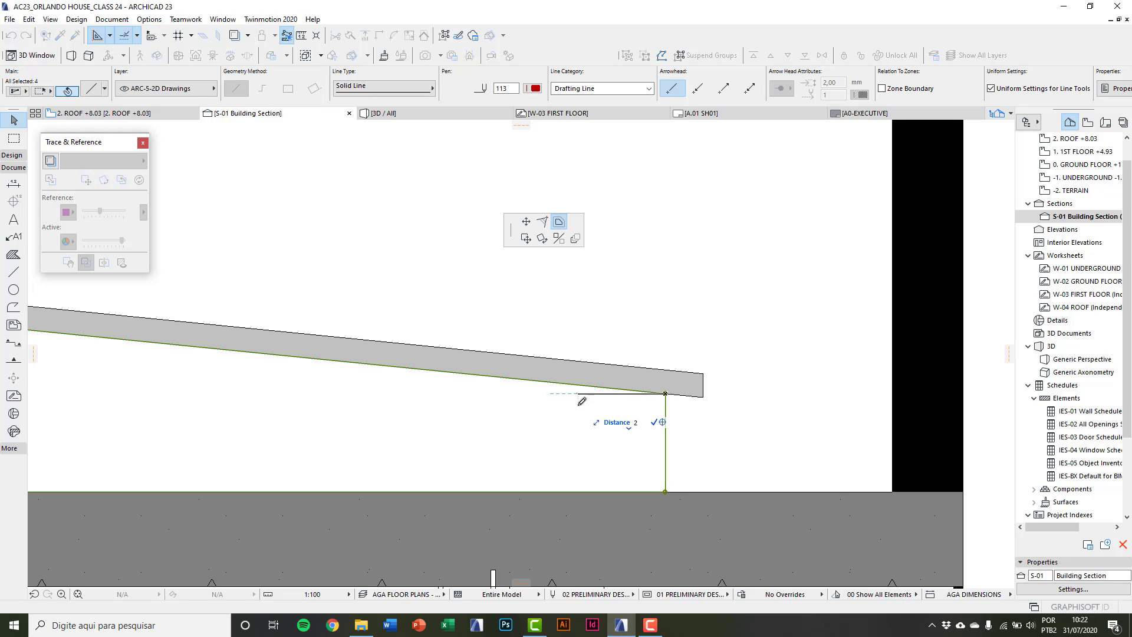
pyautogui.press('Return')
pyautogui.scroll(-3, 672, 407)
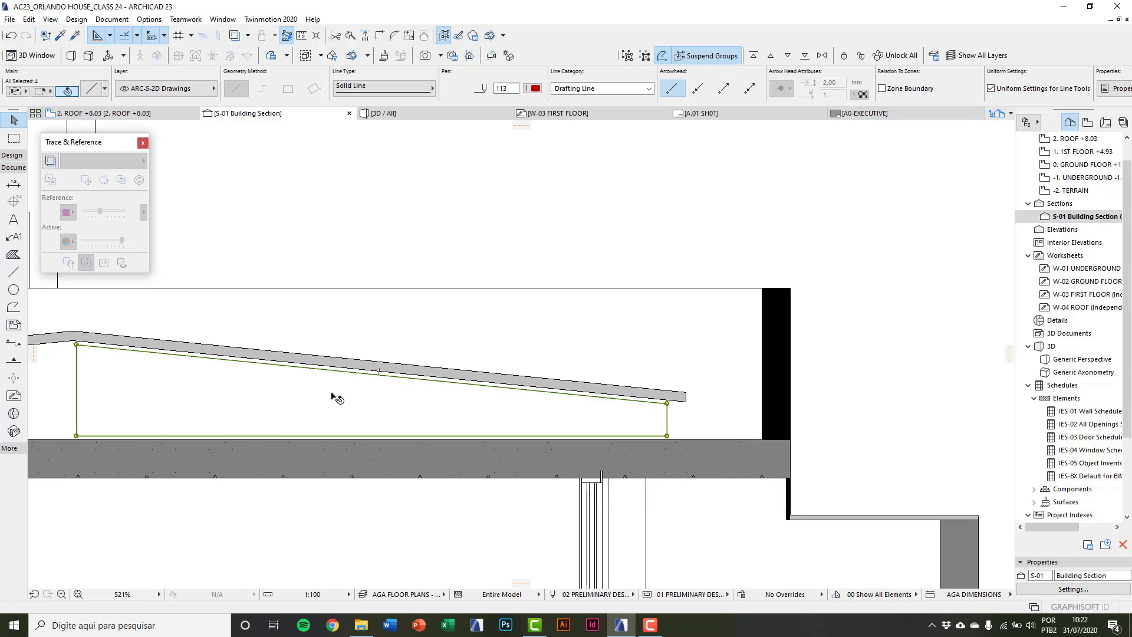
pyautogui.moveTo(332, 395); pyautogui.dragTo(380, 388, button='middle')
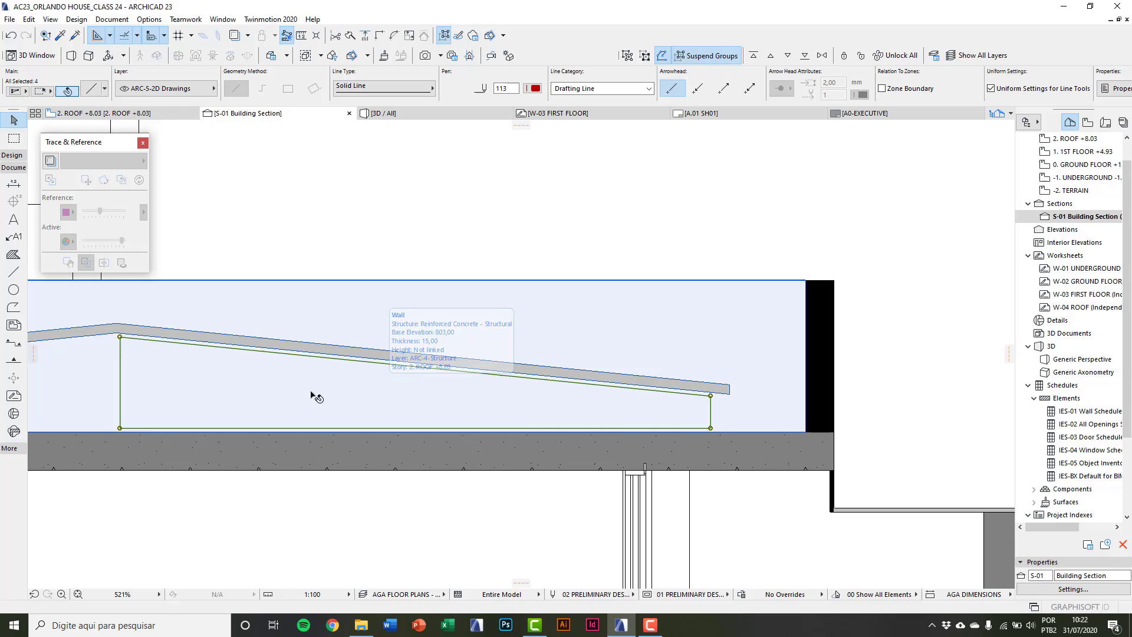
# - Configure Multiply to distribute copies of the left vertical truss post between two points
pyautogui.click(121, 383)
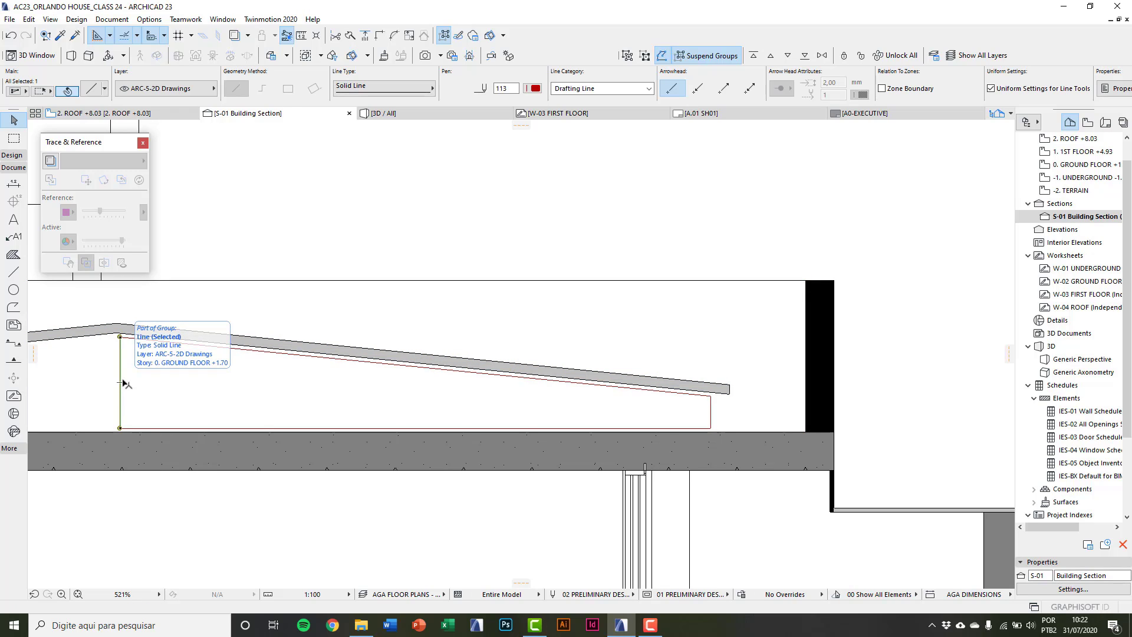
pyautogui.hotkey('ctrl', 'u')
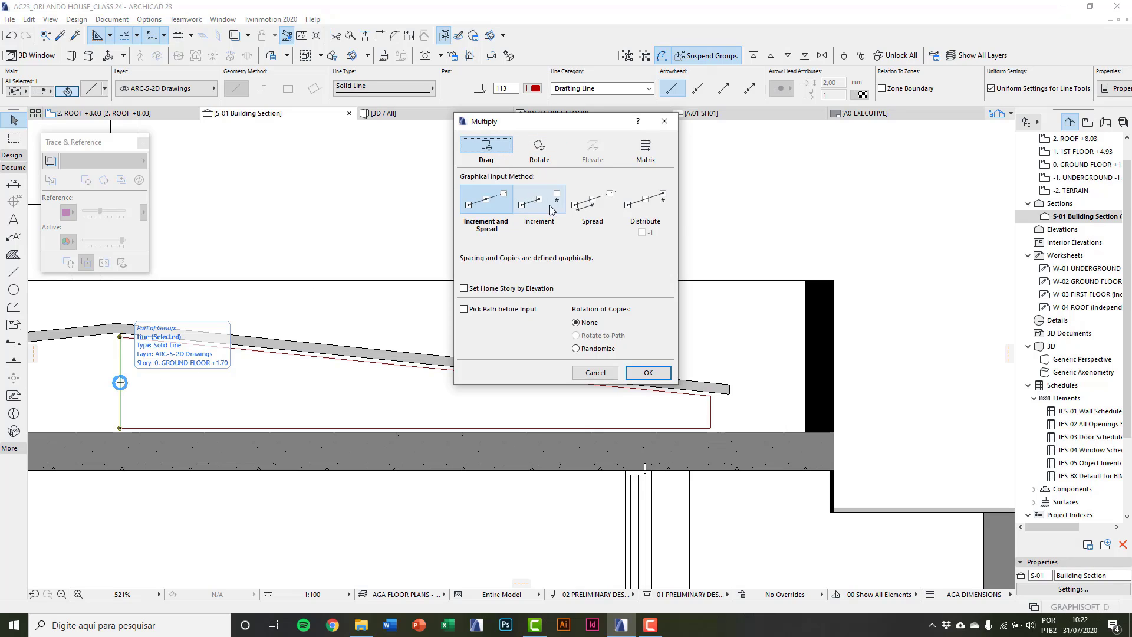
pyautogui.click(646, 219)
pyautogui.click(643, 232)
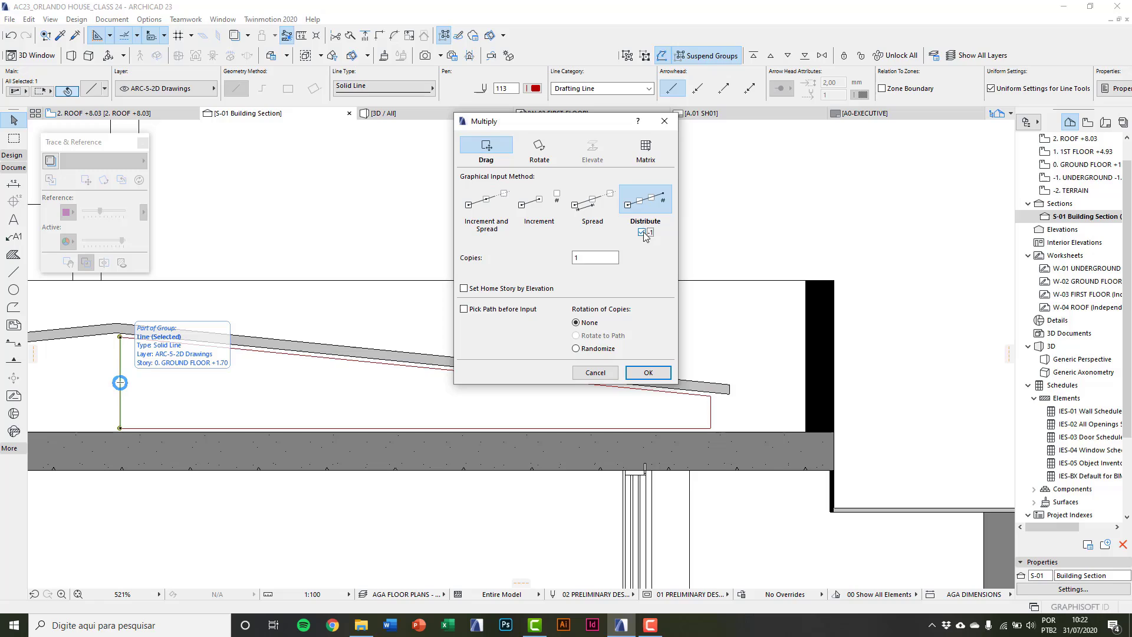
pyautogui.doubleClick(592, 257)
pyautogui.click(644, 368)
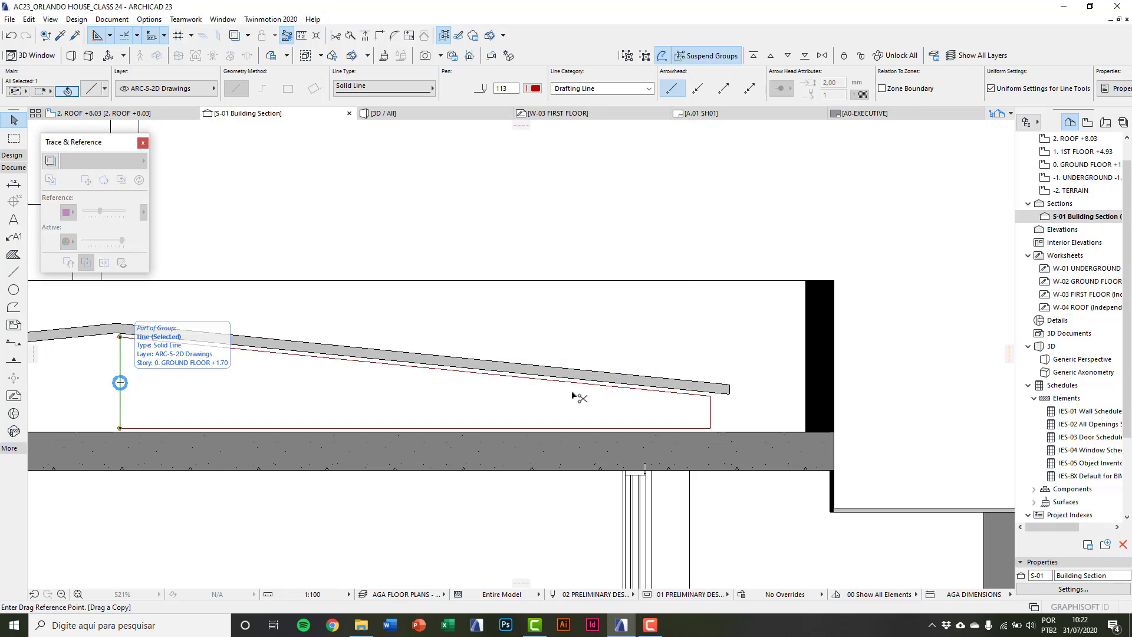
# - Place three evenly spaced posts from the base point up to the roof line's end
pyautogui.scroll(3, 158, 441)
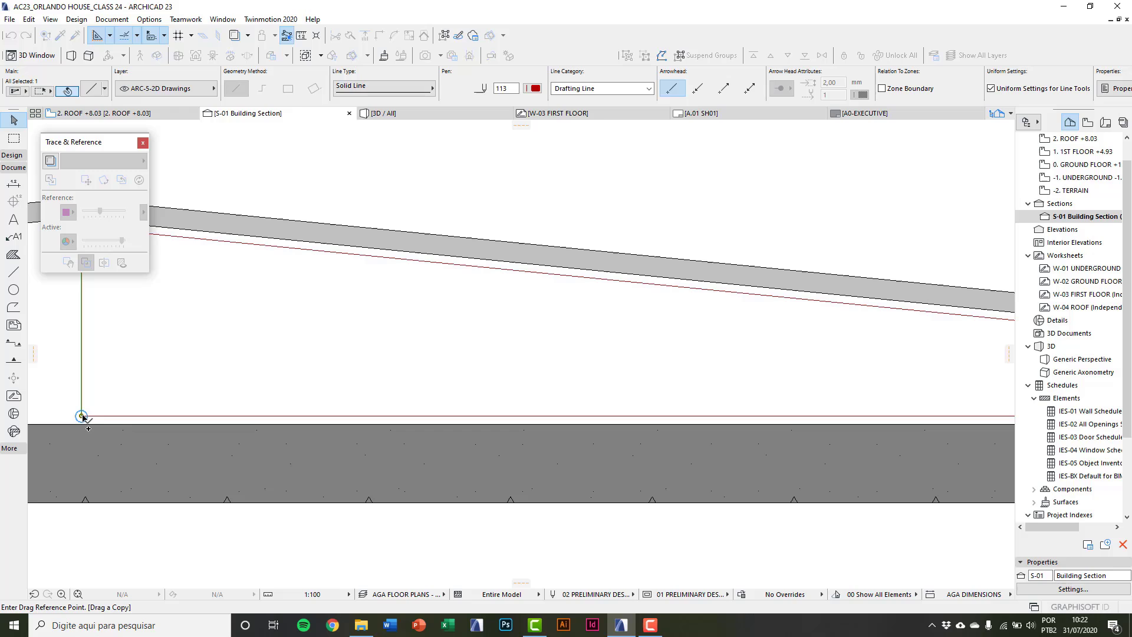
pyautogui.click(83, 416)
pyautogui.scroll(-3, 83, 416)
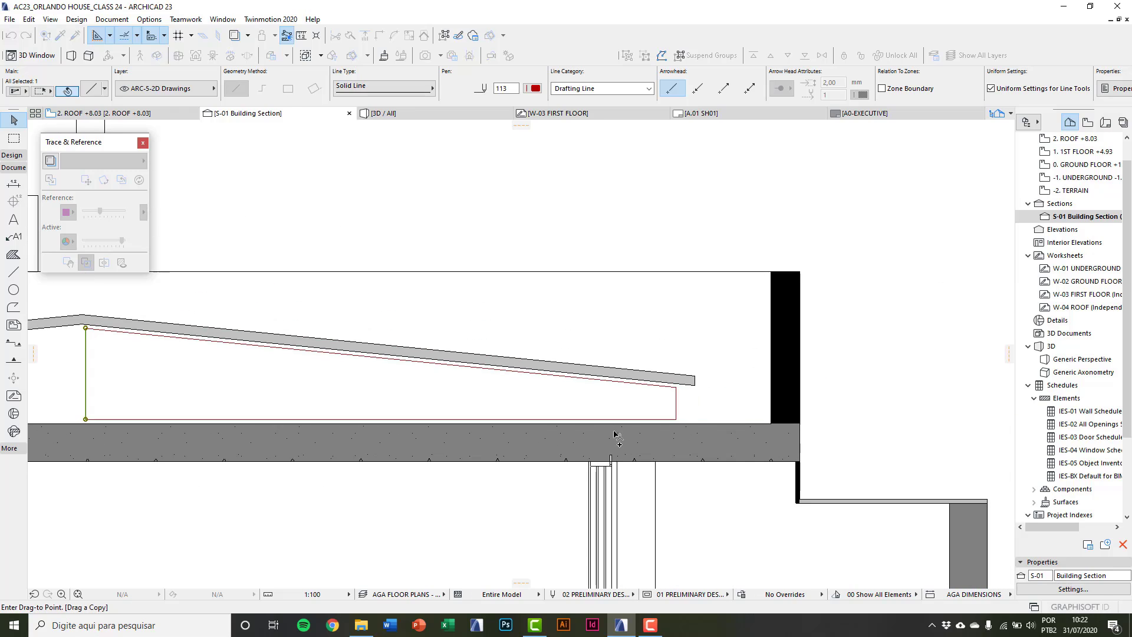
pyautogui.click(676, 420)
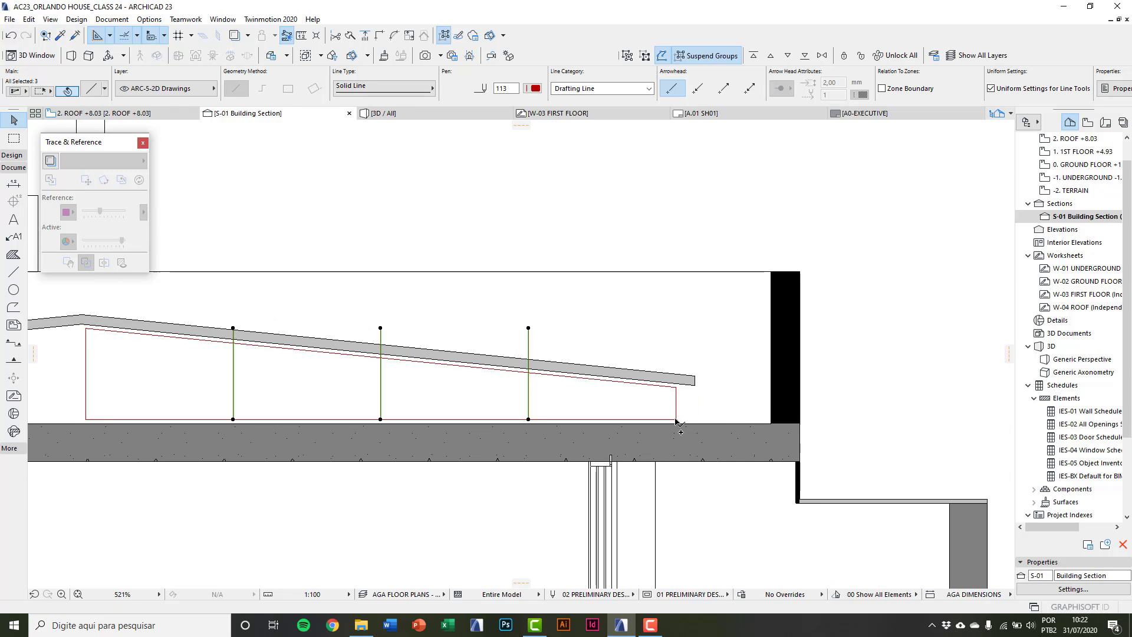
# - Select the sloped top line as the trim boundary
pyautogui.scroll(3, 587, 415)
pyautogui.click(577, 394)
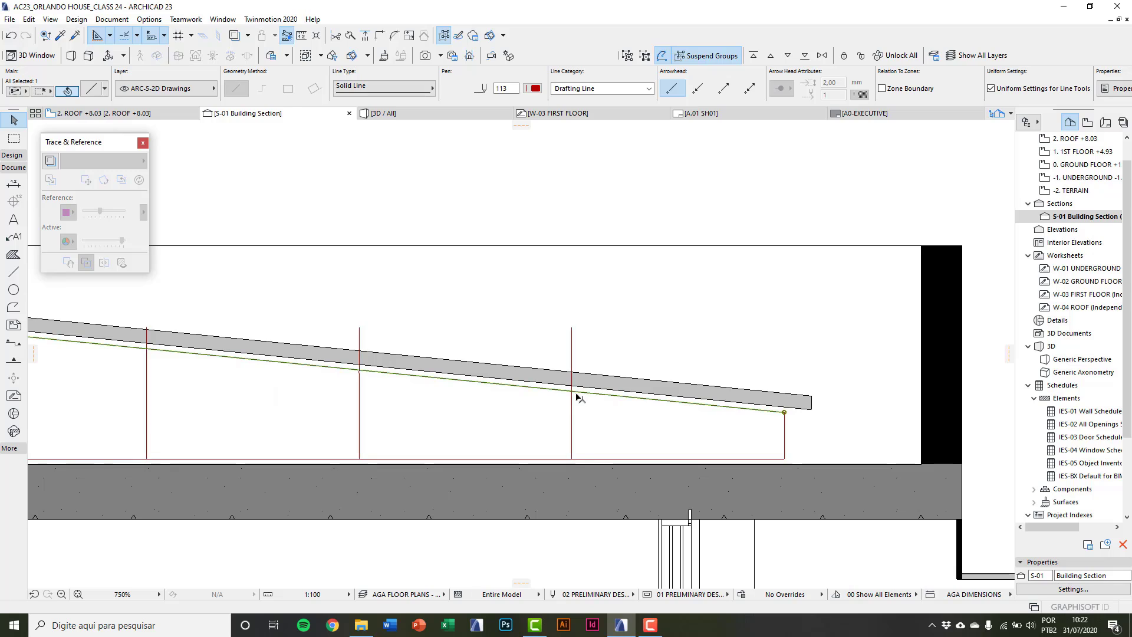
pyautogui.scroll(-3, 577, 394)
pyautogui.moveTo(508, 397); pyautogui.dragTo(537, 435, button='middle')
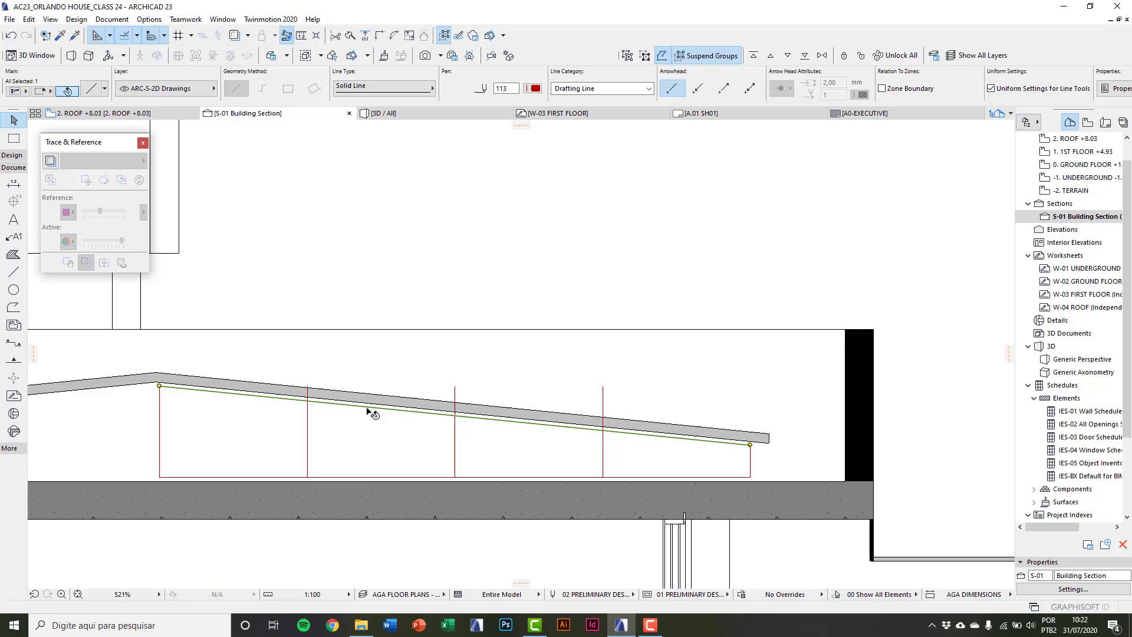
pyautogui.scroll(5, 347, 410)
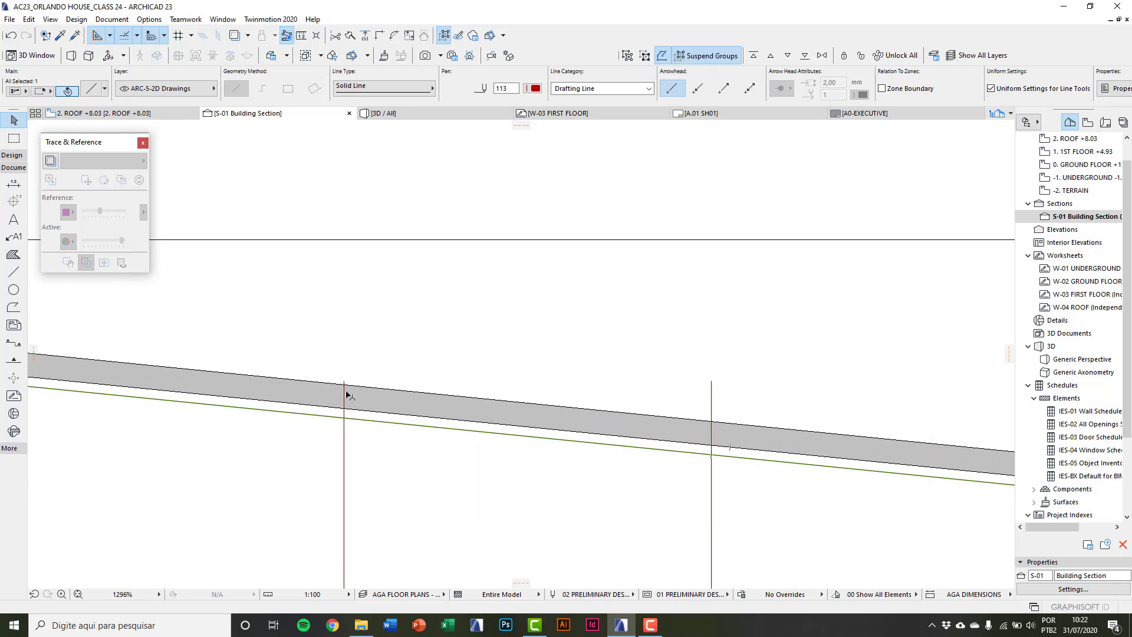
pyautogui.scroll(1, 347, 413)
# - Trim the three vertical posts back to the sloped line and clear the selection
pyautogui.keyDown('ctrl'); pyautogui.click(346, 414); pyautogui.keyUp('ctrl')
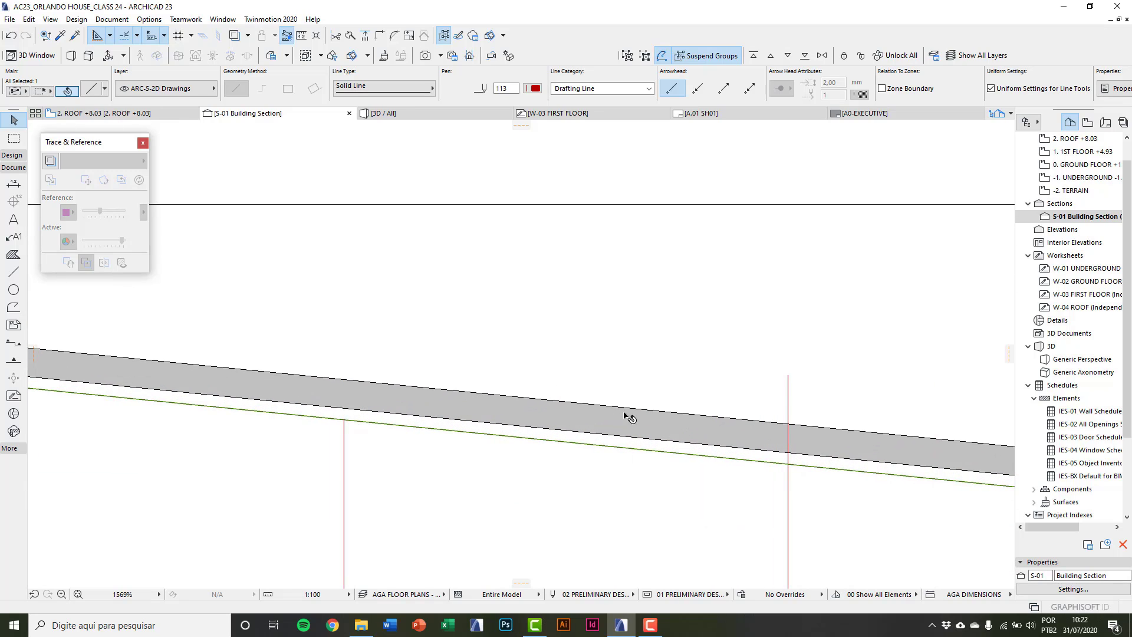
pyautogui.keyDown('ctrl'); pyautogui.click(793, 394); pyautogui.keyUp('ctrl')
pyautogui.scroll(-5, 731, 396)
pyautogui.scroll(5, 607, 392)
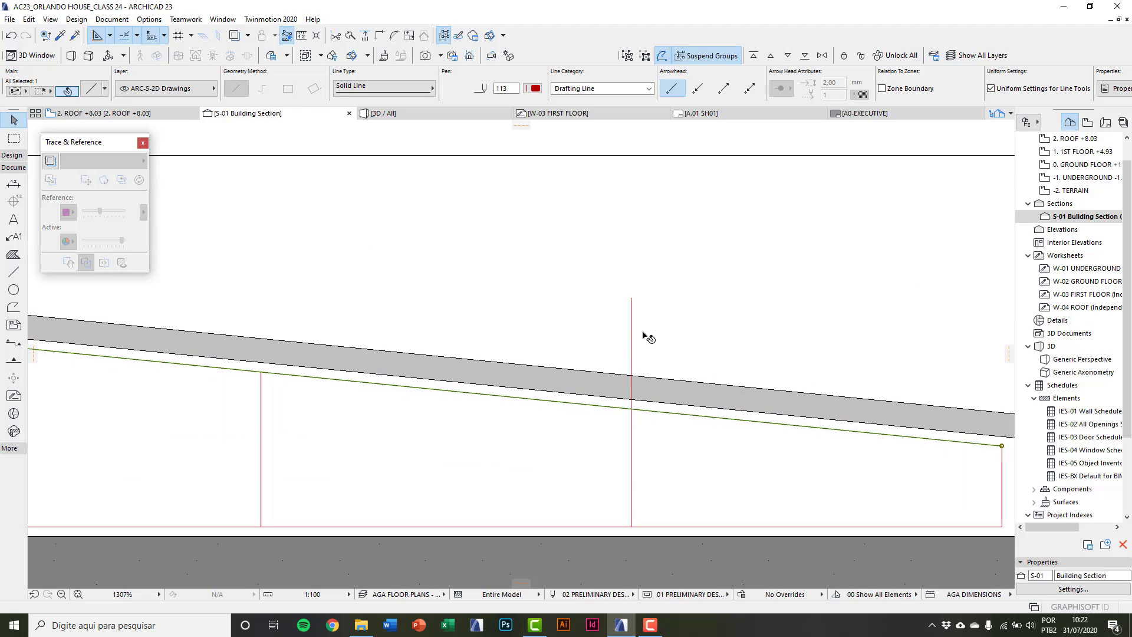
pyautogui.keyDown('ctrl'); pyautogui.click(632, 328); pyautogui.keyUp('ctrl')
pyautogui.scroll(-4, 525, 390)
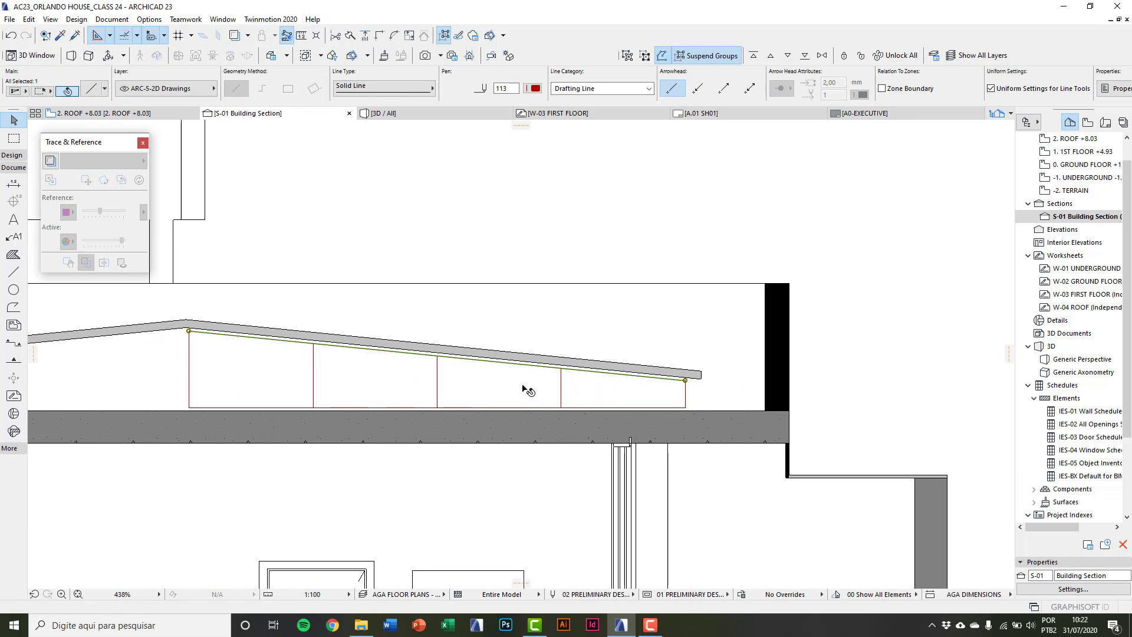
pyautogui.moveTo(526, 392); pyautogui.dragTo(538, 414, button='middle')
pyautogui.scroll(-1, 539, 414)
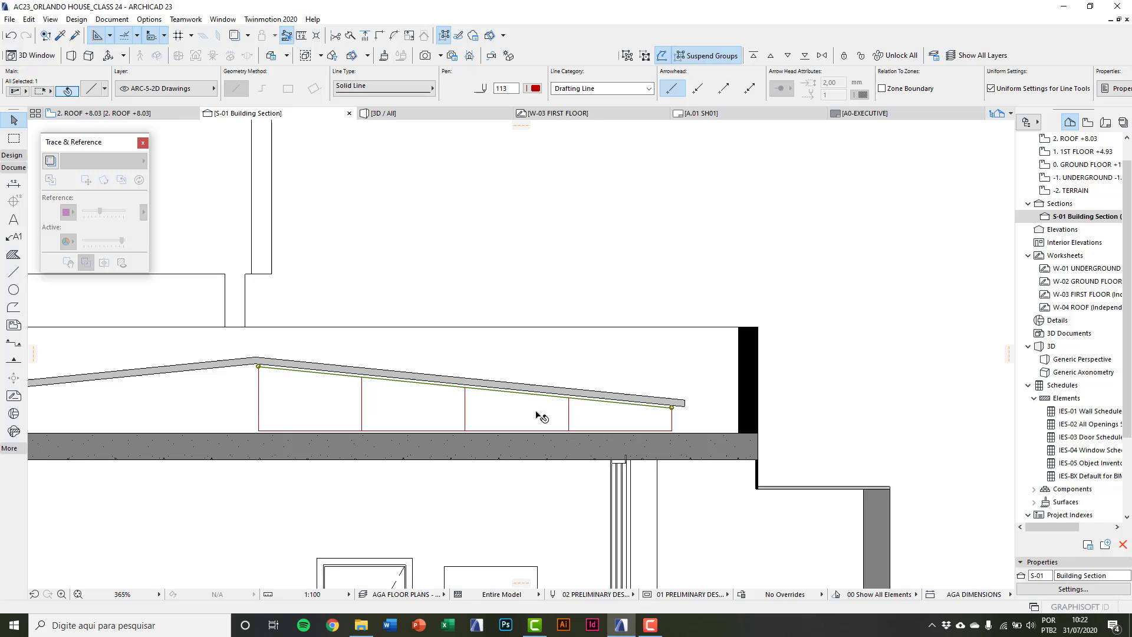
pyautogui.press('Escape')
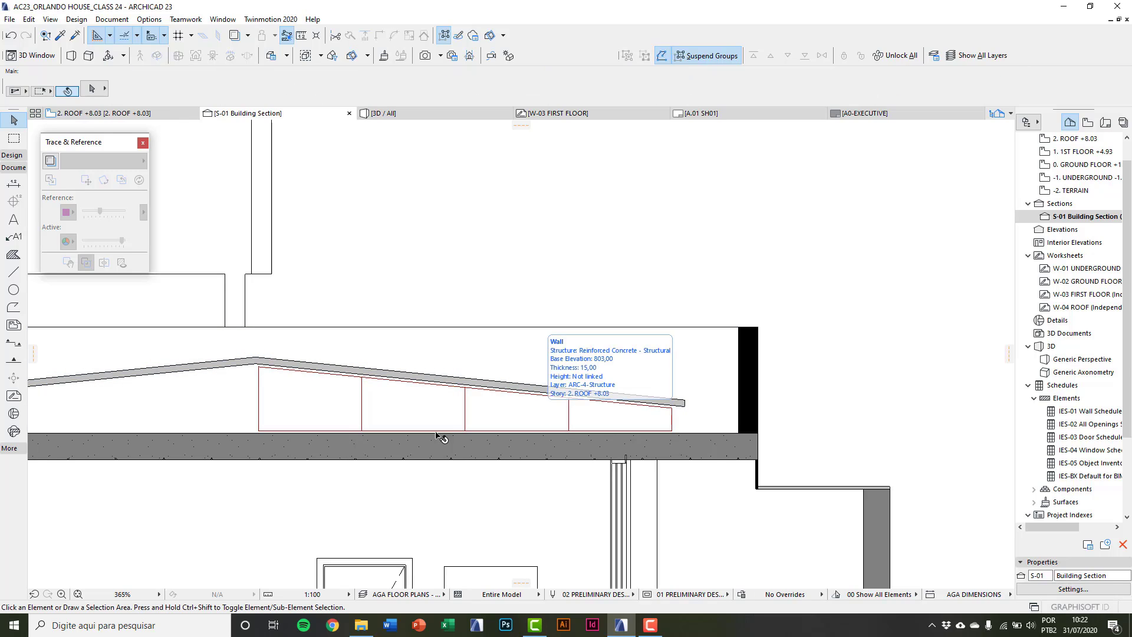
# - Switch lines to Single geometry and draw diagonals in the first two truss bays
pyautogui.click(14, 273)
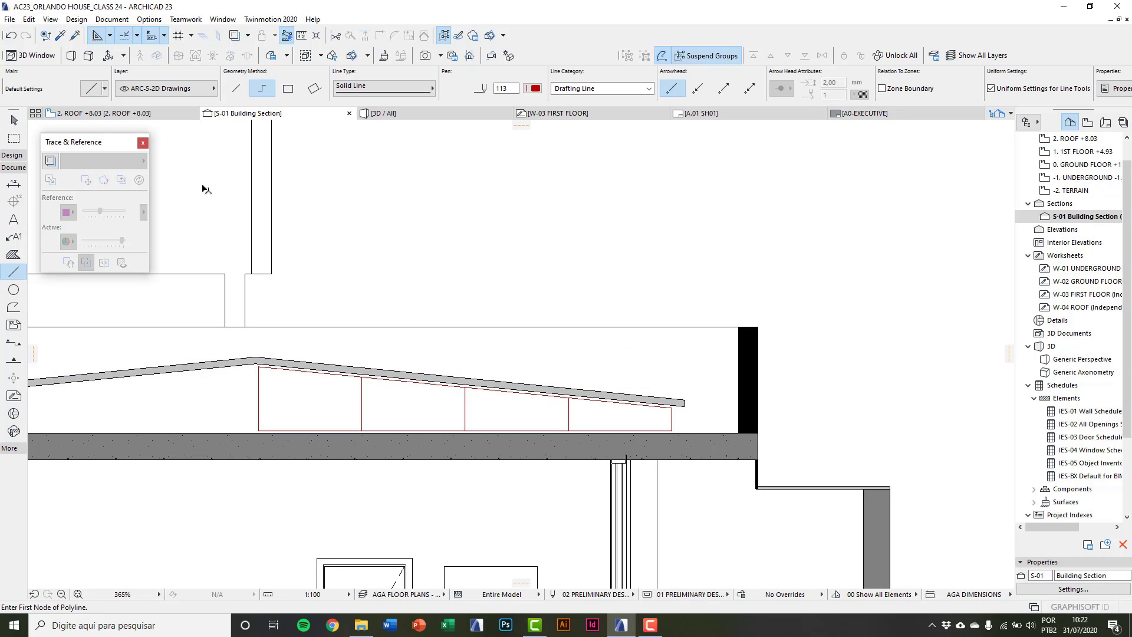
pyautogui.click(236, 88)
pyautogui.scroll(4, 284, 427)
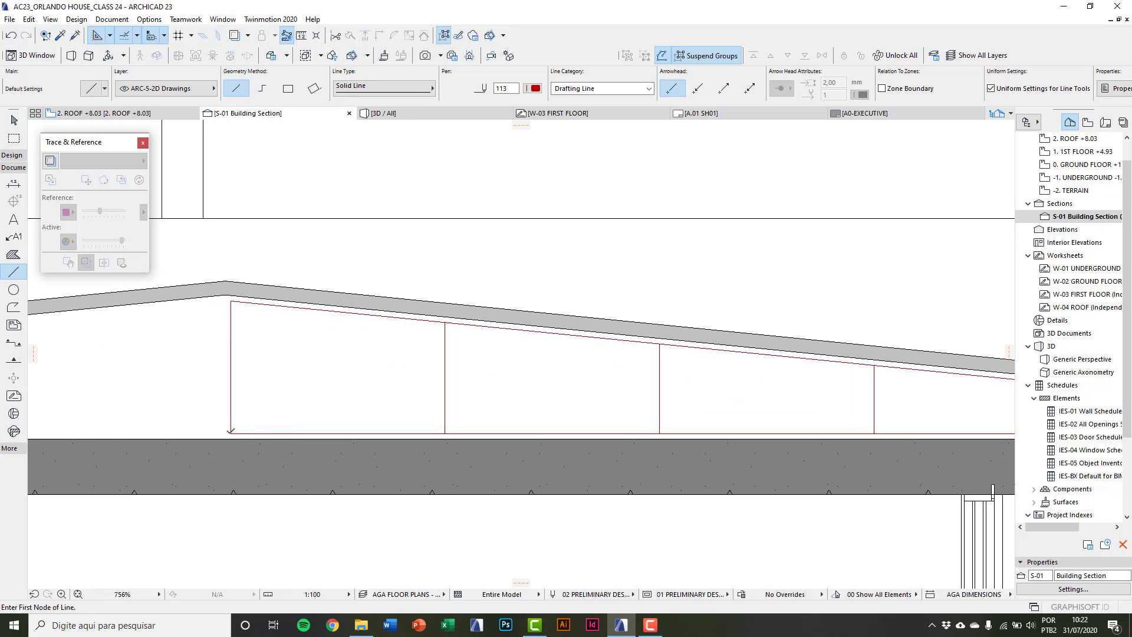
pyautogui.click(231, 433)
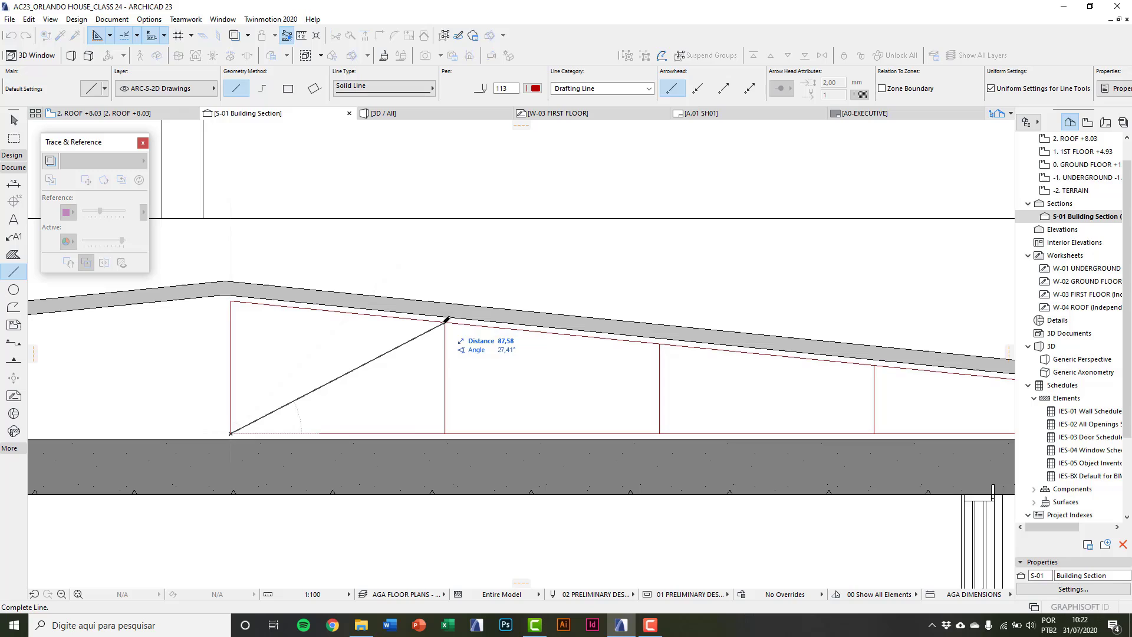
pyautogui.click(444, 323)
pyautogui.scroll(3, 713, 346)
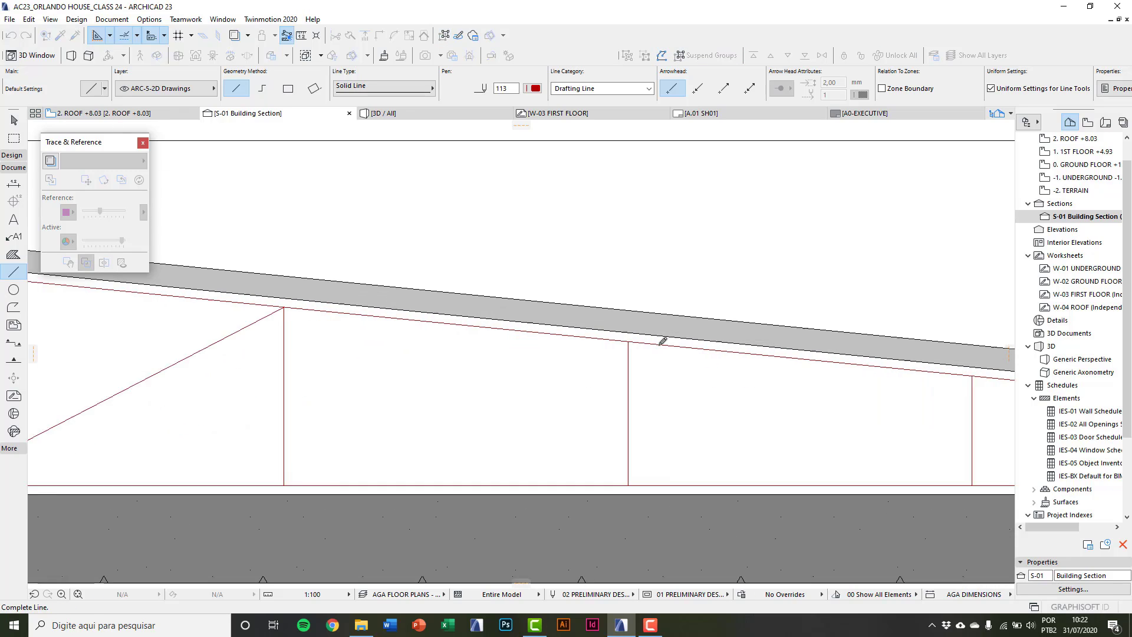
pyautogui.click(252, 496)
pyautogui.click(621, 342)
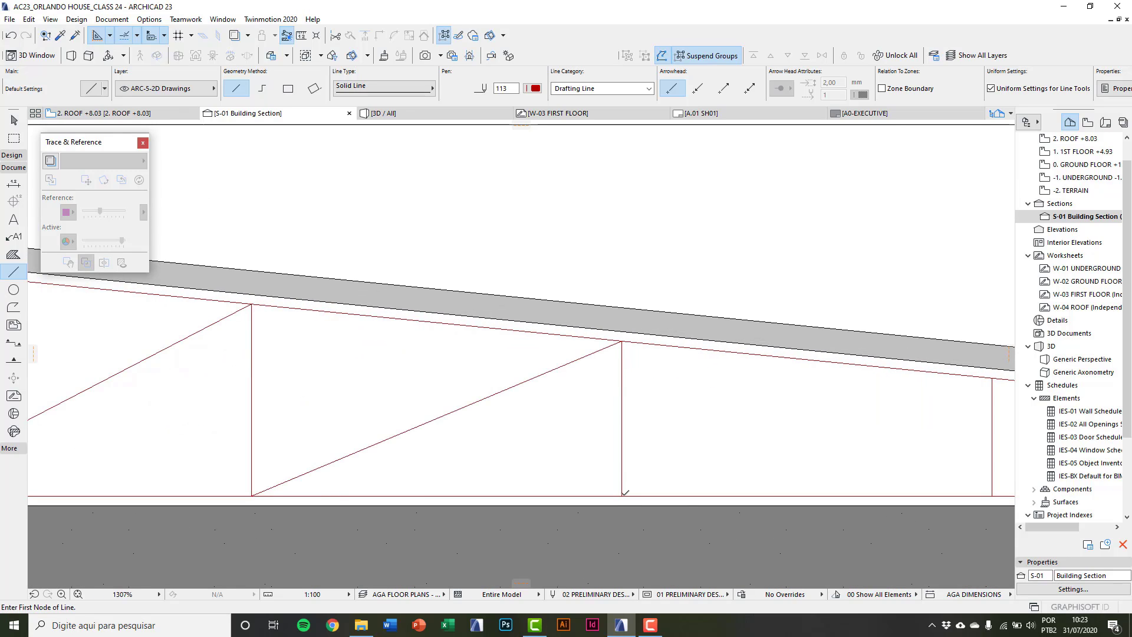
# - Draw diagonals in the remaining two bays, the last ending at the truss's right tip
pyautogui.scroll(-3, 546, 469)
pyautogui.click(587, 485)
pyautogui.click(802, 418)
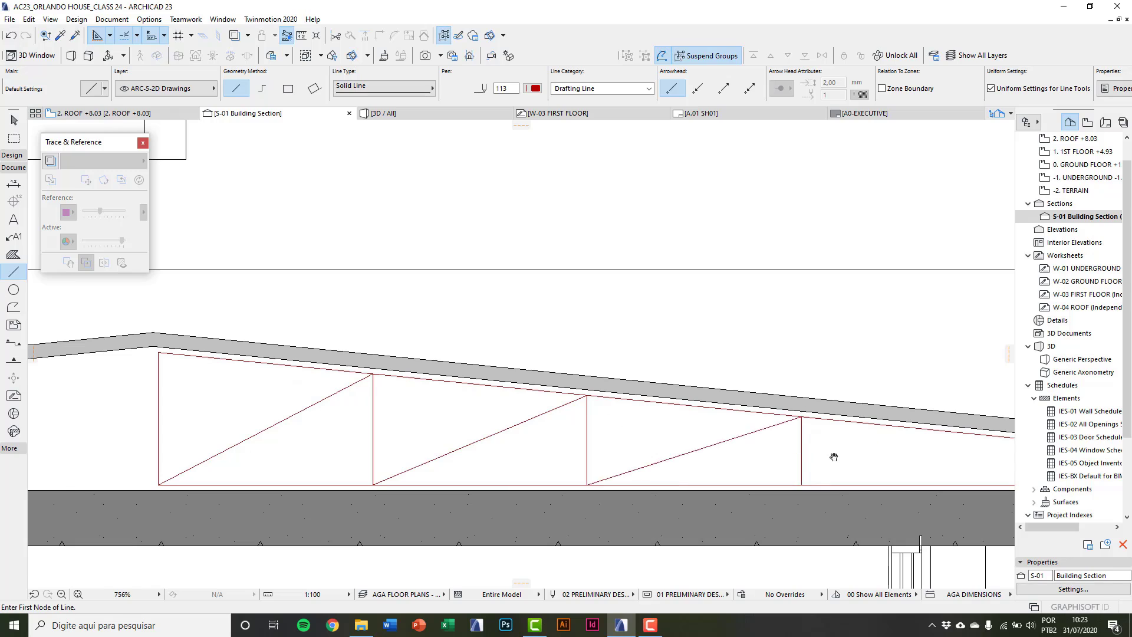
pyautogui.moveTo(834, 457); pyautogui.dragTo(416, 430, button='middle')
pyautogui.click(384, 457)
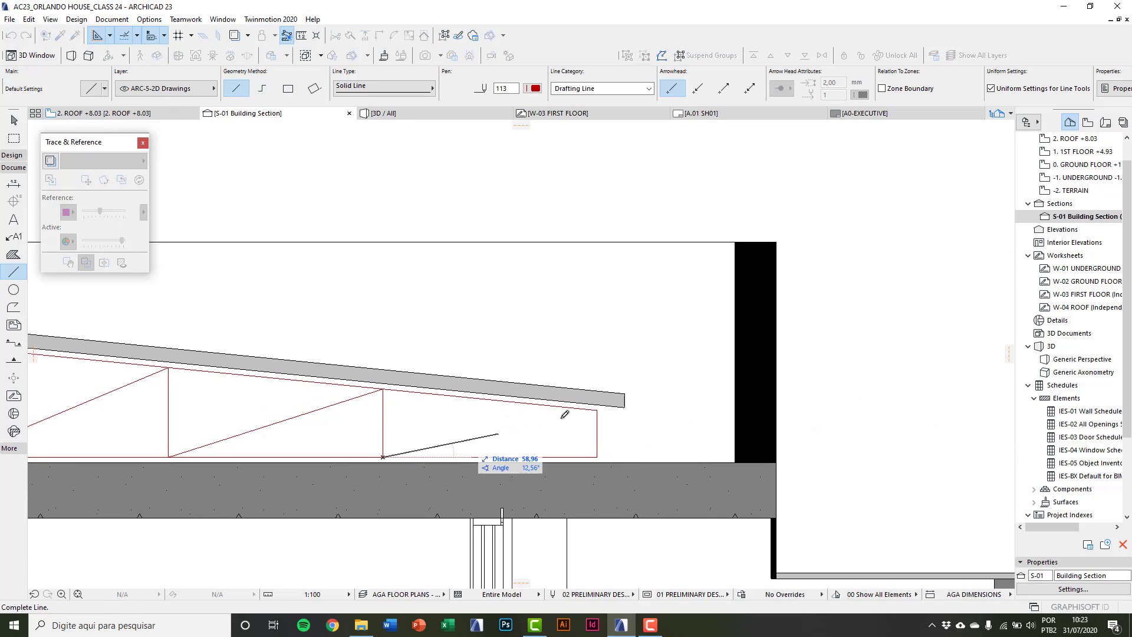
pyautogui.click(601, 407)
pyautogui.press('Escape')
pyautogui.scroll(-3, 557, 452)
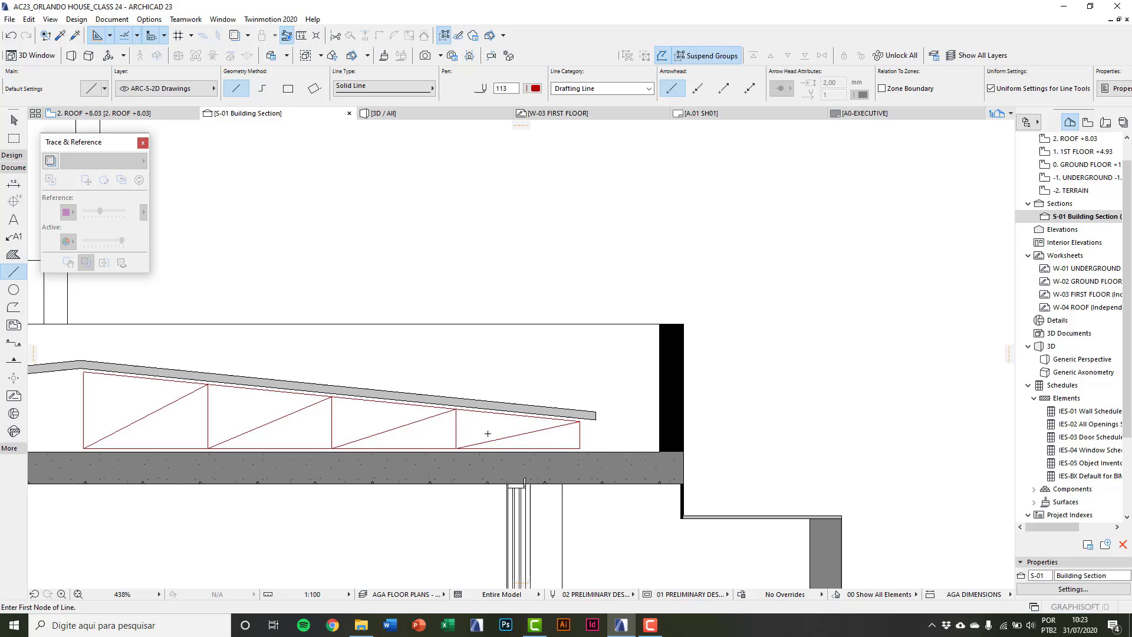
pyautogui.scroll(-3, 519, 453)
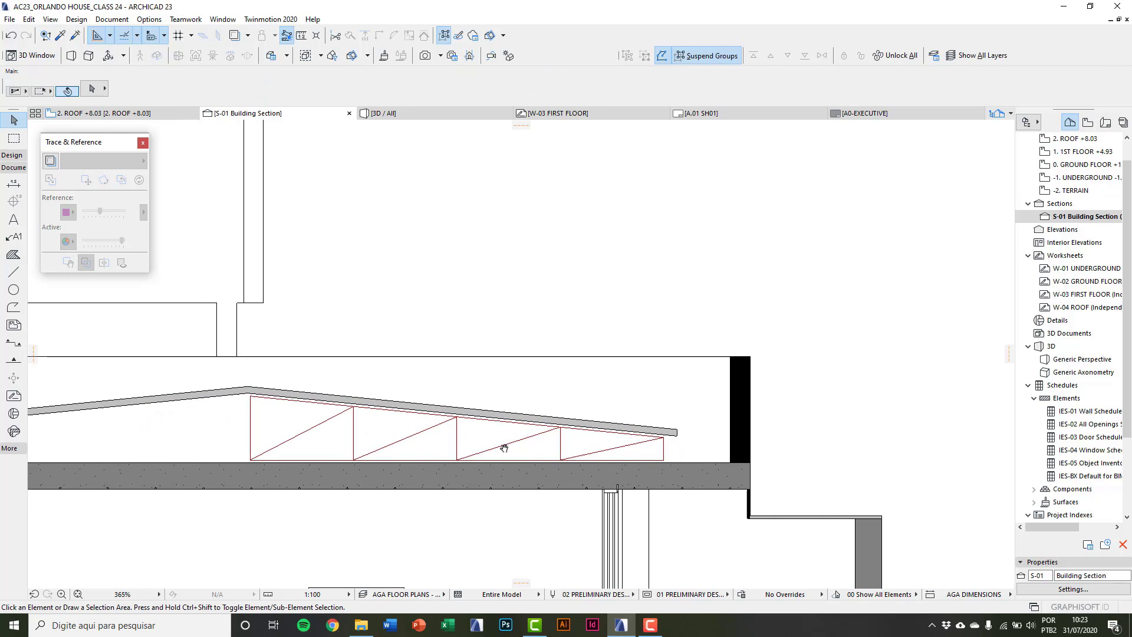
# - Marquee-select all eleven red truss lines and group them with Ctrl+G
pyautogui.moveTo(472, 460); pyautogui.dragTo(499, 460, button='middle')
pyautogui.moveTo(395, 390); pyautogui.dragTo(750, 472)
pyautogui.moveTo(664, 456); pyautogui.dragTo(609, 451, button='middle')
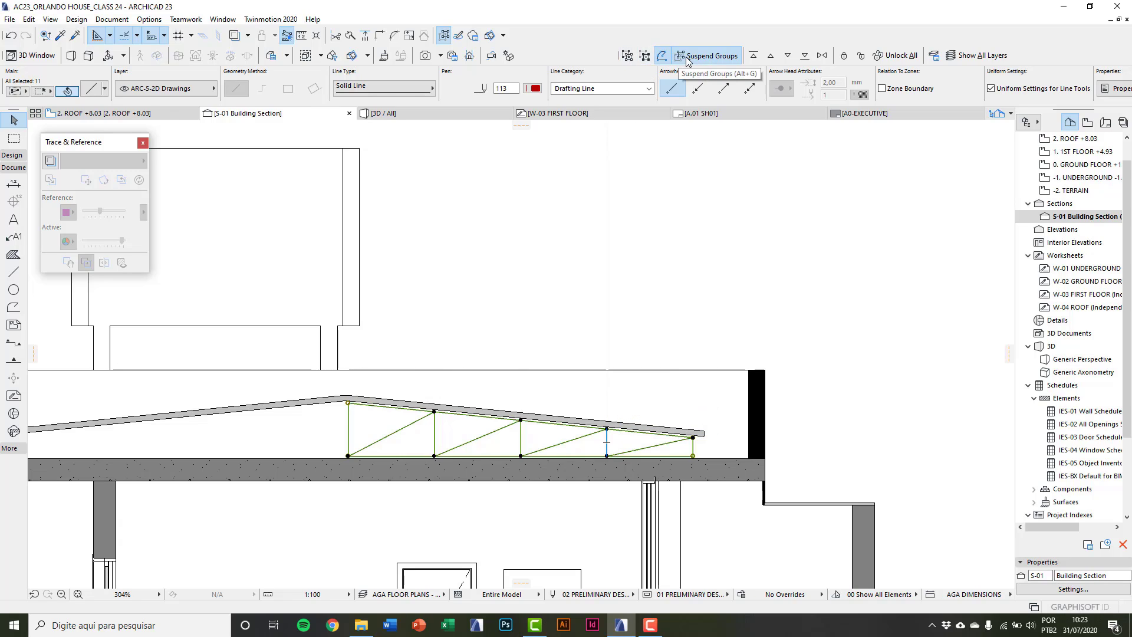
pyautogui.click(628, 57)
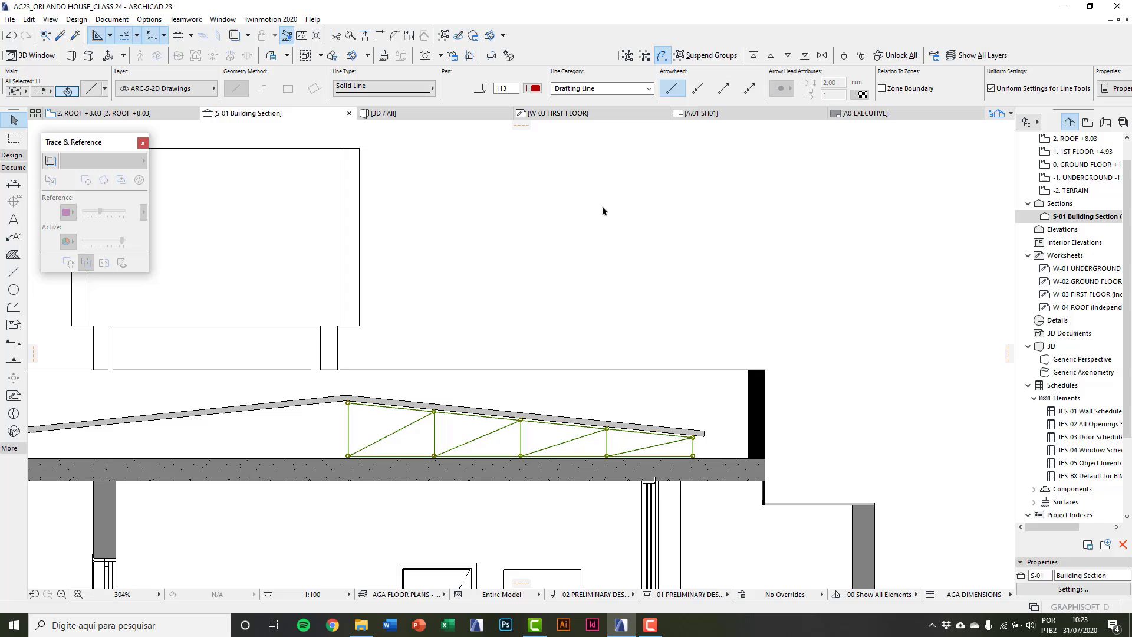
# - Mirror a copy of the grouped half-truss about a vertical axis at the peak and select both halves
pyautogui.hotkey('ctrl', 'alt', 'm')
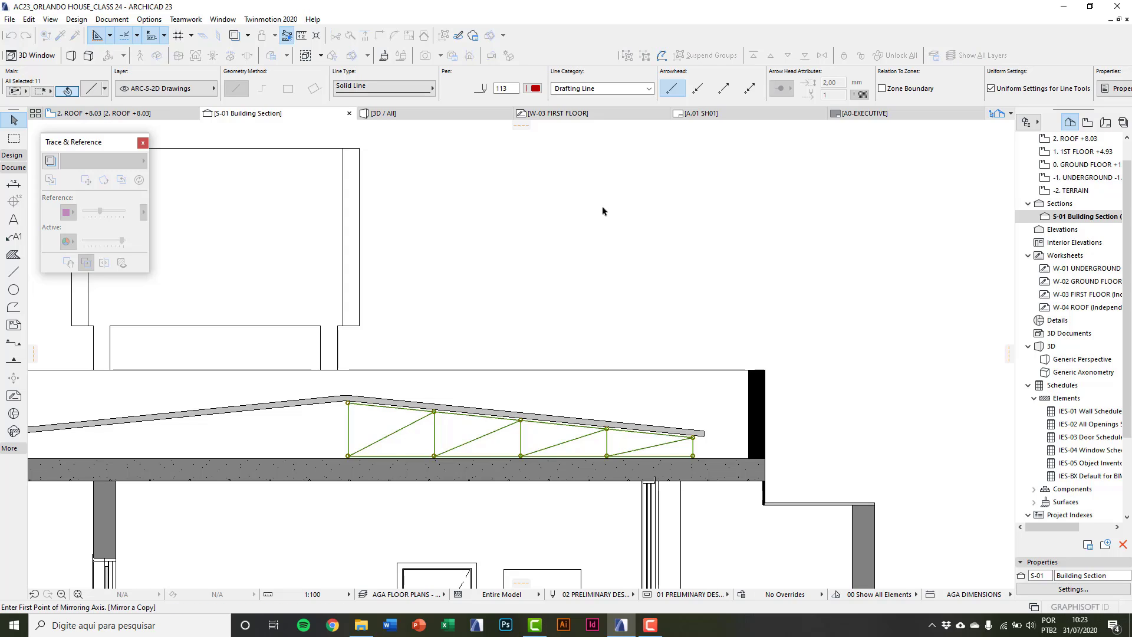
pyautogui.scroll(6, 317, 466)
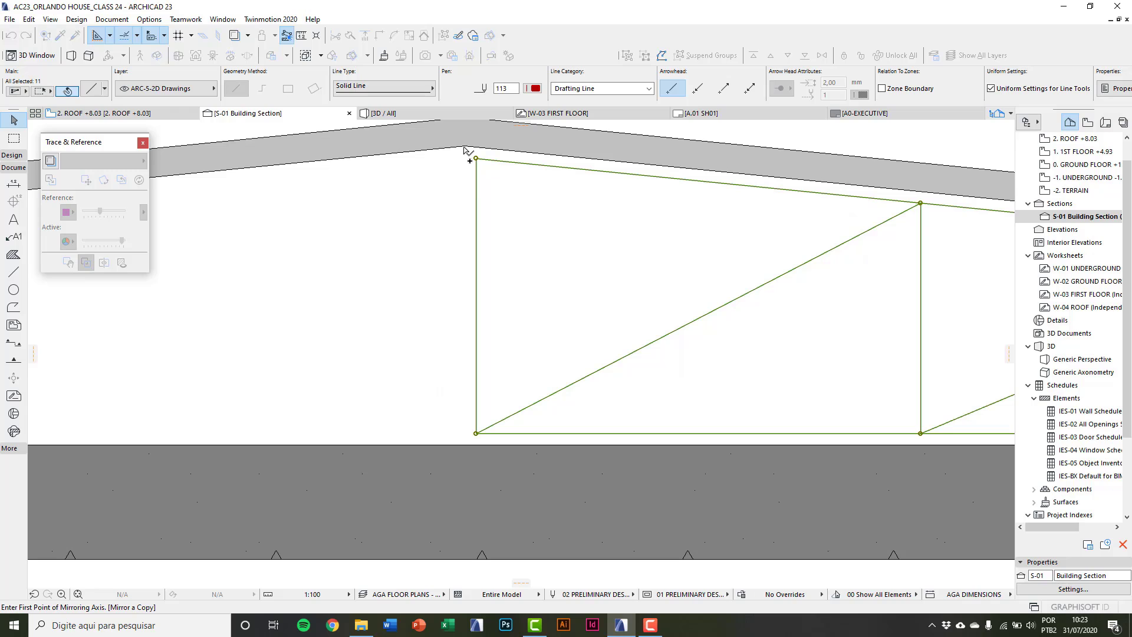
pyautogui.click(464, 149)
pyautogui.click(465, 272)
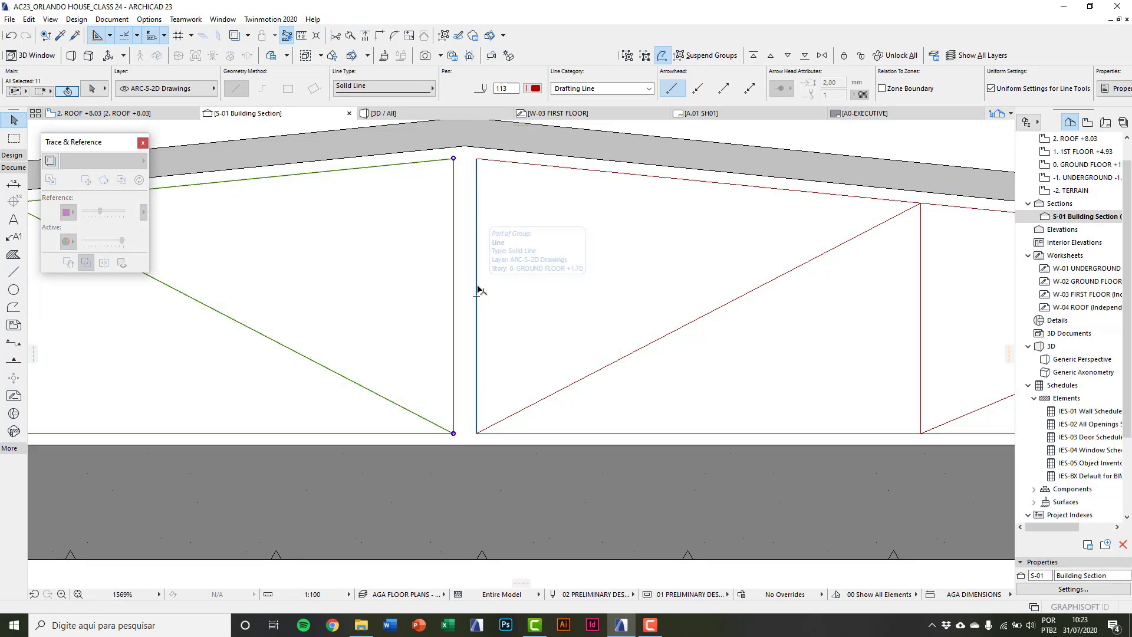
pyautogui.keyDown('shift'); pyautogui.click(480, 291); pyautogui.keyUp('shift')
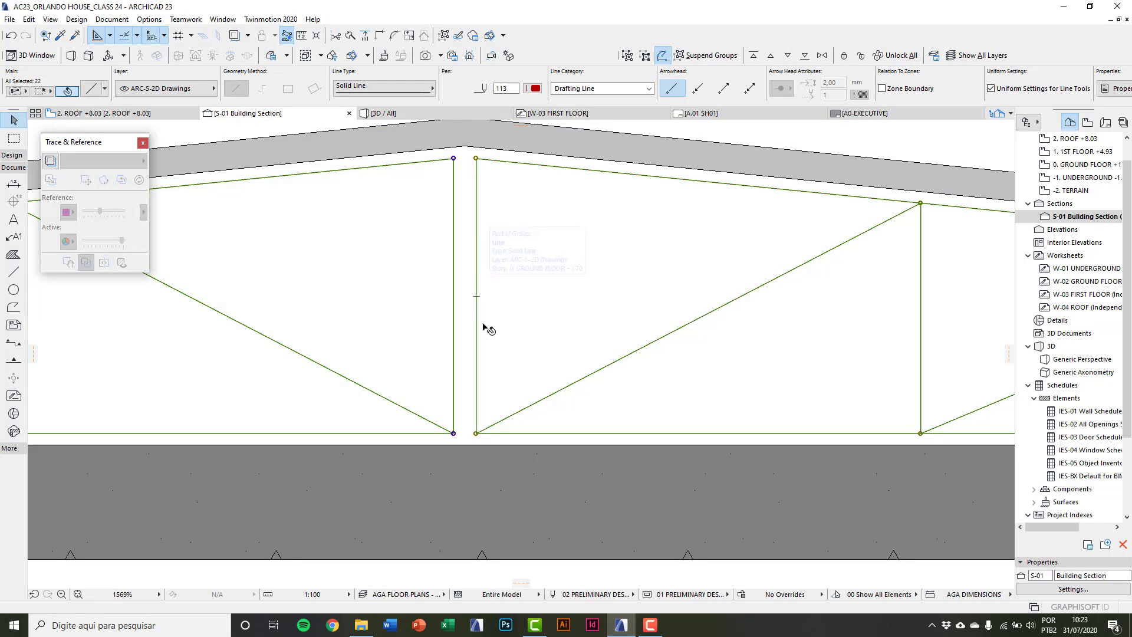
pyautogui.scroll(-7, 482, 383)
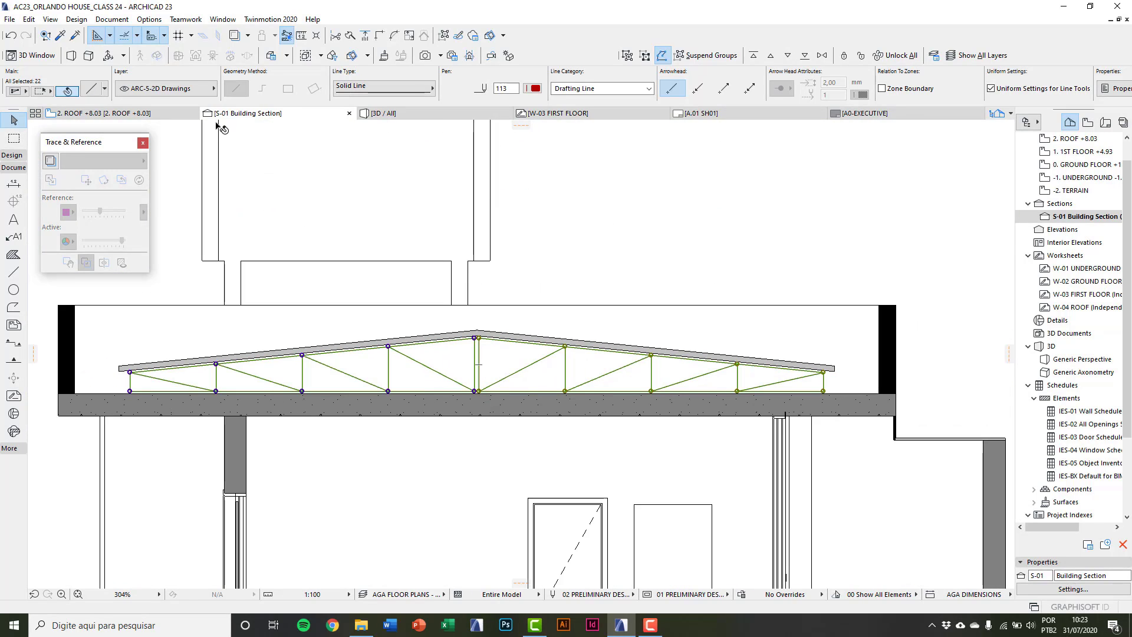
# - Run Design > Design Extras > TrussMaker > Create Truss on the 22 selected lines
pyautogui.click(76, 19)
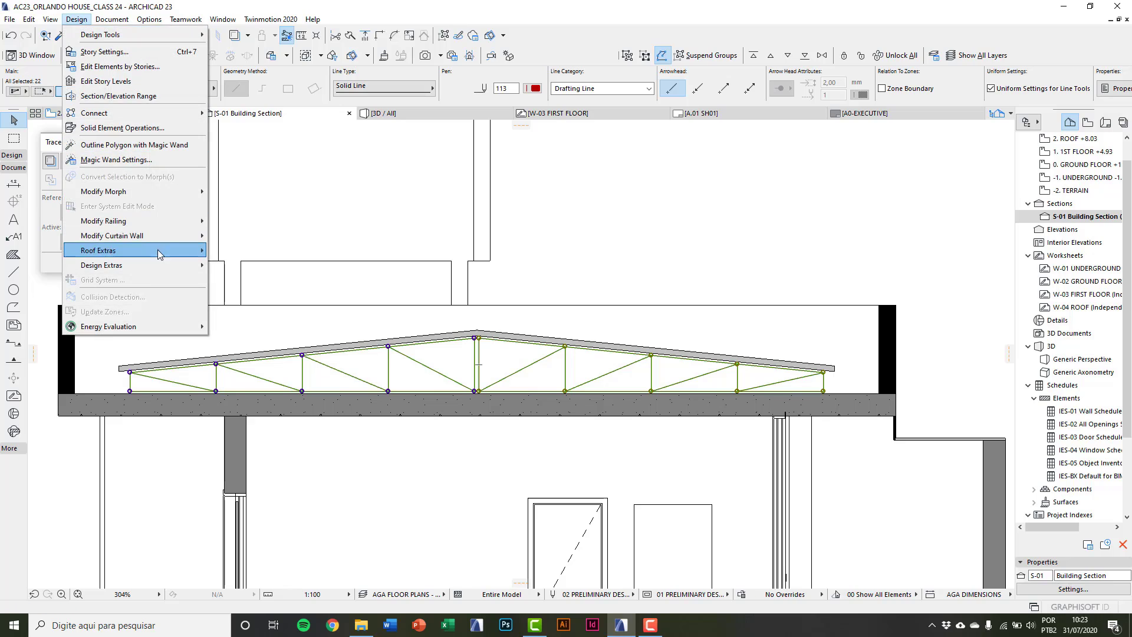
pyautogui.moveTo(156, 264)
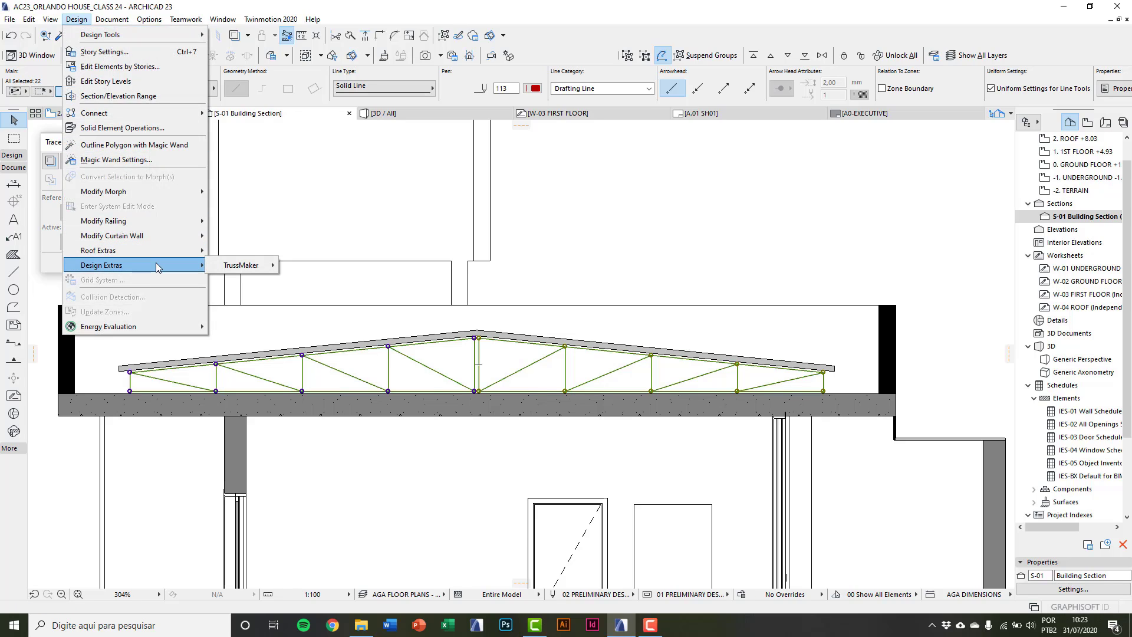
pyautogui.moveTo(259, 266)
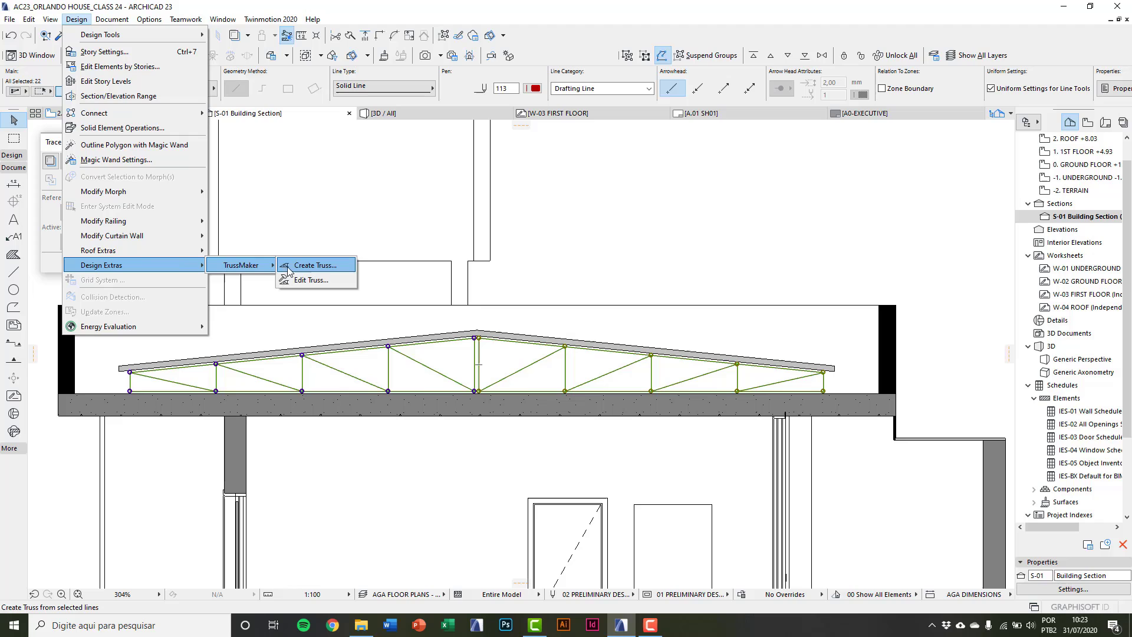
pyautogui.click(342, 270)
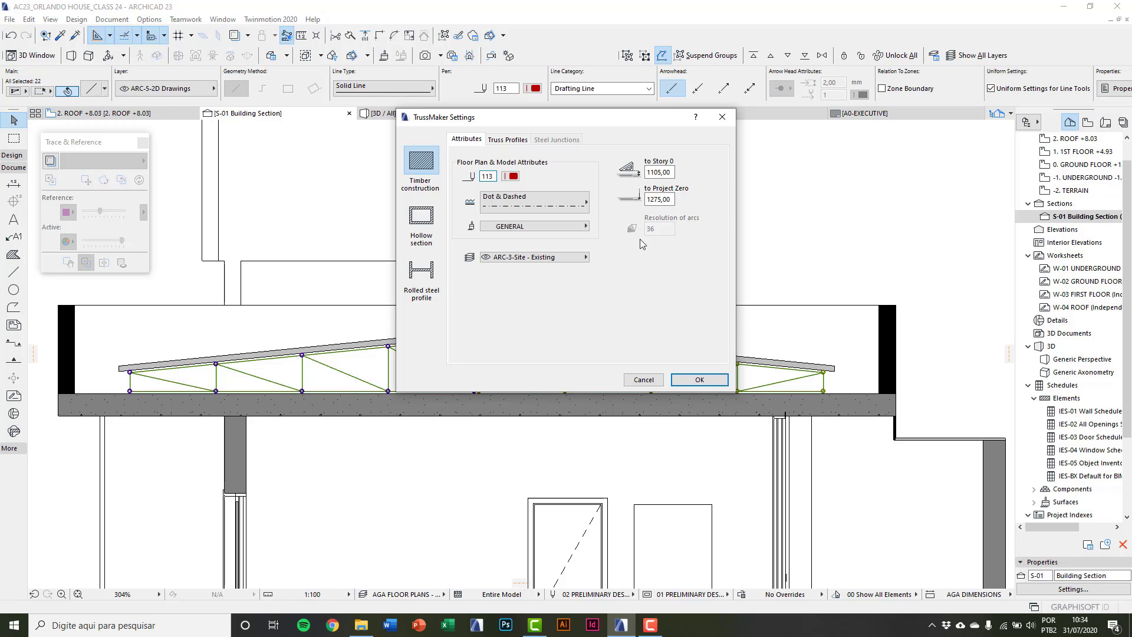
# - Set truss members to rolled steel with an I-beam profile centred on the member axis
pyautogui.click(428, 232)
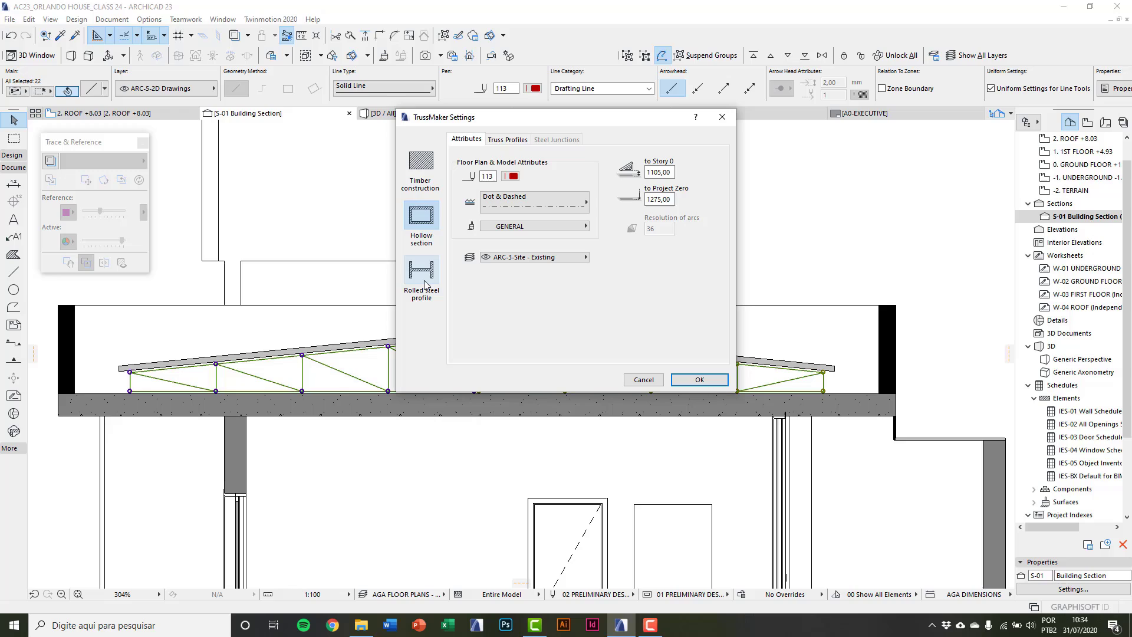
pyautogui.click(433, 273)
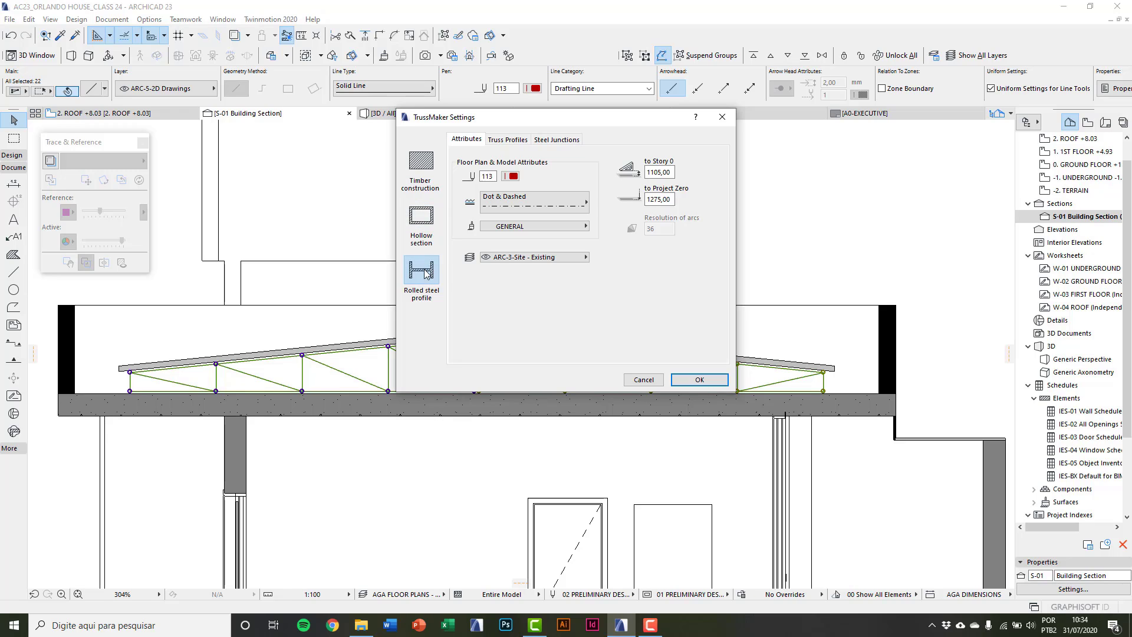
pyautogui.click(518, 141)
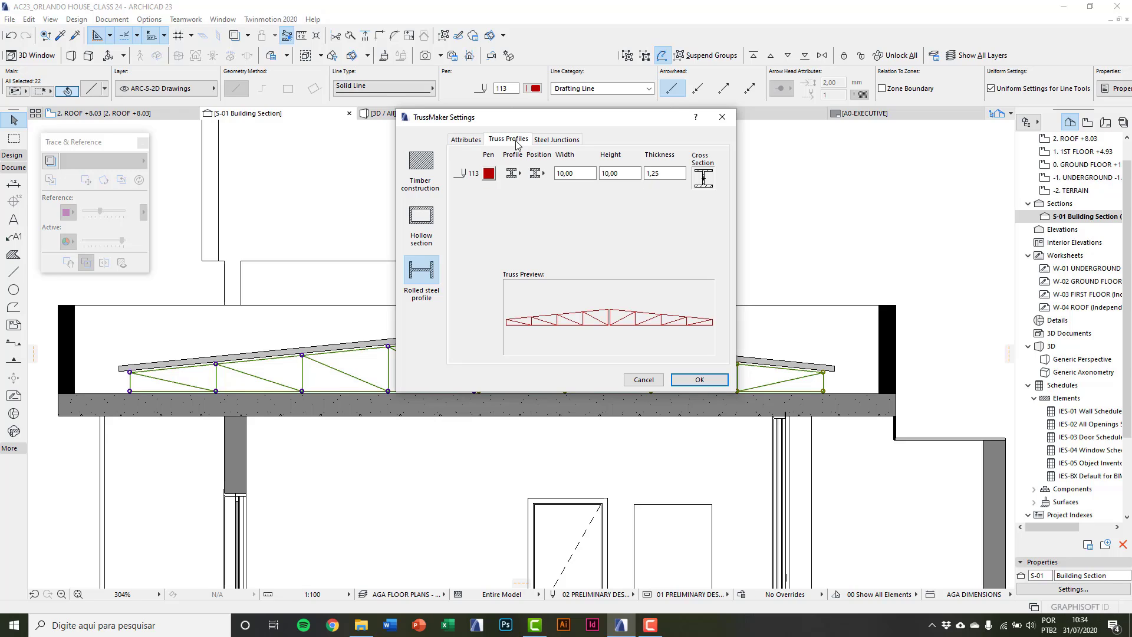
pyautogui.click(515, 177)
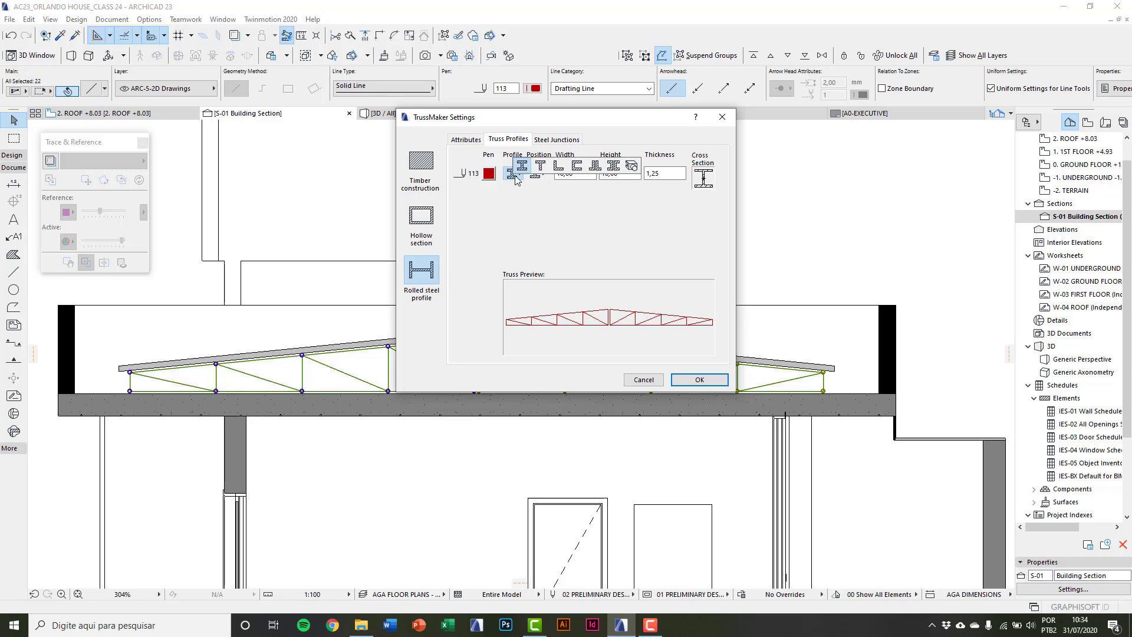
pyautogui.click(522, 166)
pyautogui.click(535, 175)
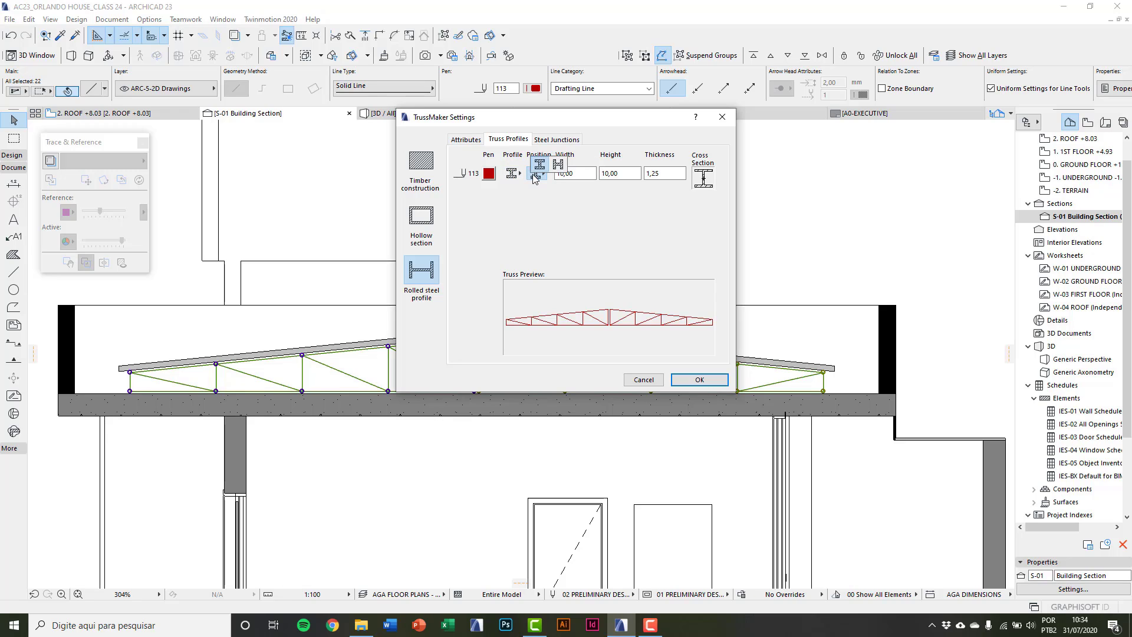
pyautogui.click(539, 164)
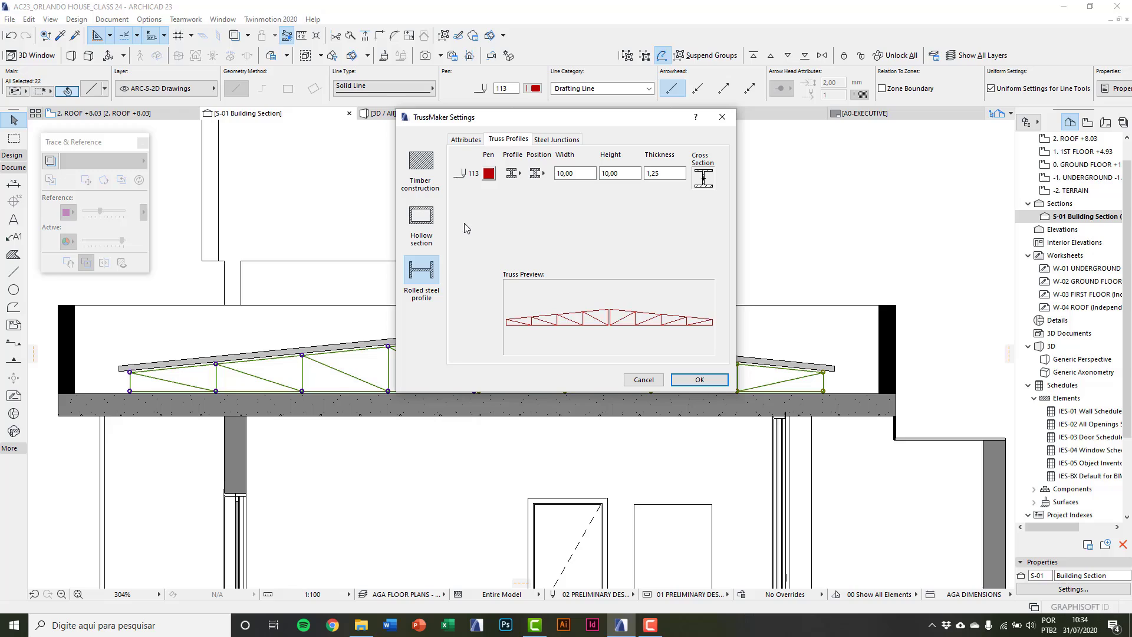
# - Switch the truss members to hollow sections 3 wide, 4 high and 0,50 thick
pyautogui.click(427, 230)
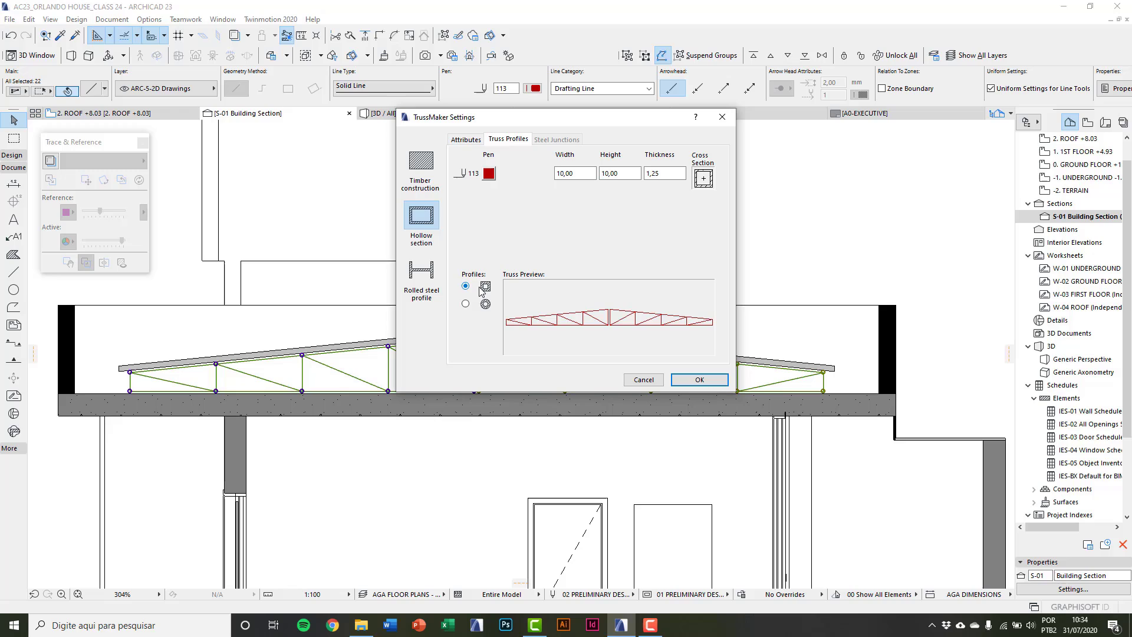
pyautogui.moveTo(583, 174); pyautogui.dragTo(549, 176)
pyautogui.write('3')
pyautogui.press('Return')
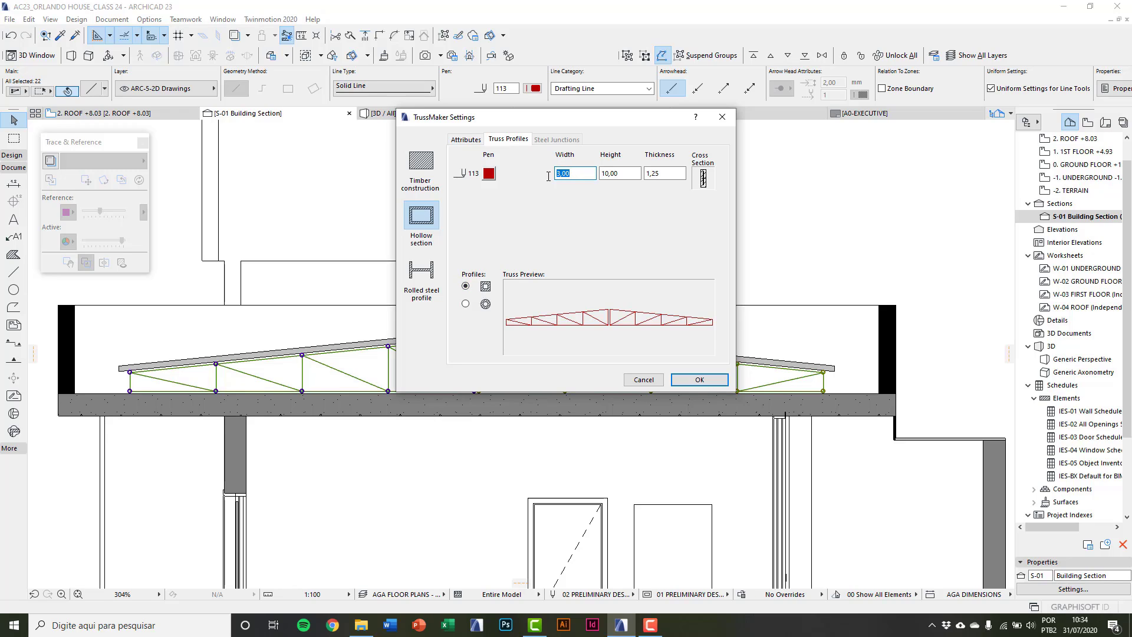
pyautogui.press('Tab')
pyautogui.write('4')
pyautogui.press('Tab')
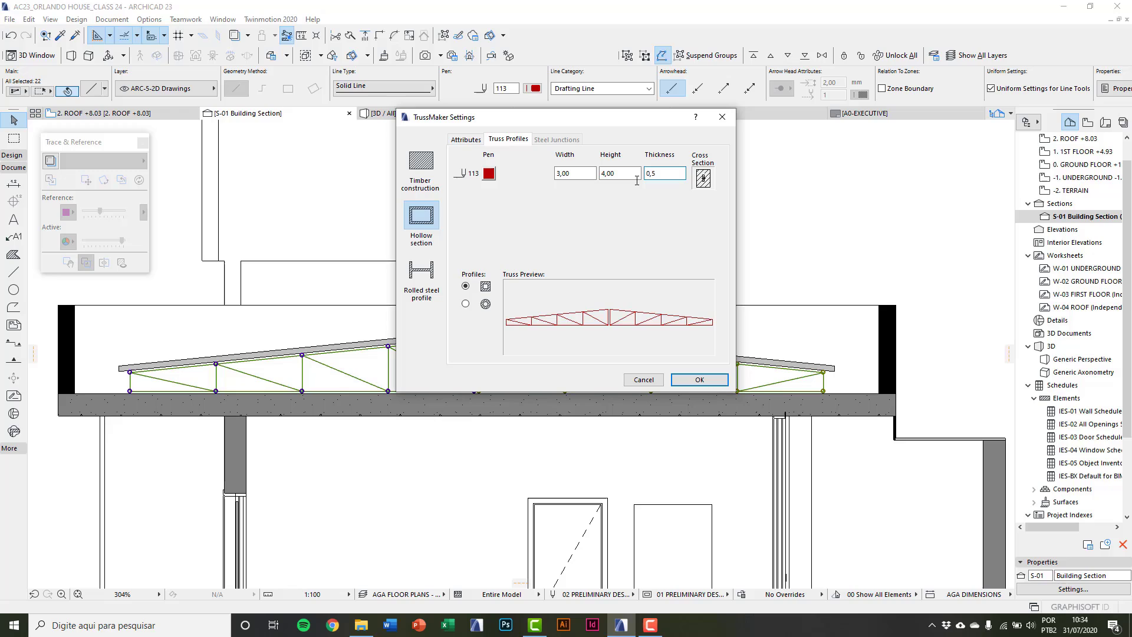
pyautogui.write('0,50')
# - Give the truss pen 102, a Metal - Aluminium surface and the ARC-4-Roof layer
pyautogui.click(465, 140)
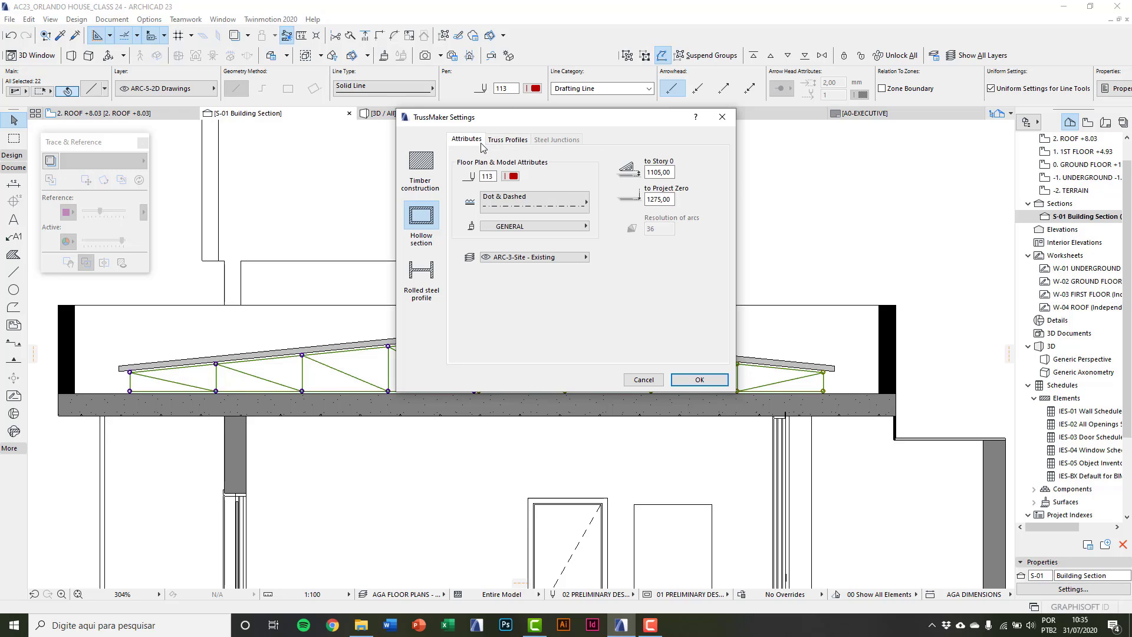
pyautogui.click(488, 177)
pyautogui.write('102')
pyautogui.click(524, 206)
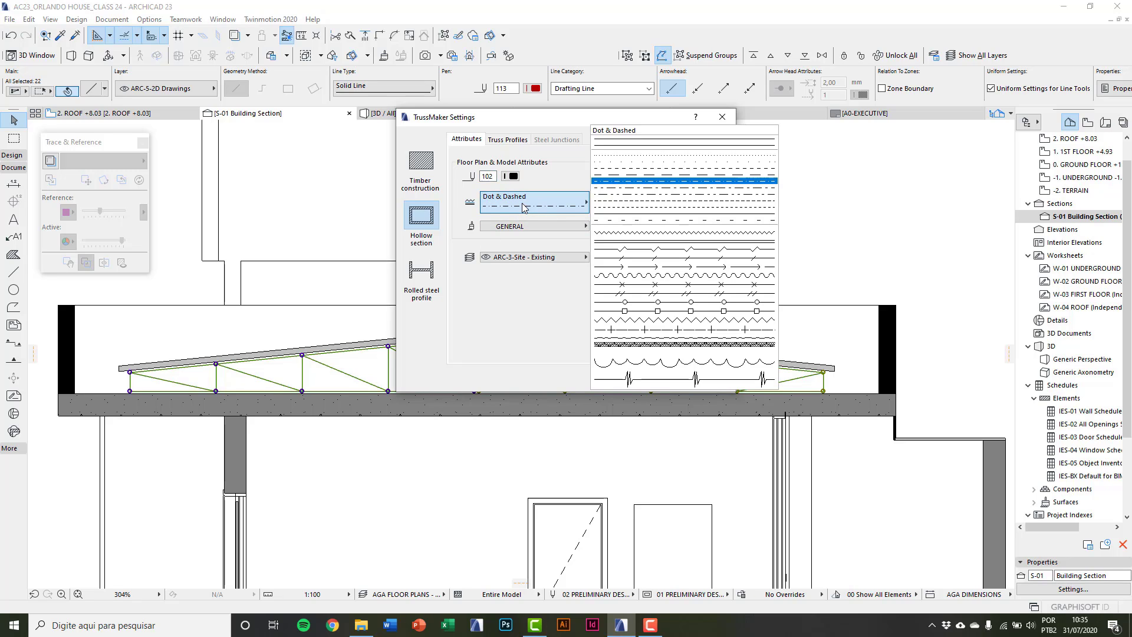
pyautogui.click(523, 206)
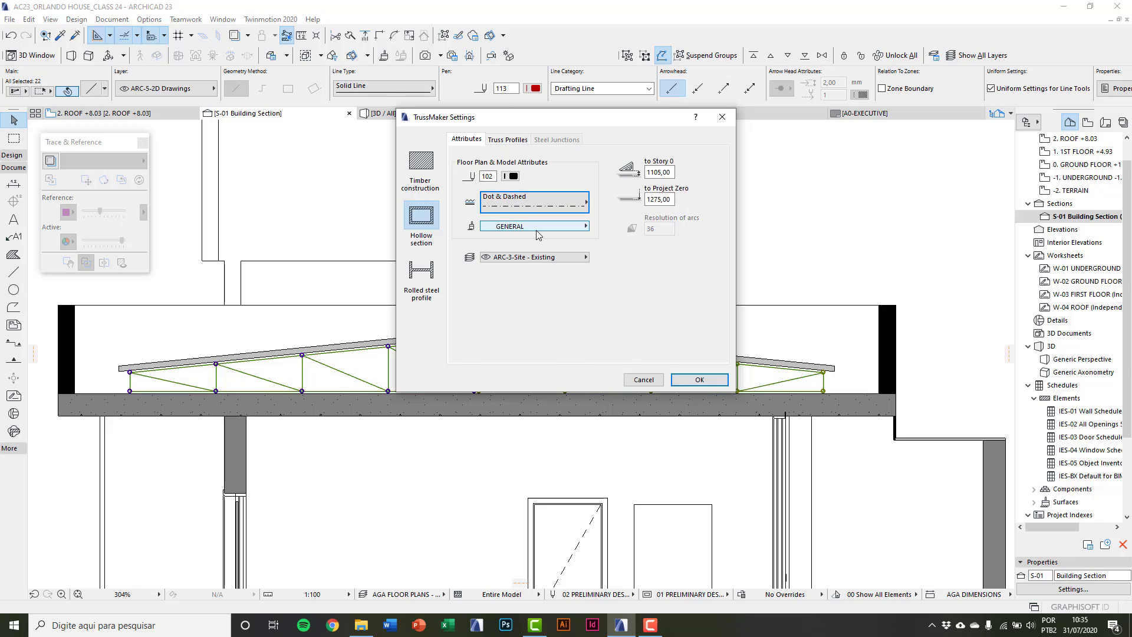
pyautogui.click(537, 230)
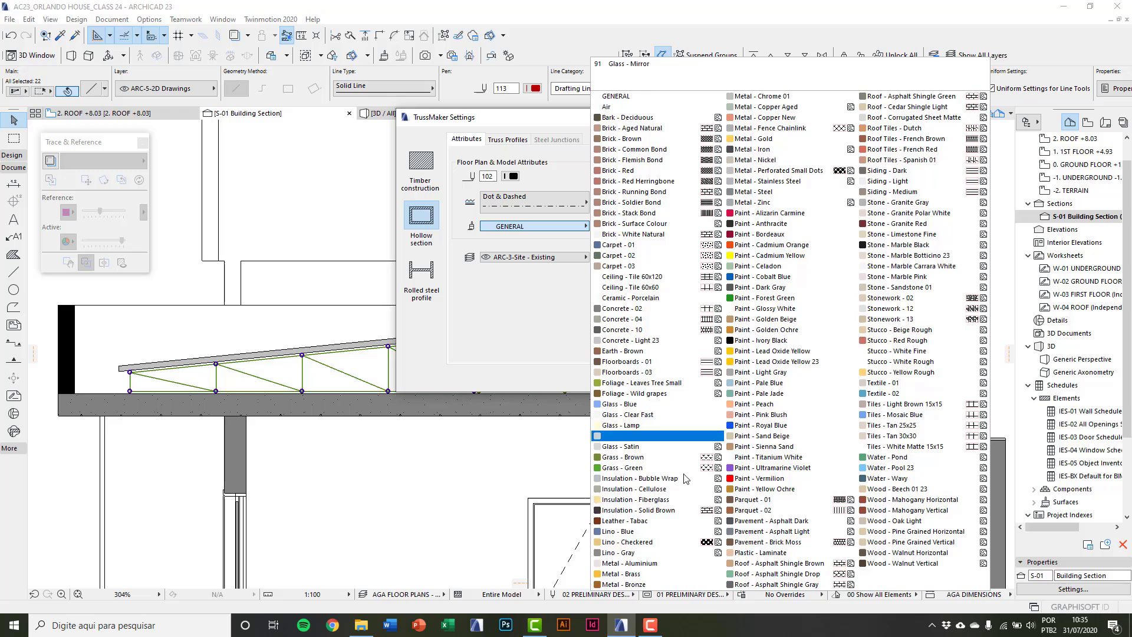
pyautogui.click(656, 563)
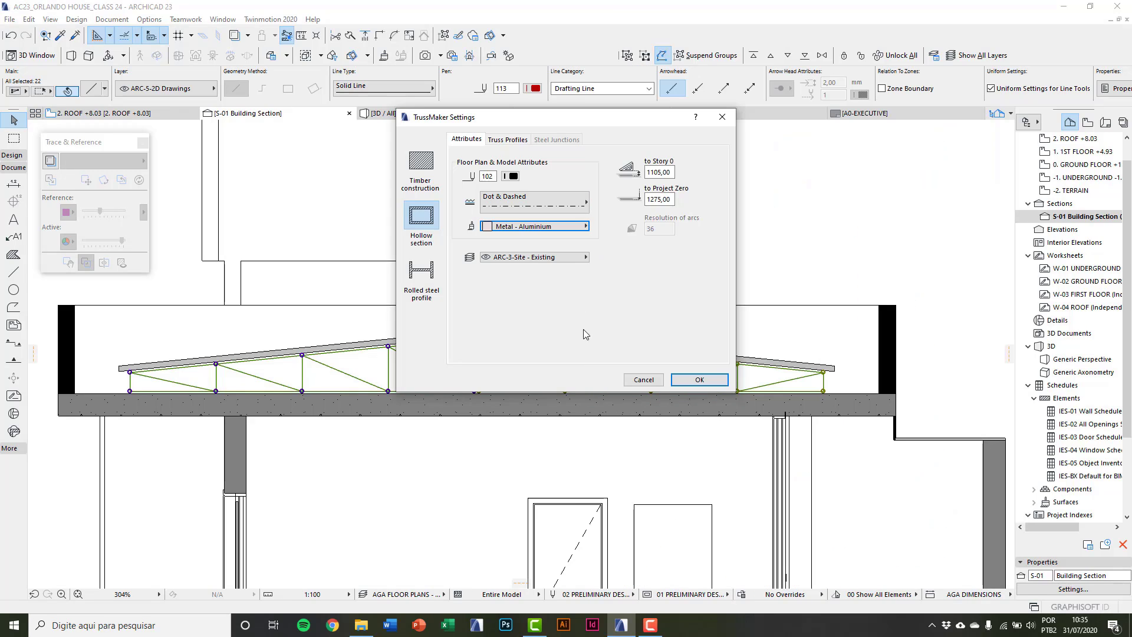
pyautogui.click(568, 262)
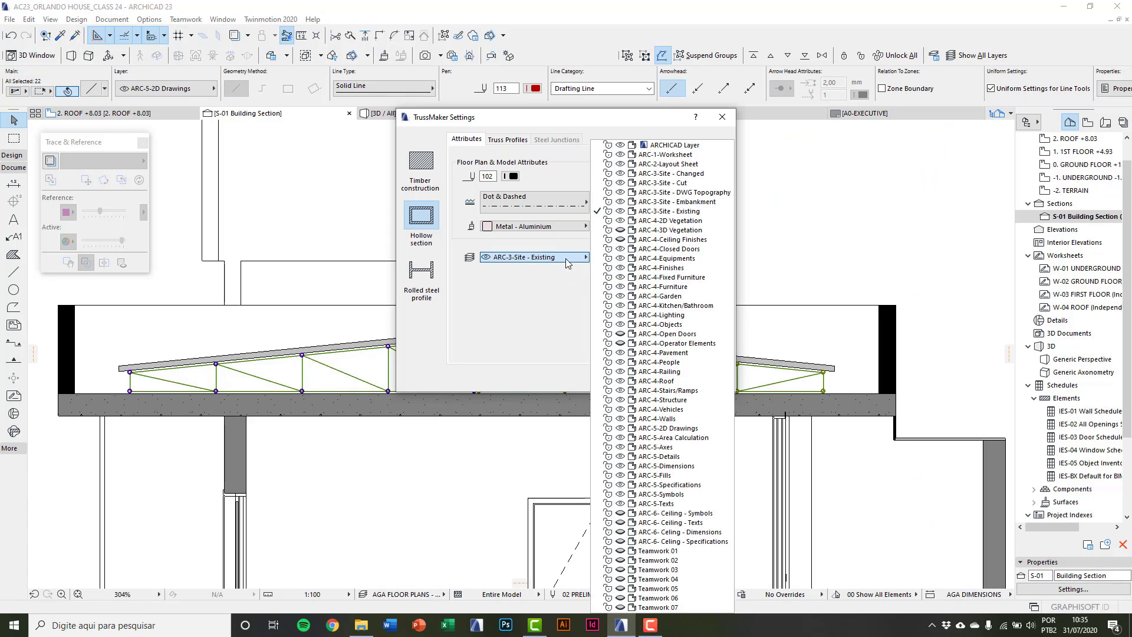
pyautogui.click(666, 381)
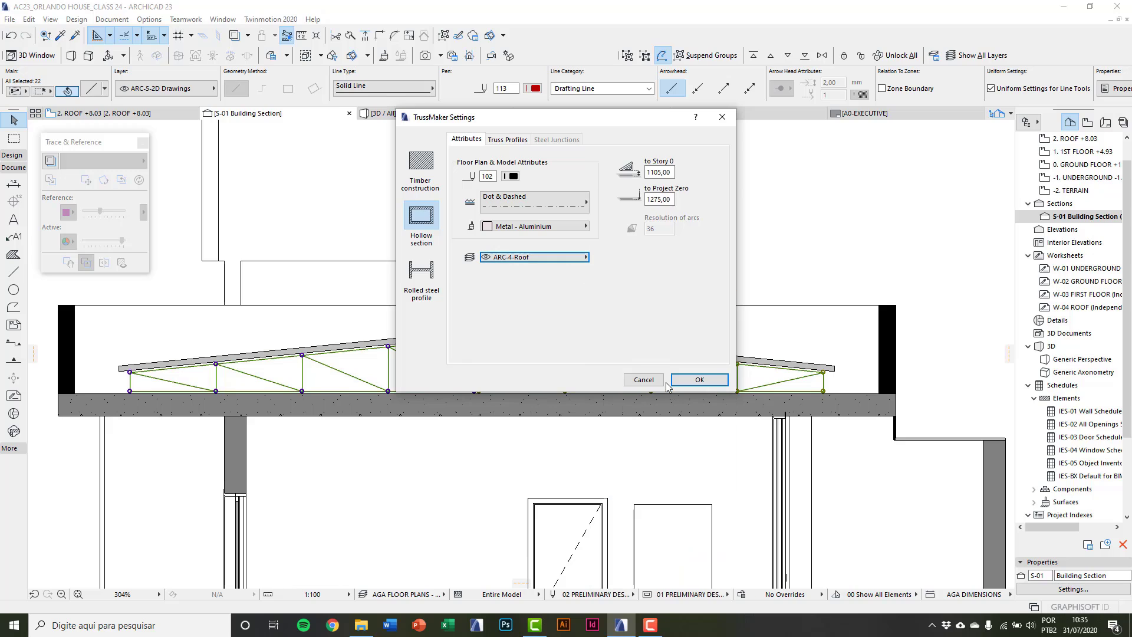
# - Accept the settings, save the truss as Truss 1 and dismiss the creation message
pyautogui.click(684, 380)
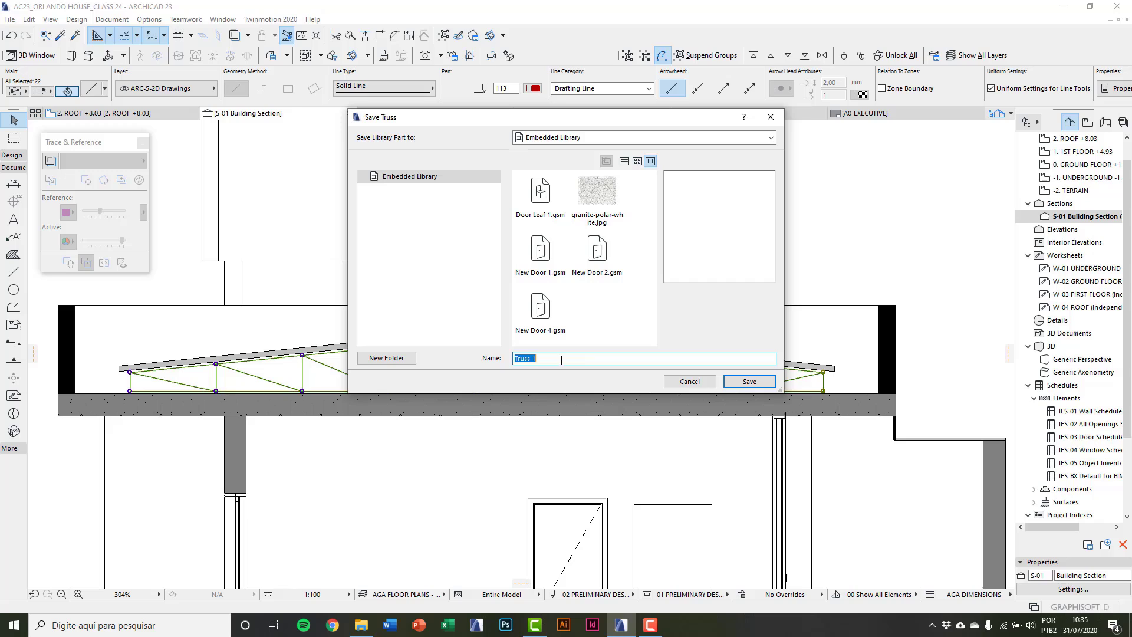
pyautogui.click(746, 383)
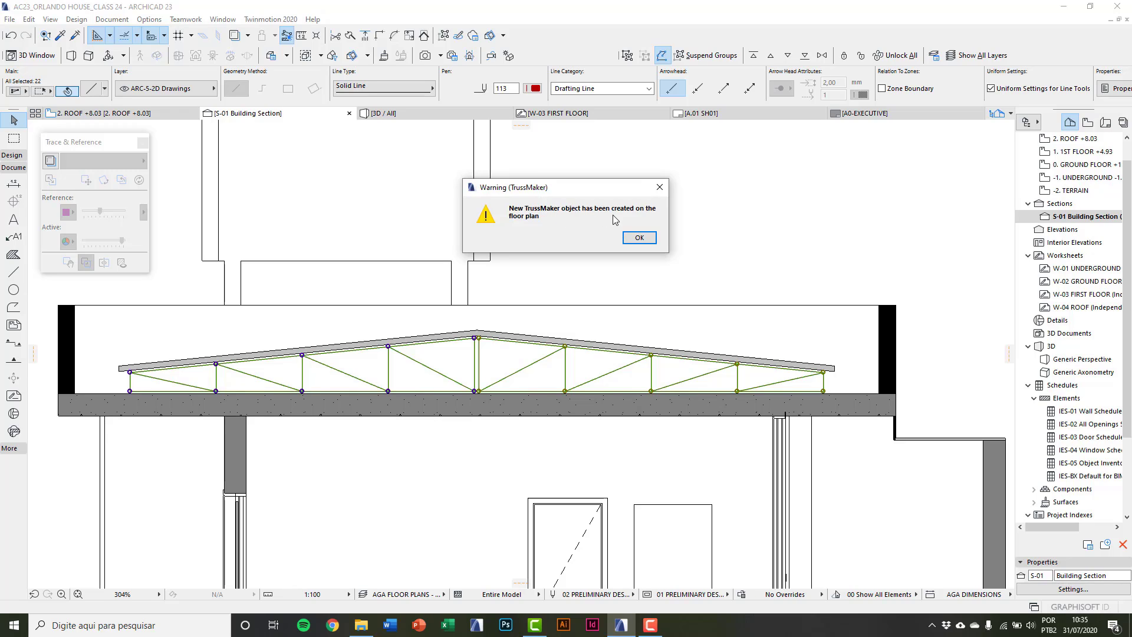
pyautogui.click(639, 238)
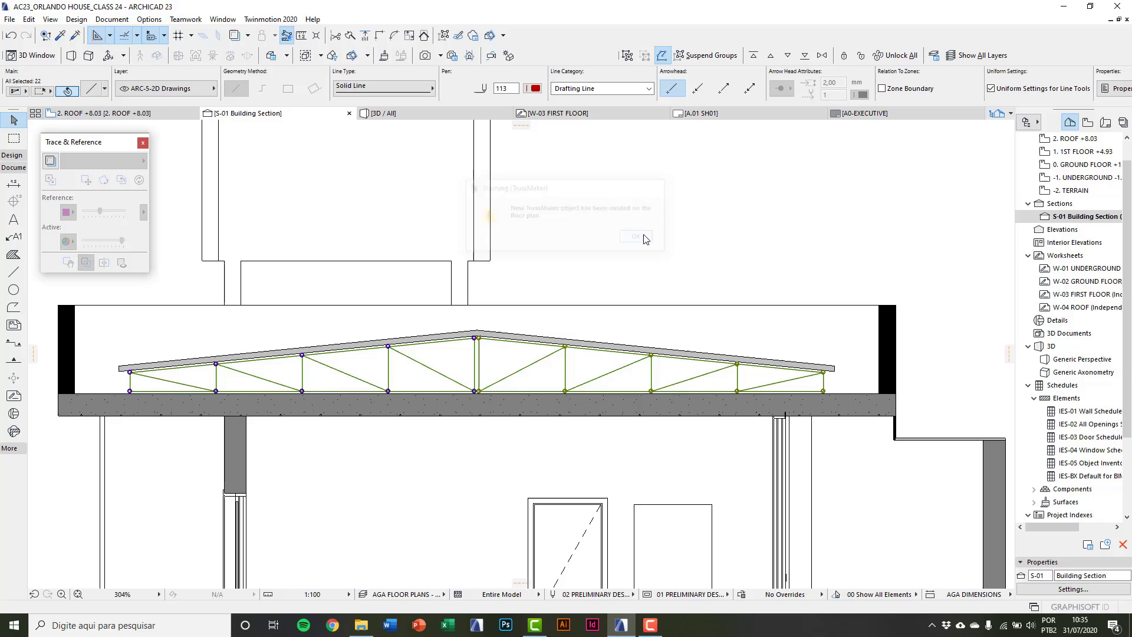
# - Zoom the section view and open the 2. ROOF +8.03 plan to look for the truss
pyautogui.scroll(3, 566, 354)
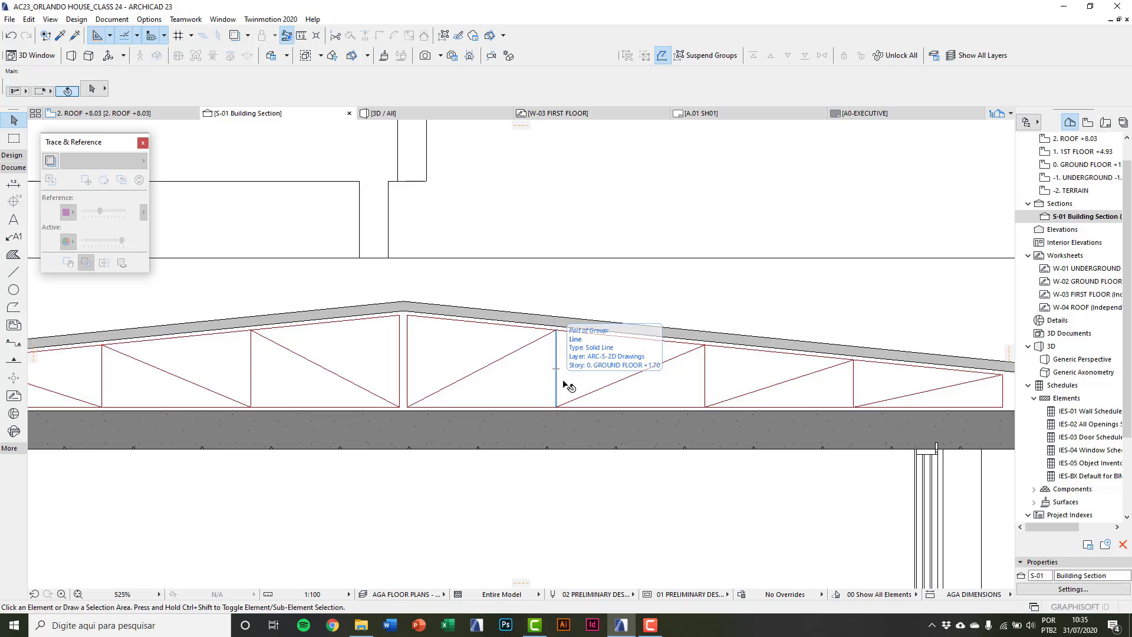
pyautogui.moveTo(593, 384); pyautogui.dragTo(578, 383, button='middle')
pyautogui.scroll(2, 1081, 177)
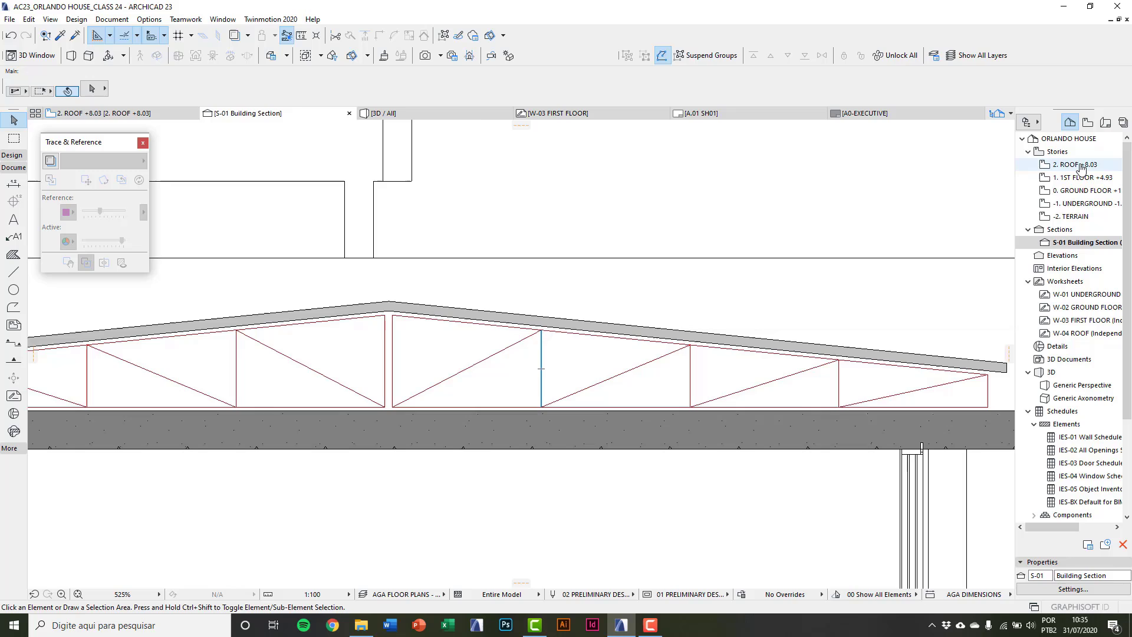
pyautogui.doubleClick(1081, 166)
pyautogui.moveTo(588, 341); pyautogui.dragTo(628, 324, button='middle')
pyautogui.press('Escape')
pyautogui.moveTo(338, 333); pyautogui.dragTo(561, 388)
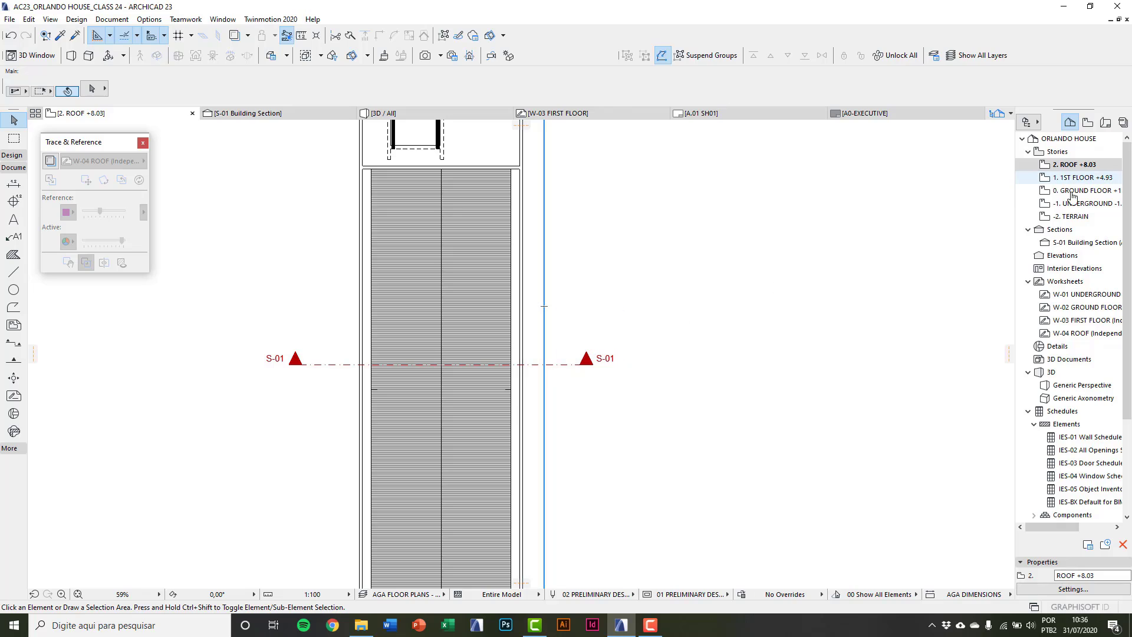
# - Open the 0. GROUND FLOOR plan and select the truss lying on section line S-01
pyautogui.doubleClick(1076, 217)
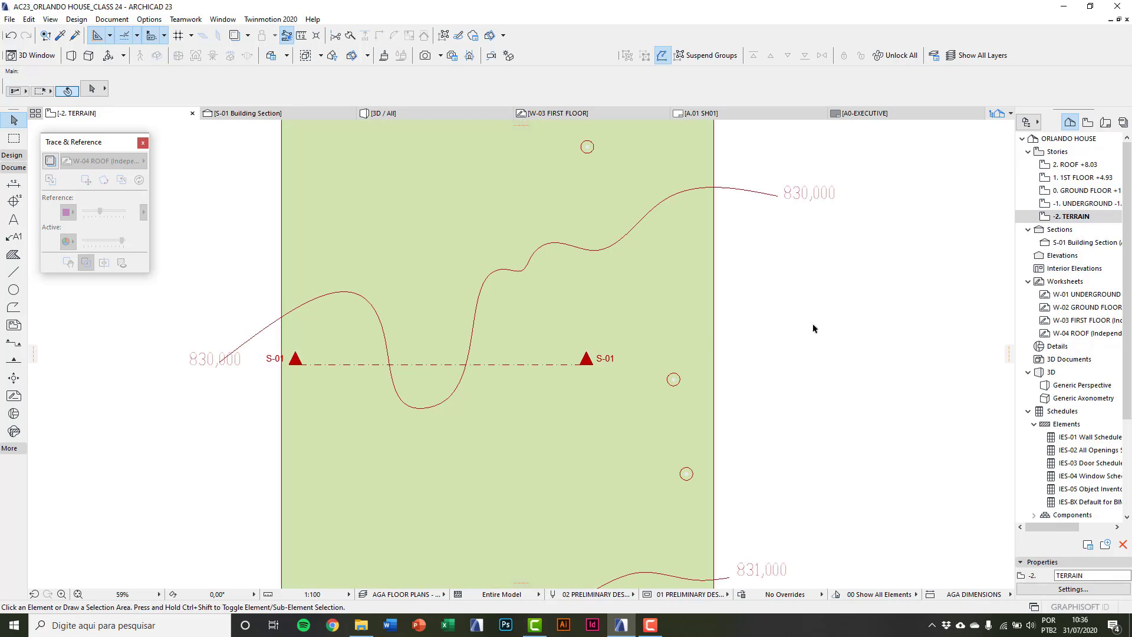
pyautogui.doubleClick(1084, 203)
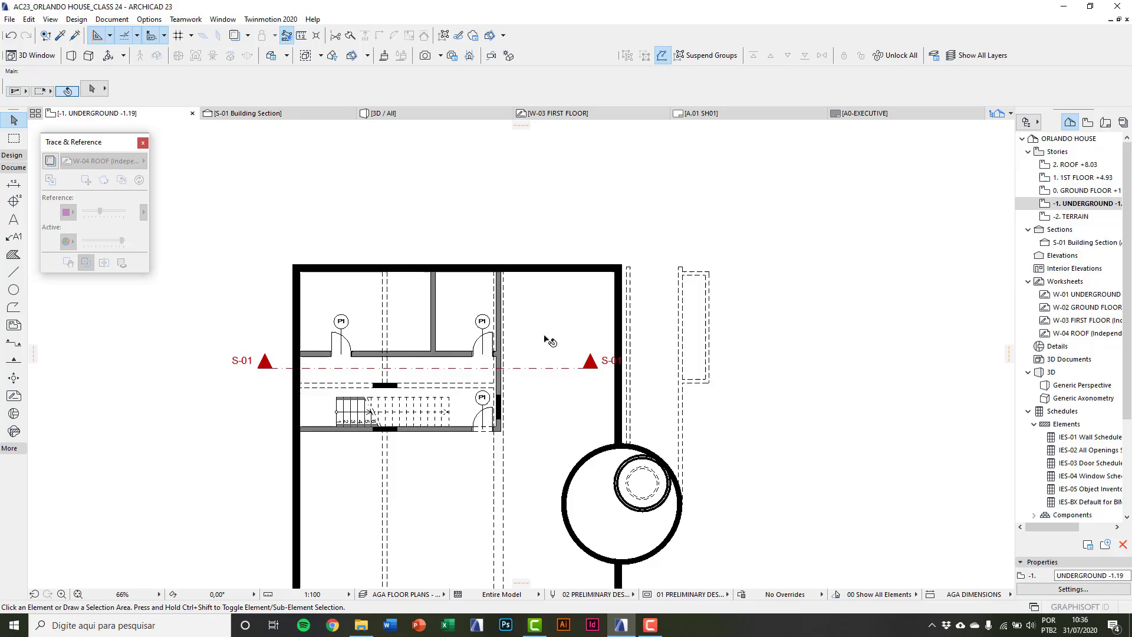
pyautogui.click(1085, 192)
pyautogui.doubleClick(1085, 196)
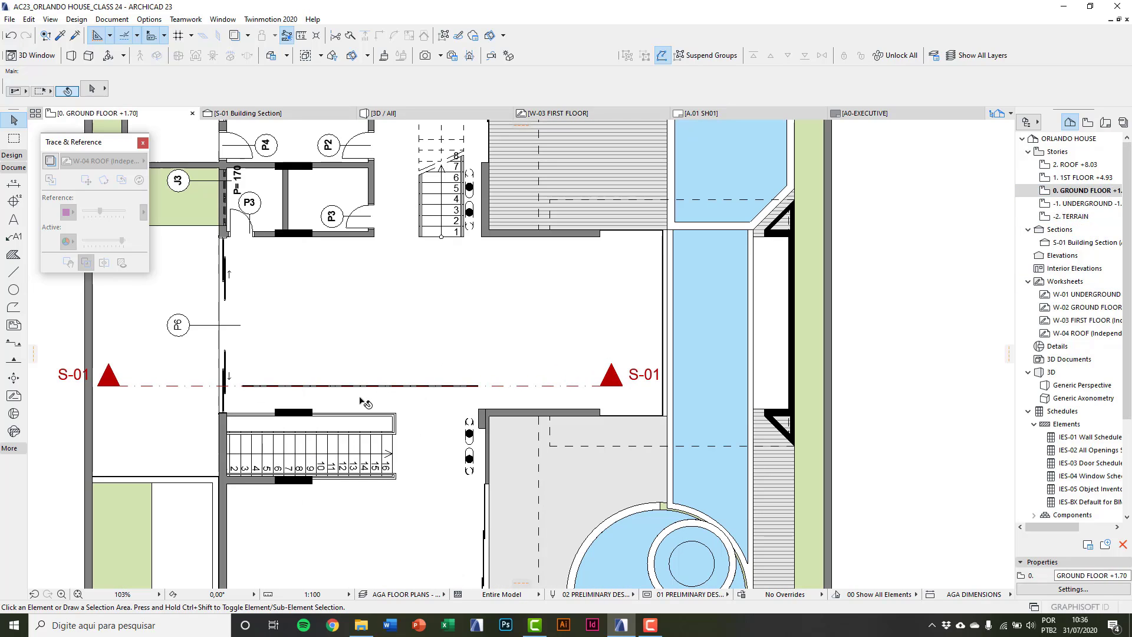
pyautogui.scroll(5, 241, 397)
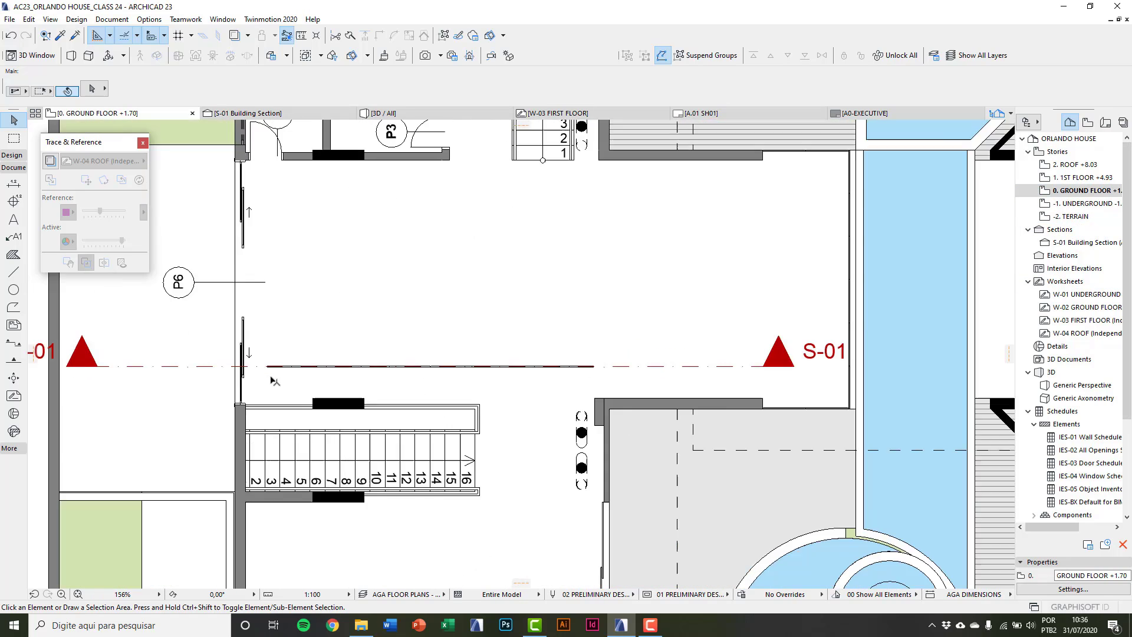
pyautogui.click(269, 363)
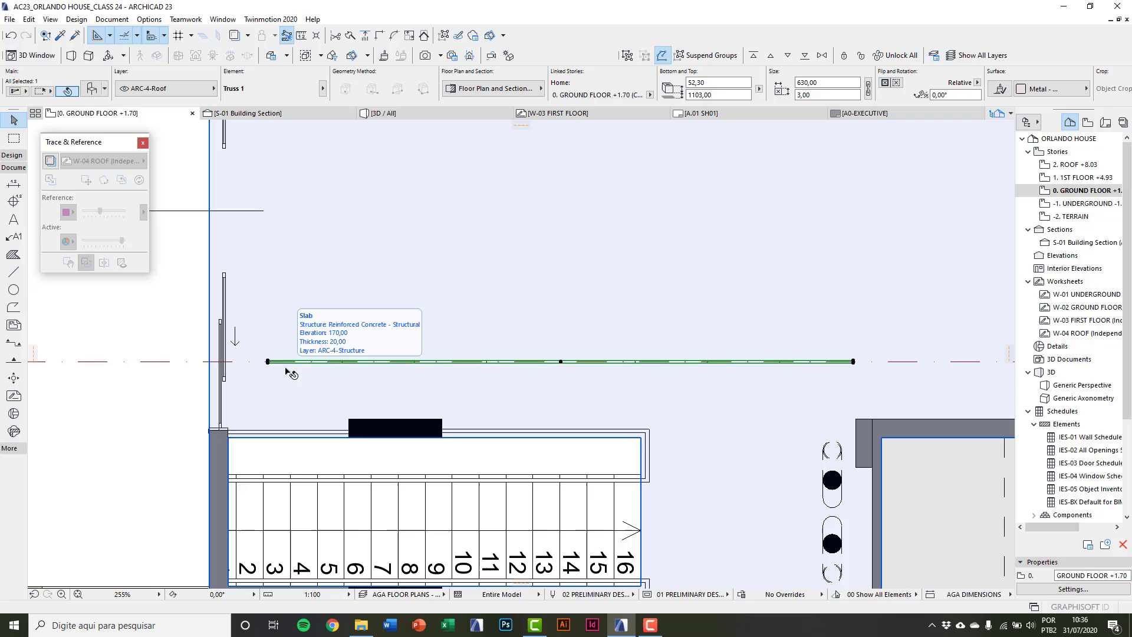
# - Set Truss 1's home story to 2. ROOF +8.03 with a 0,00 bottom offset
pyautogui.hotkey('ctrl', 't')
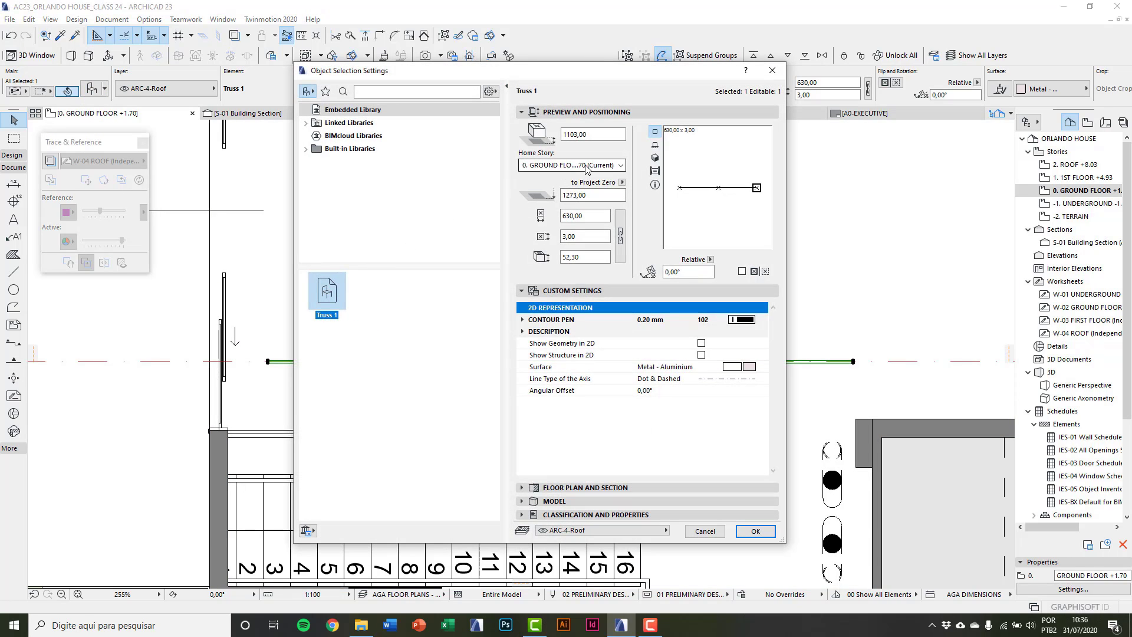
pyautogui.click(560, 167)
pyautogui.click(557, 177)
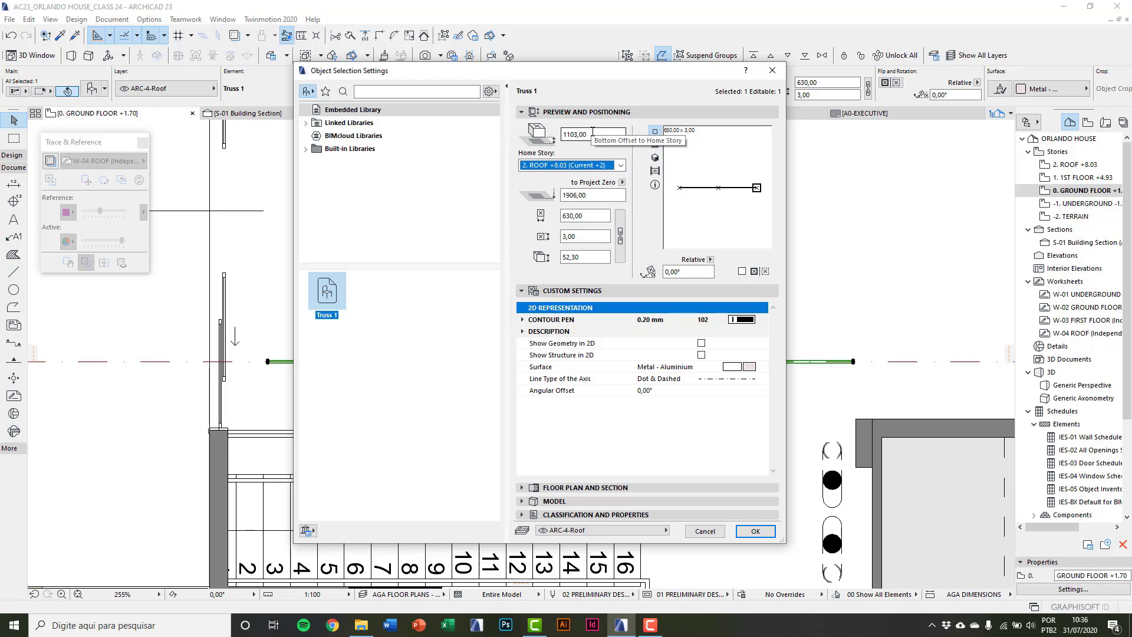
pyautogui.click(593, 134)
pyautogui.write('0')
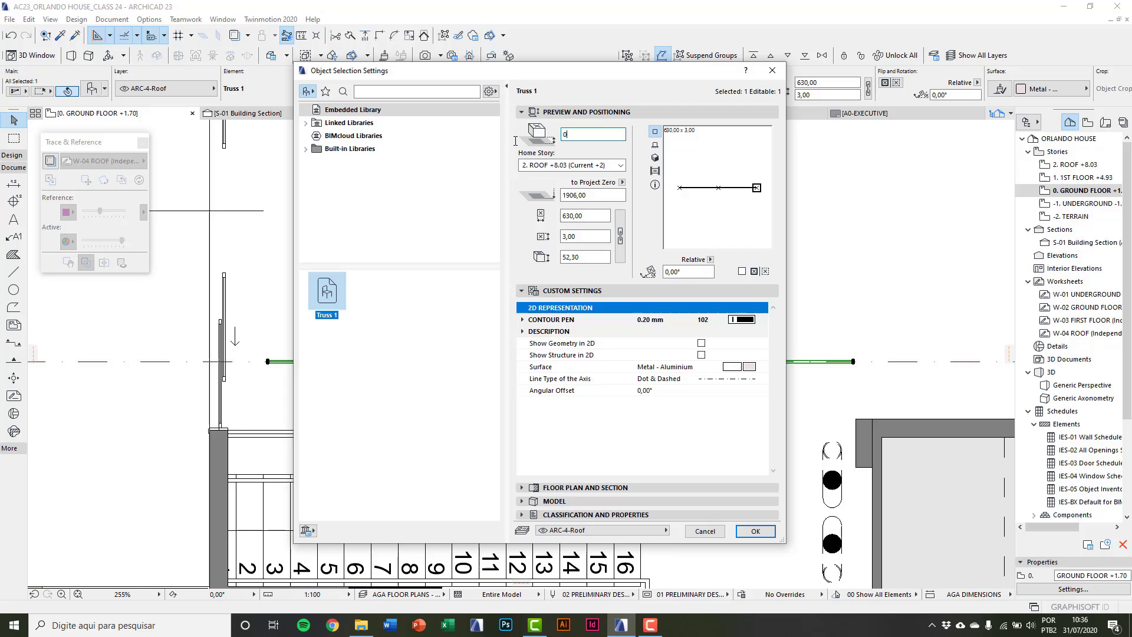
pyautogui.write(',00')
pyautogui.click(742, 533)
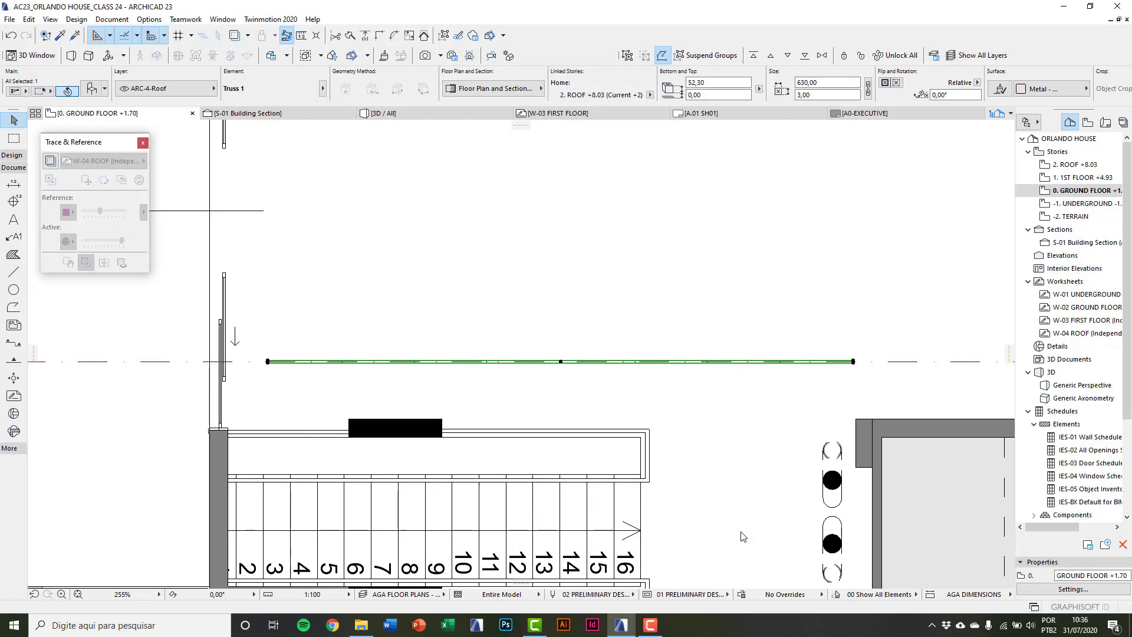
pyautogui.click(738, 395)
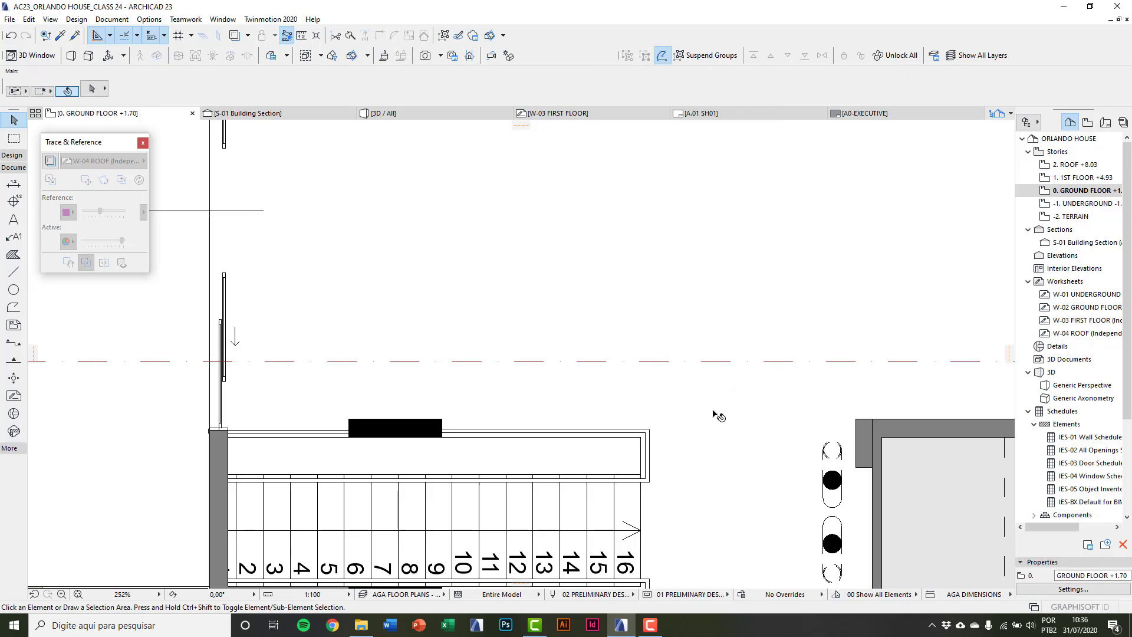
pyautogui.scroll(-3, 718, 415)
pyautogui.click(1074, 243)
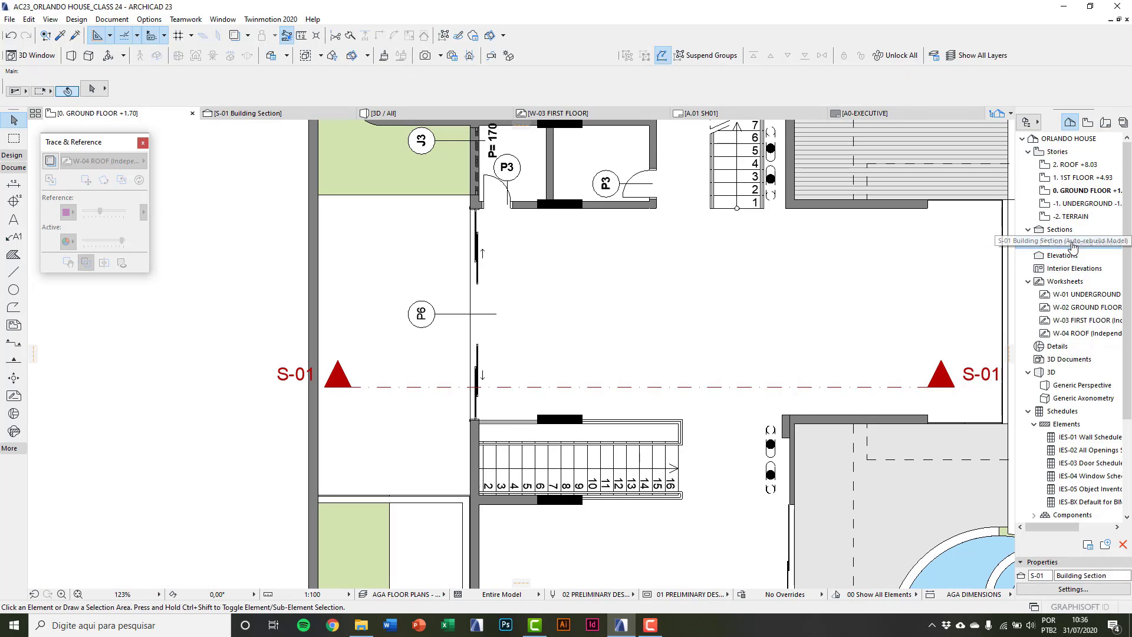
pyautogui.doubleClick(1072, 243)
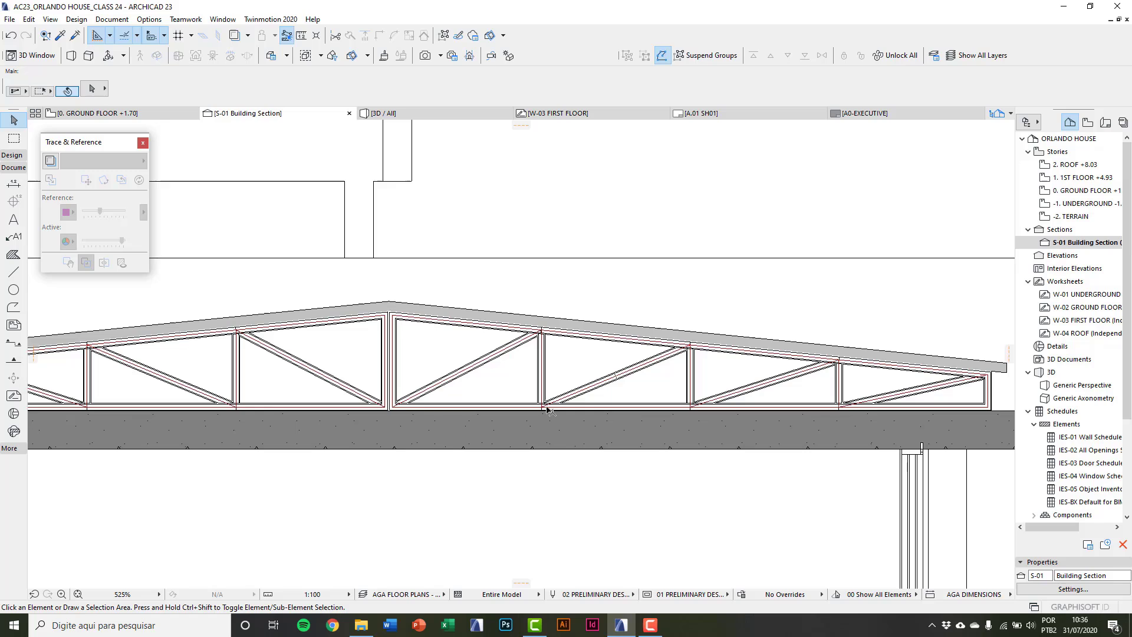
pyautogui.moveTo(549, 410); pyautogui.dragTo(483, 394, button='middle')
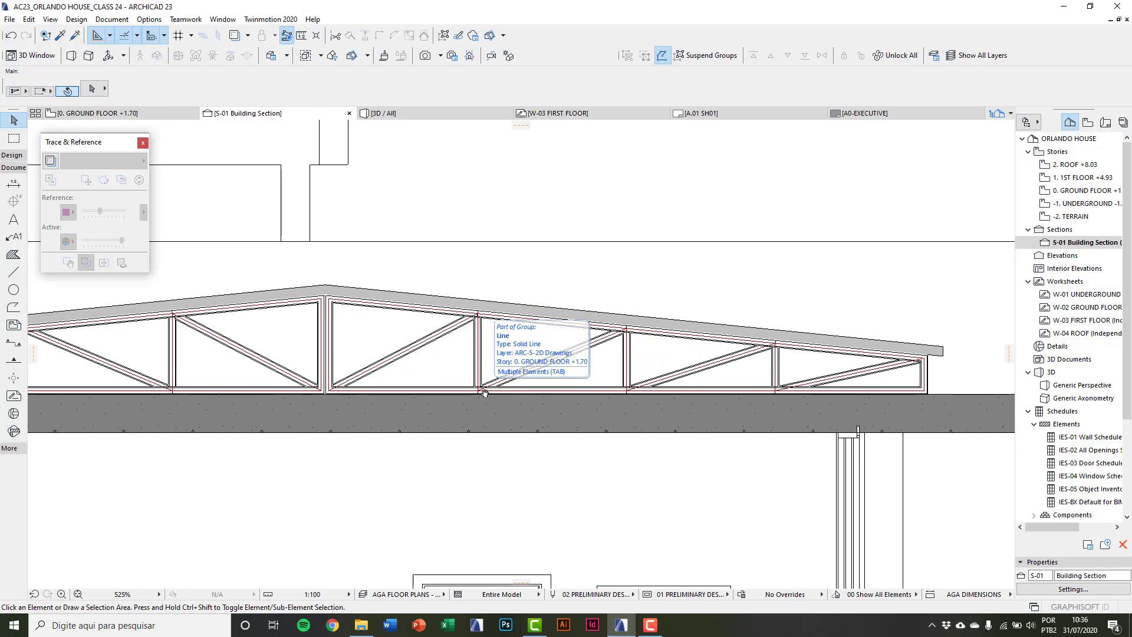
pyautogui.scroll(5, 484, 393)
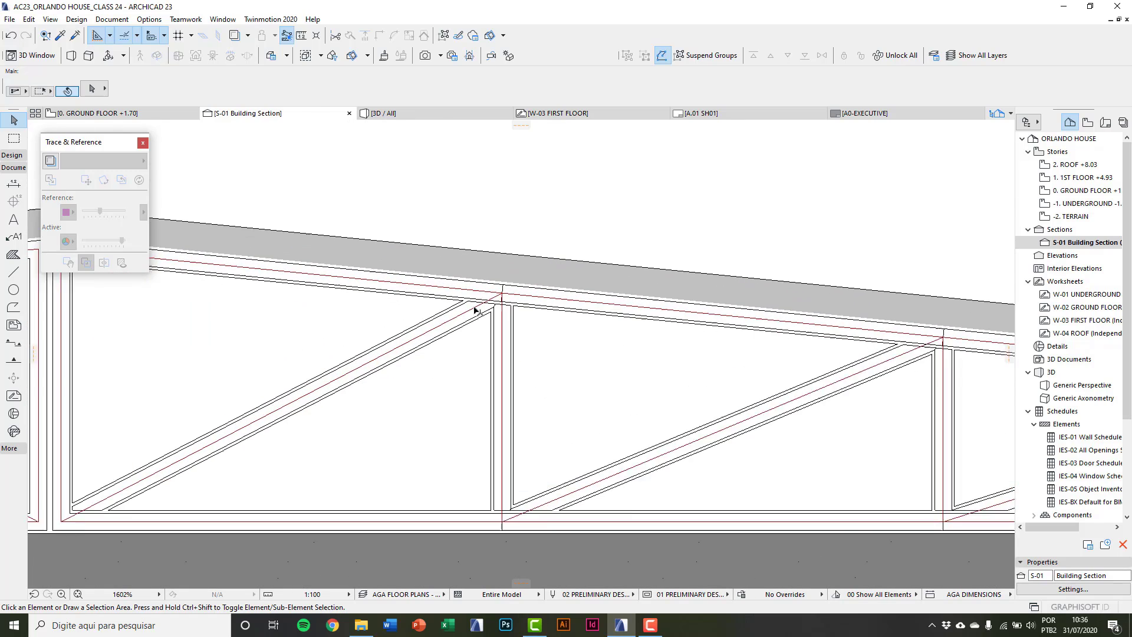
pyautogui.click(474, 314)
pyautogui.scroll(-3, 414, 379)
pyautogui.scroll(3, 260, 247)
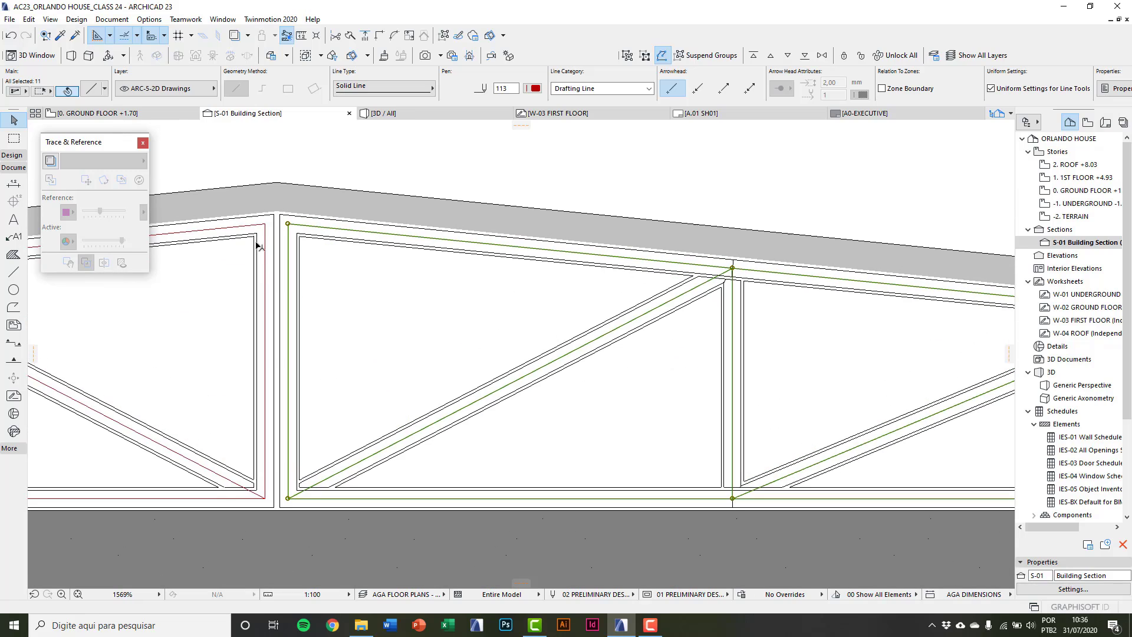
pyautogui.click(331, 285)
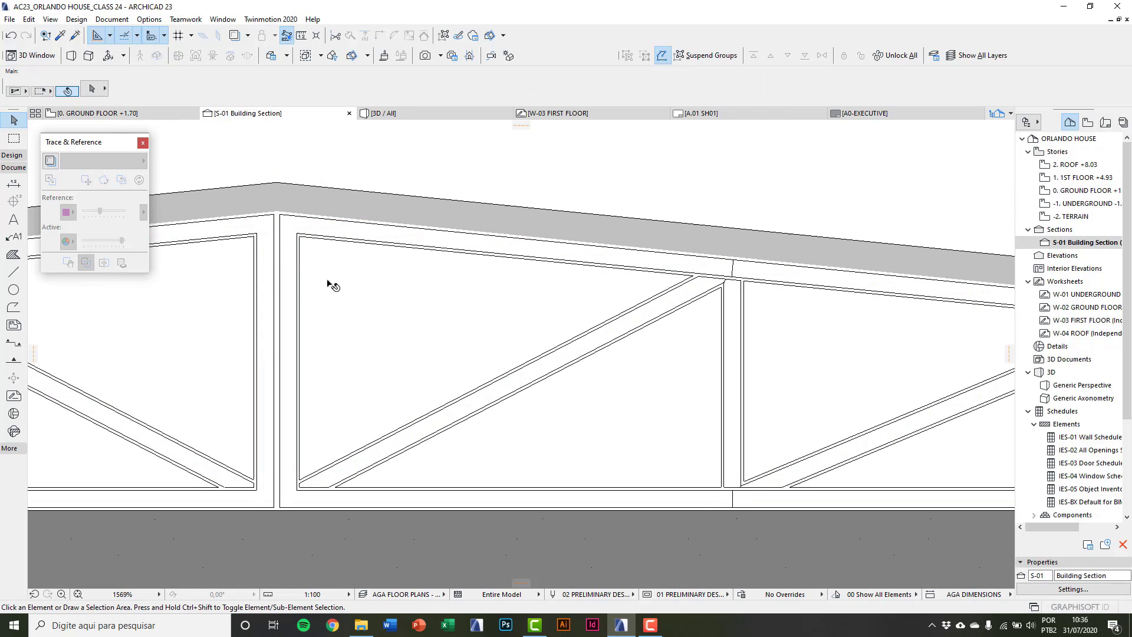
pyautogui.scroll(-8, 358, 361)
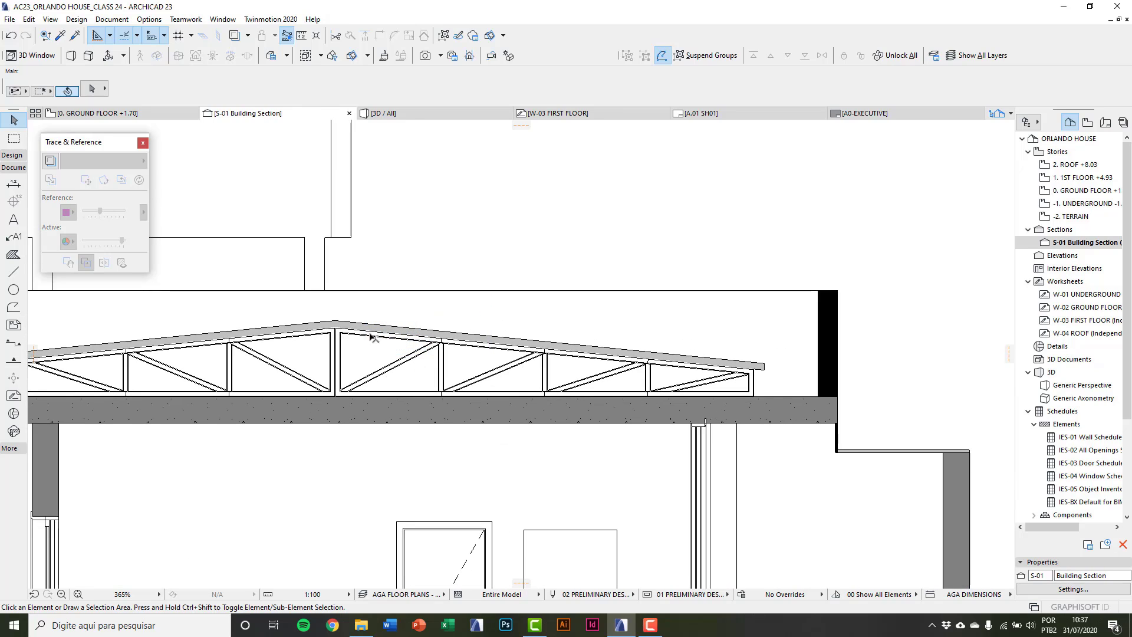
# - Open the 3D view and orbit and zoom beneath the roof to inspect Truss 1
pyautogui.press('F3')
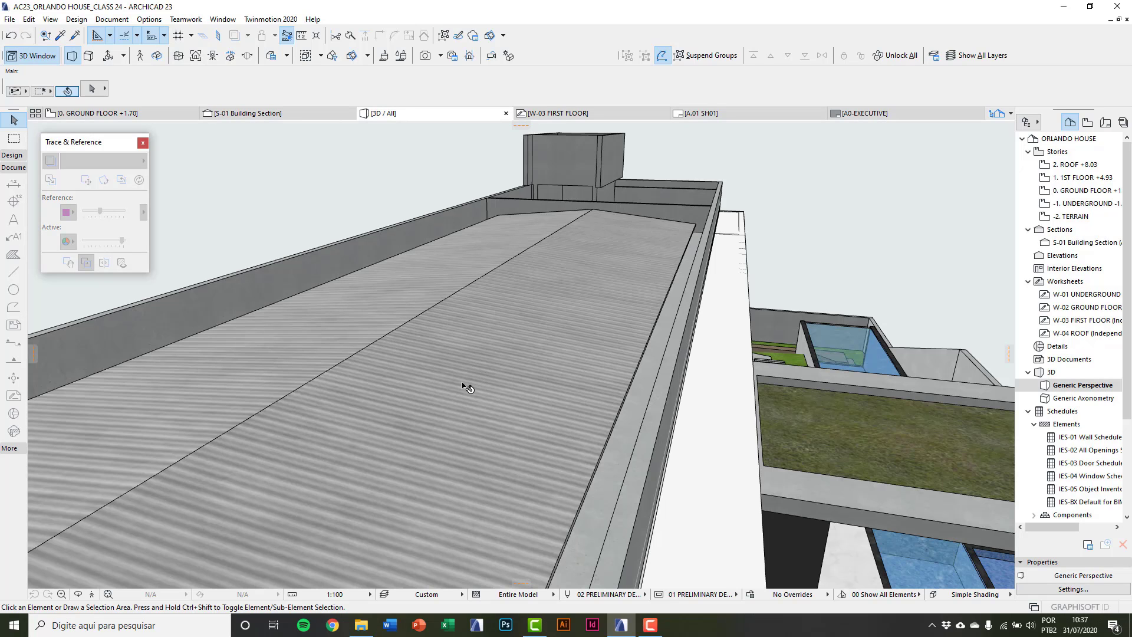
pyautogui.press('o')
pyautogui.moveTo(453, 354); pyautogui.dragTo(600, 335)
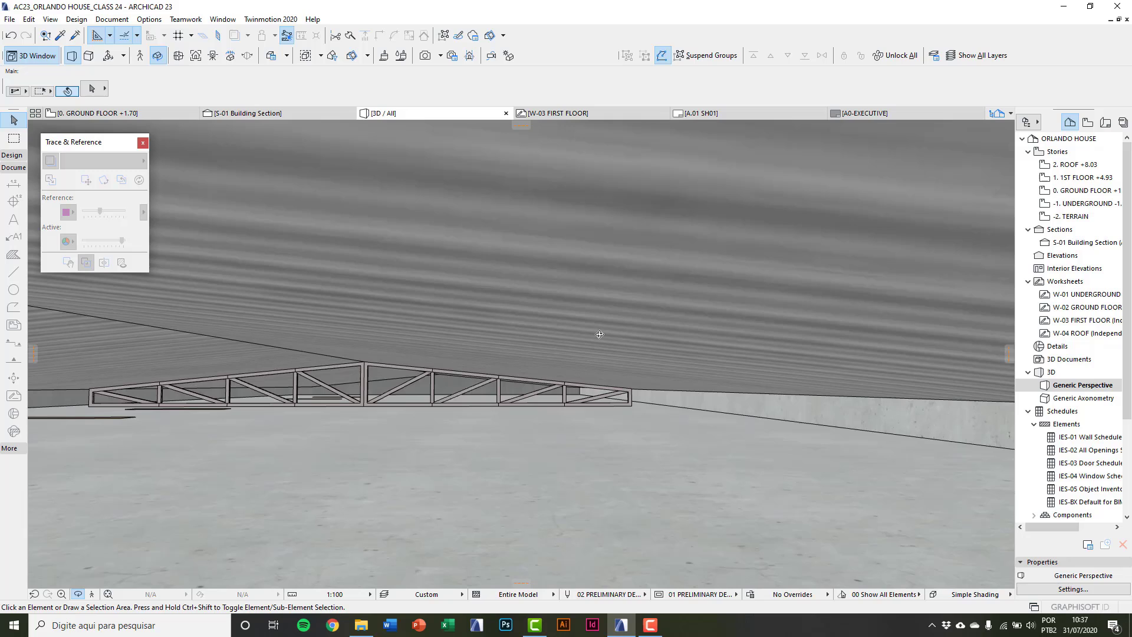
pyautogui.scroll(5, 361, 370)
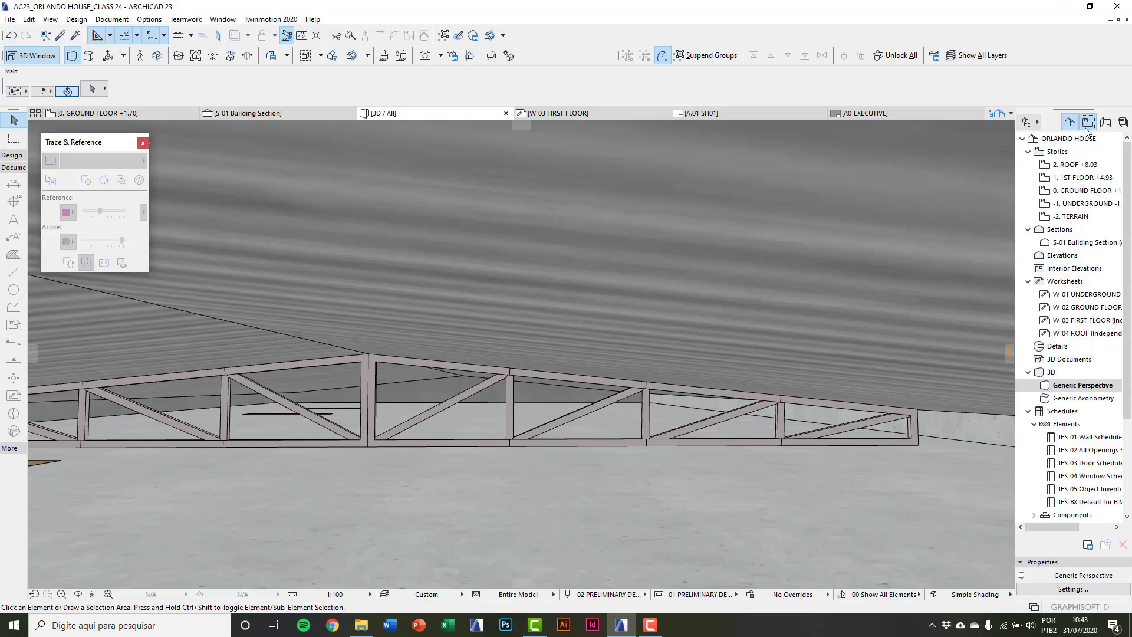
# - Open the 2. ROOF +8.03 plan and select the truss on the section line
pyautogui.click(1089, 127)
pyautogui.doubleClick(1075, 165)
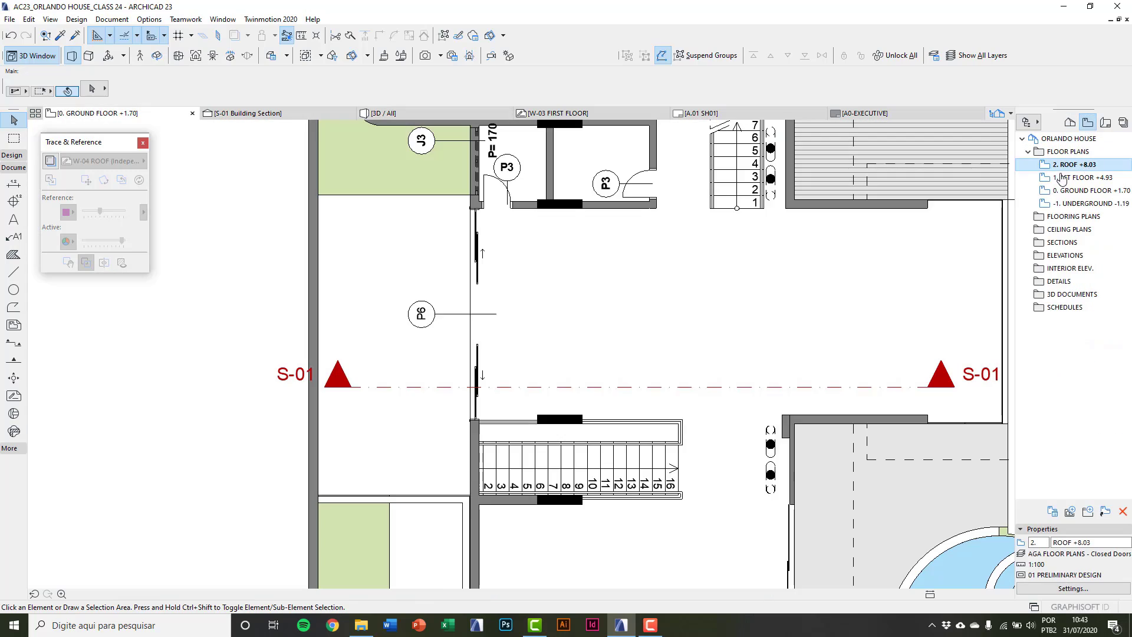
pyautogui.moveTo(501, 376); pyautogui.dragTo(394, 398, button='middle')
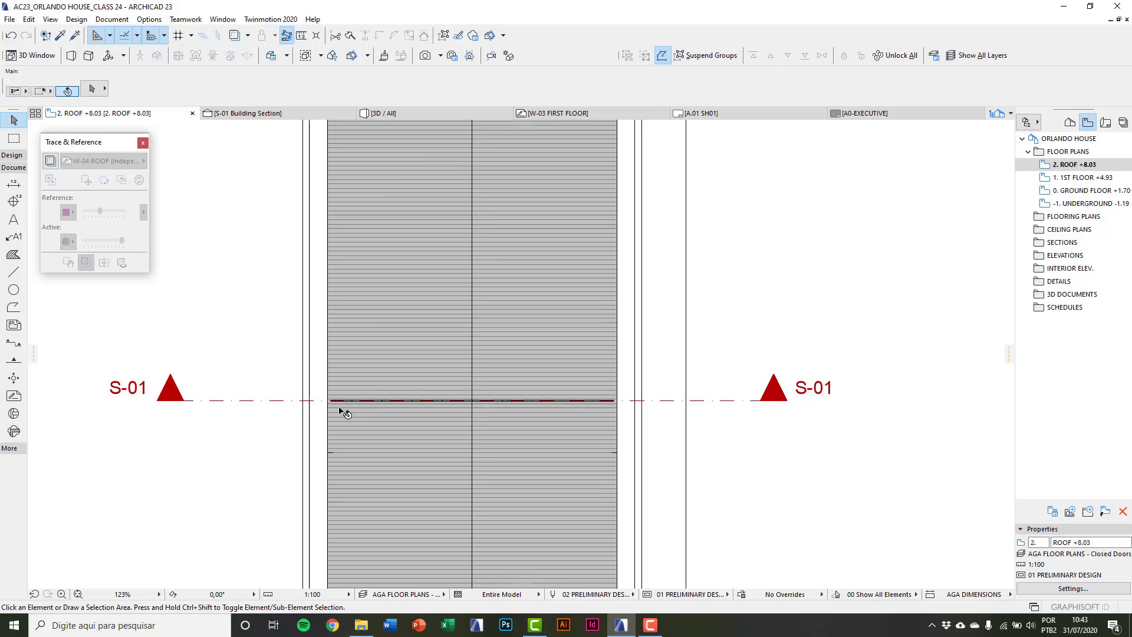
pyautogui.moveTo(340, 398)
pyautogui.scroll(5, 340, 399)
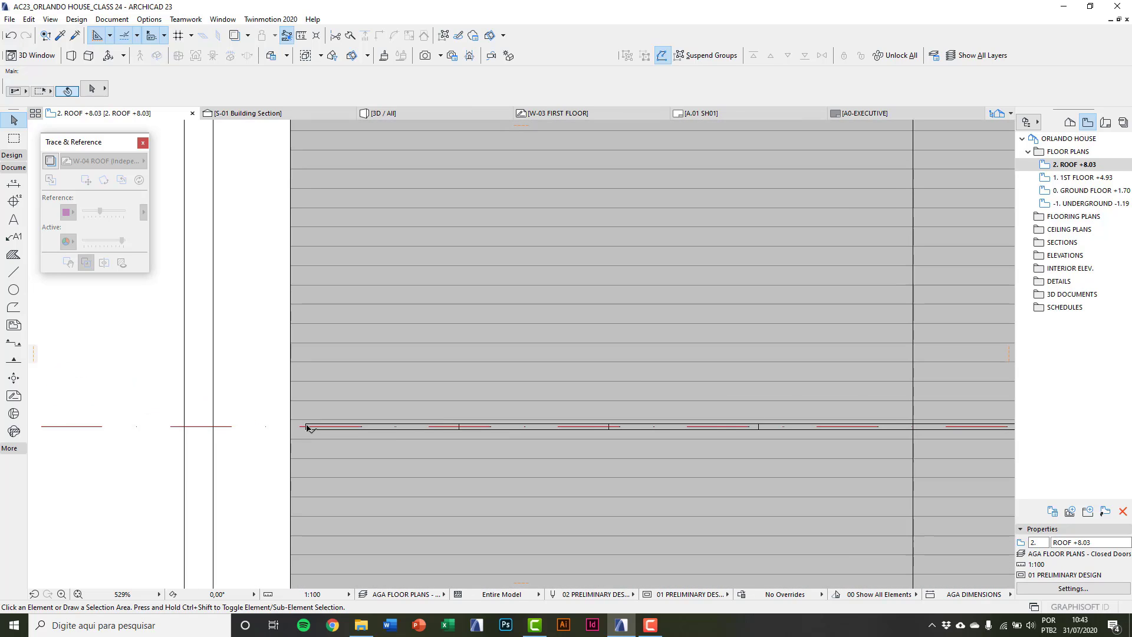
pyautogui.click(306, 425)
pyautogui.scroll(-3, 310, 437)
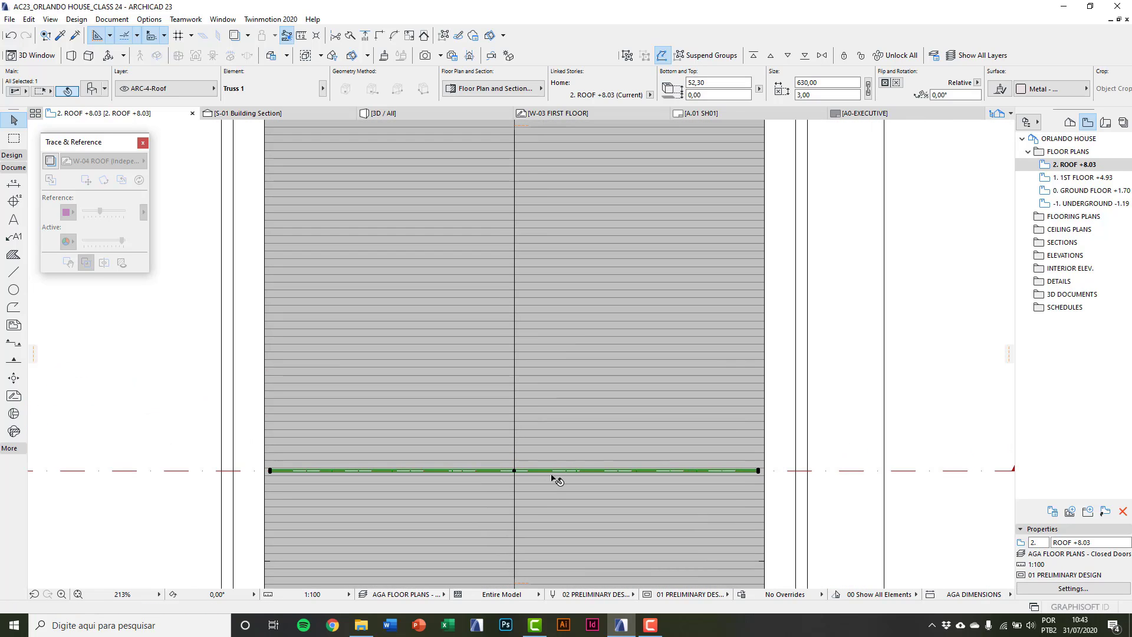
# - Drag the truss by its endpoint up to the roof's upper edge
pyautogui.hotkey('ctrl', 'd')
pyautogui.scroll(5, 788, 448)
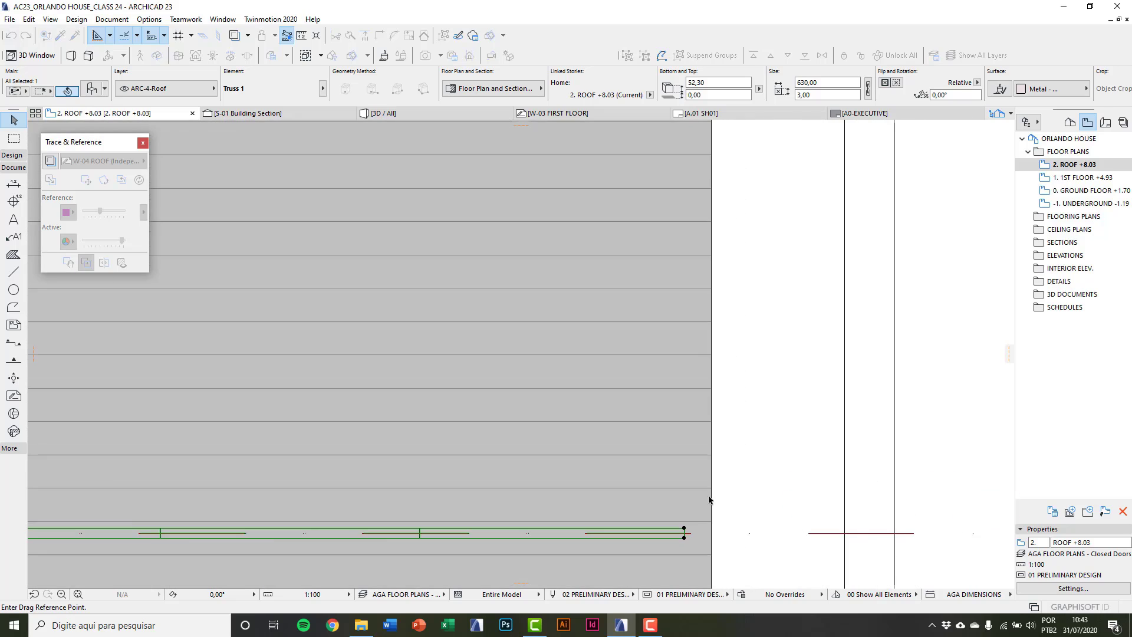
pyautogui.click(684, 529)
pyautogui.scroll(-5, 672, 540)
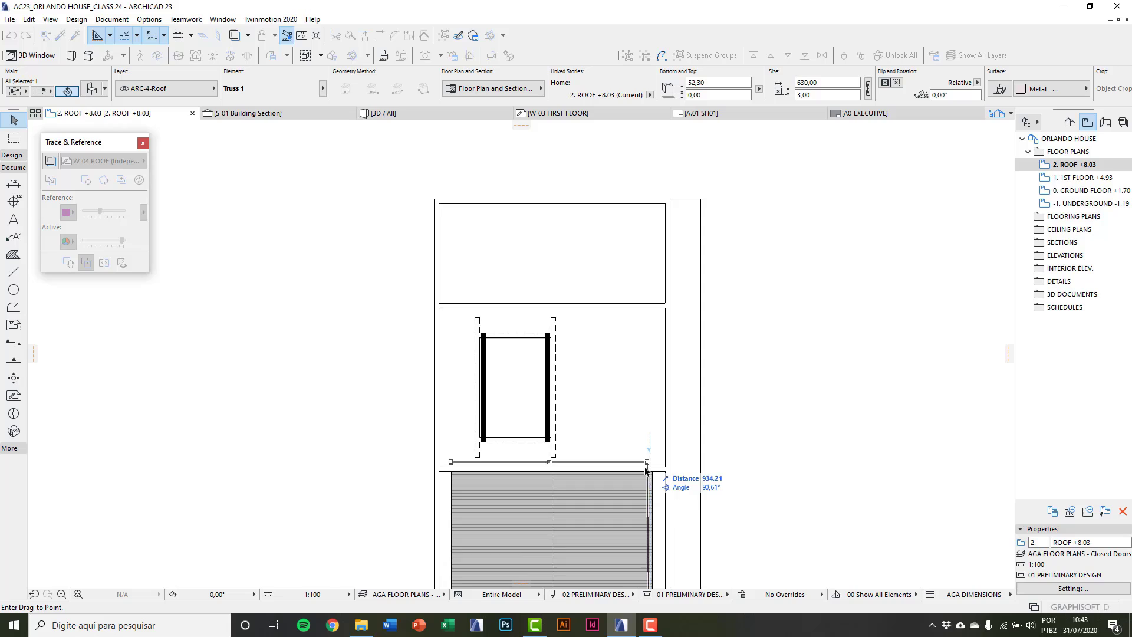
pyautogui.scroll(5, 646, 470)
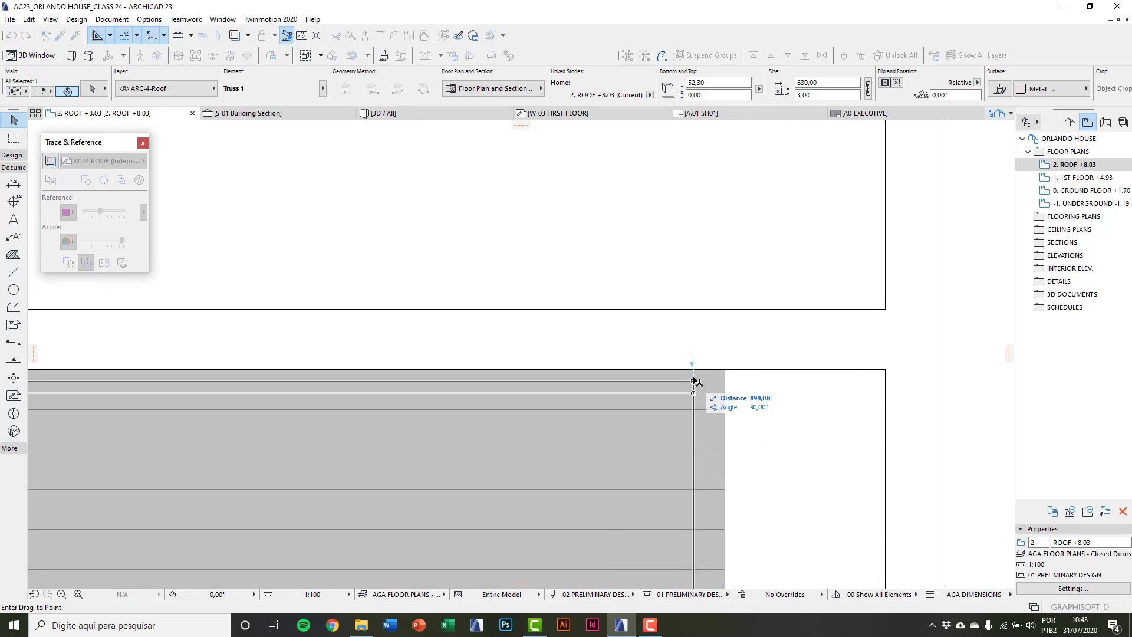
pyautogui.click(694, 371)
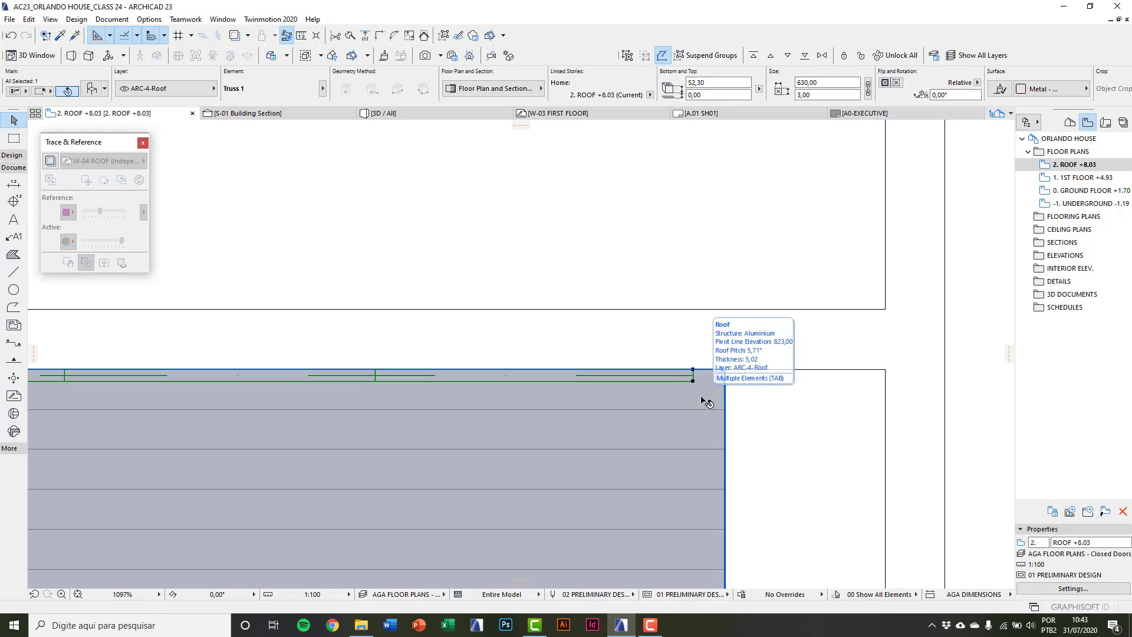
# - Set Multiply to Drag and Distribute with 6 copies, keeping a copy at the end point
pyautogui.hotkey('ctrl', 'u')
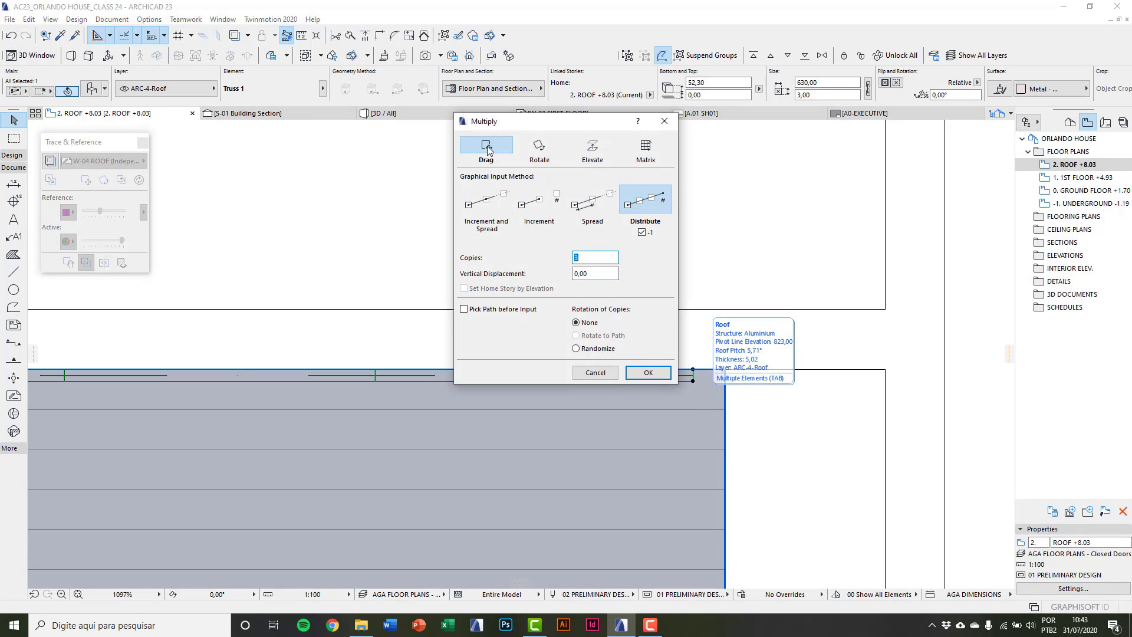
pyautogui.click(487, 150)
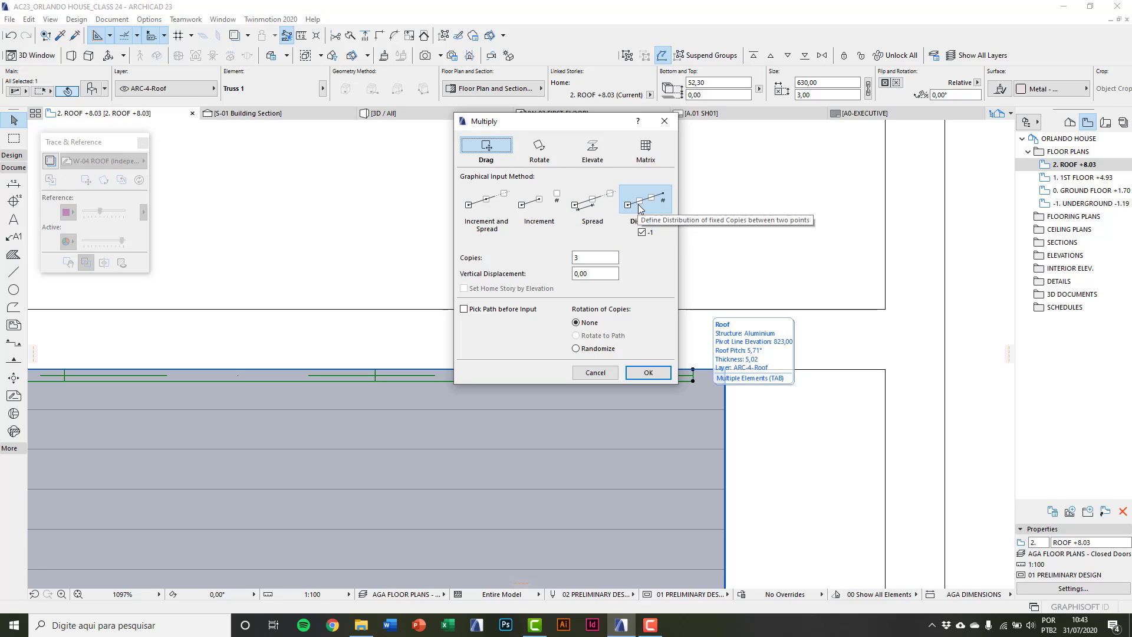
pyautogui.click(643, 232)
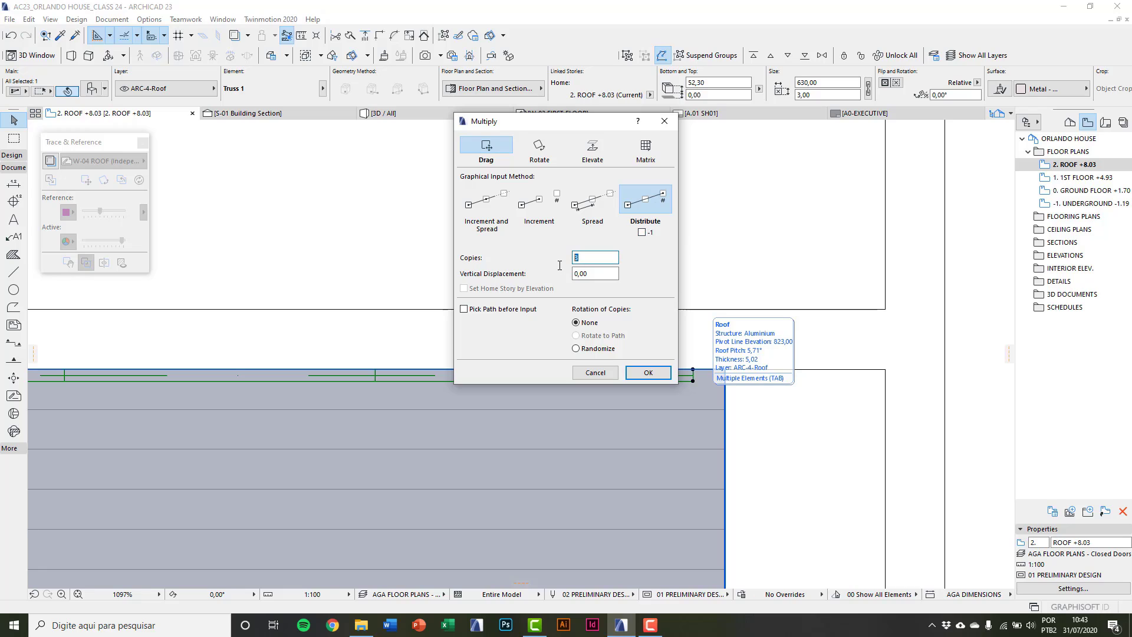
pyautogui.click(647, 373)
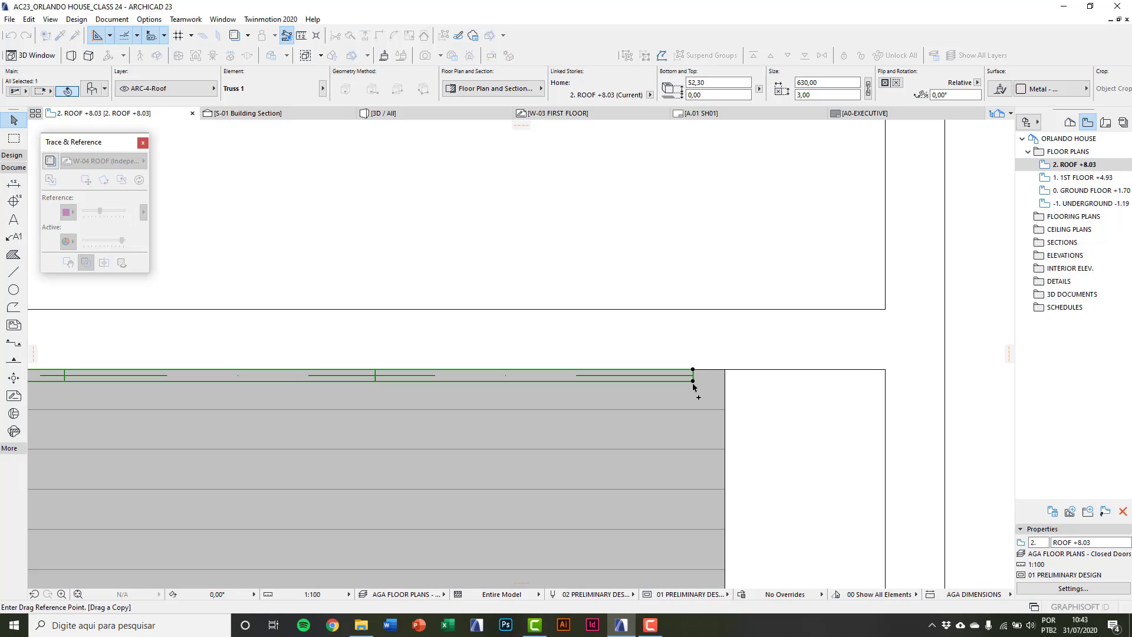
# - Distribute the truss copies from its endpoint to the roof's lower corner
pyautogui.click(694, 381)
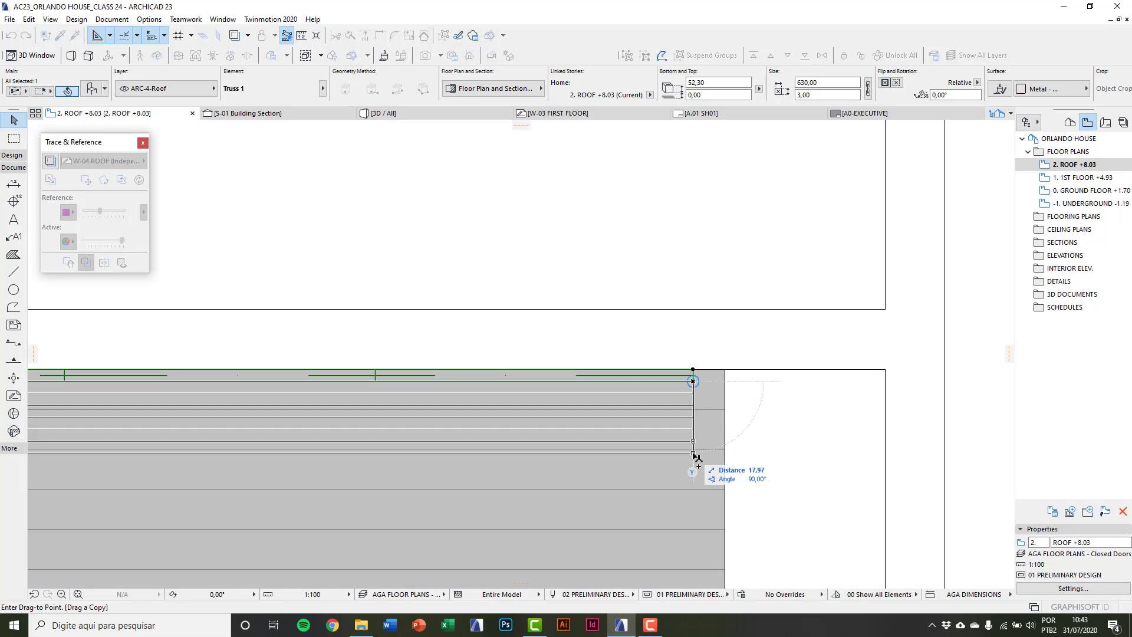
pyautogui.scroll(-4, 678, 413)
pyautogui.scroll(-3, 679, 413)
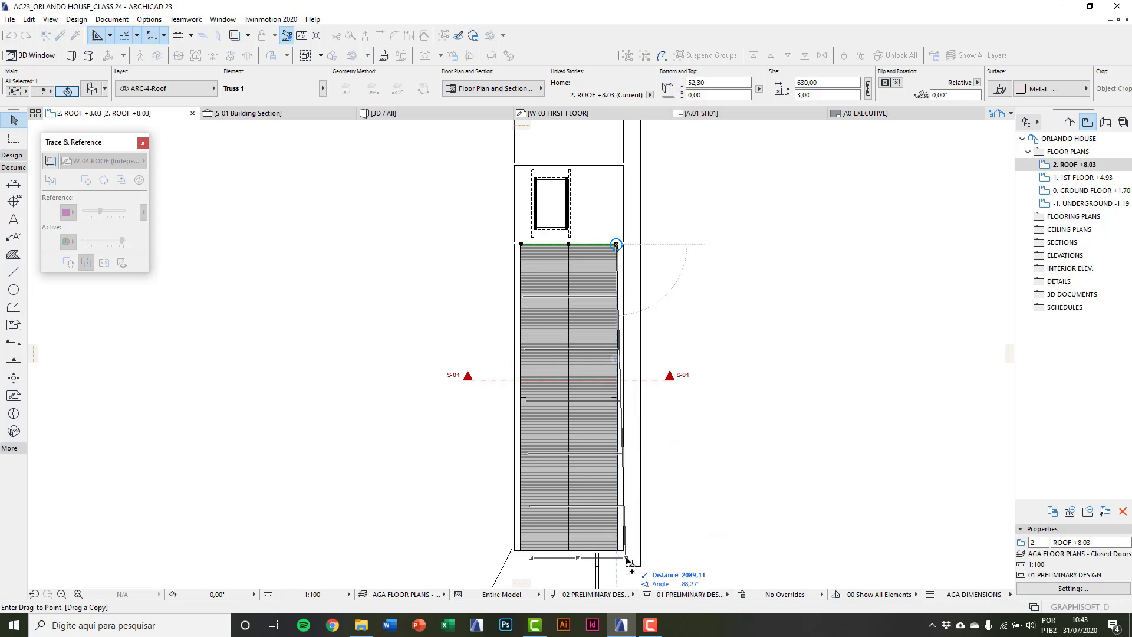
pyautogui.scroll(1, 623, 567)
pyautogui.scroll(8, 623, 567)
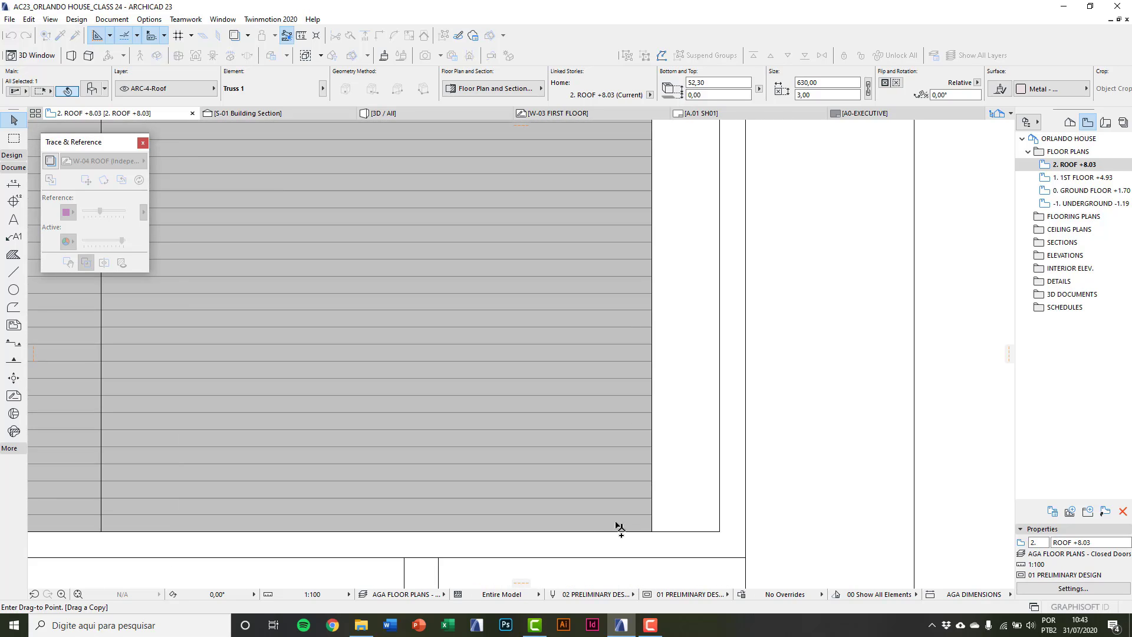
pyautogui.click(652, 538)
pyautogui.scroll(-8, 652, 534)
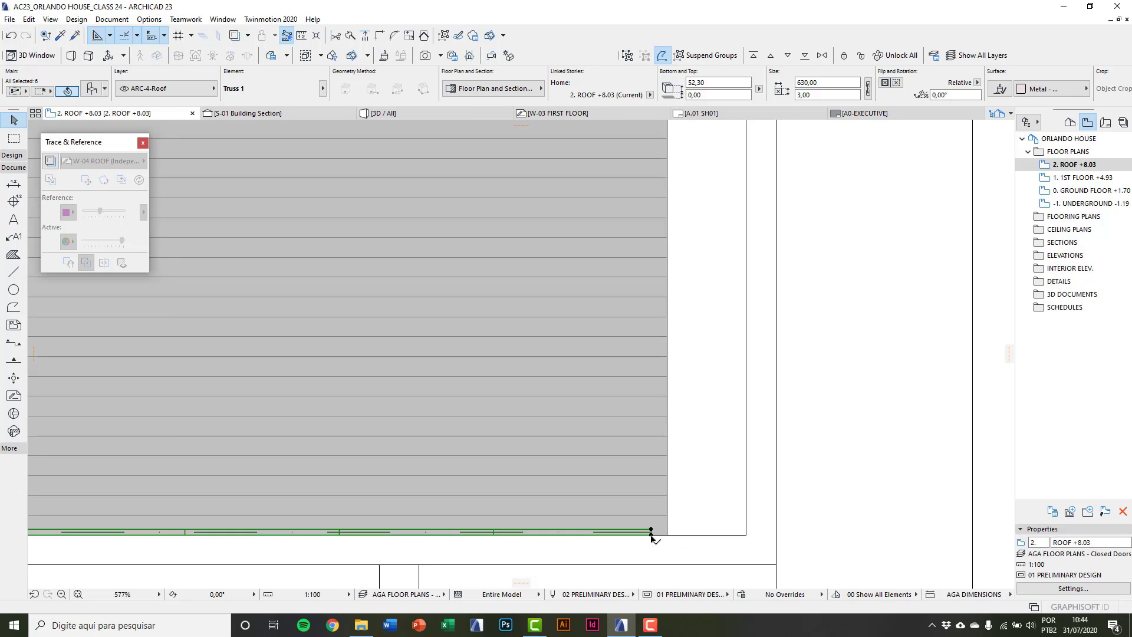
pyautogui.scroll(-3, 590, 304)
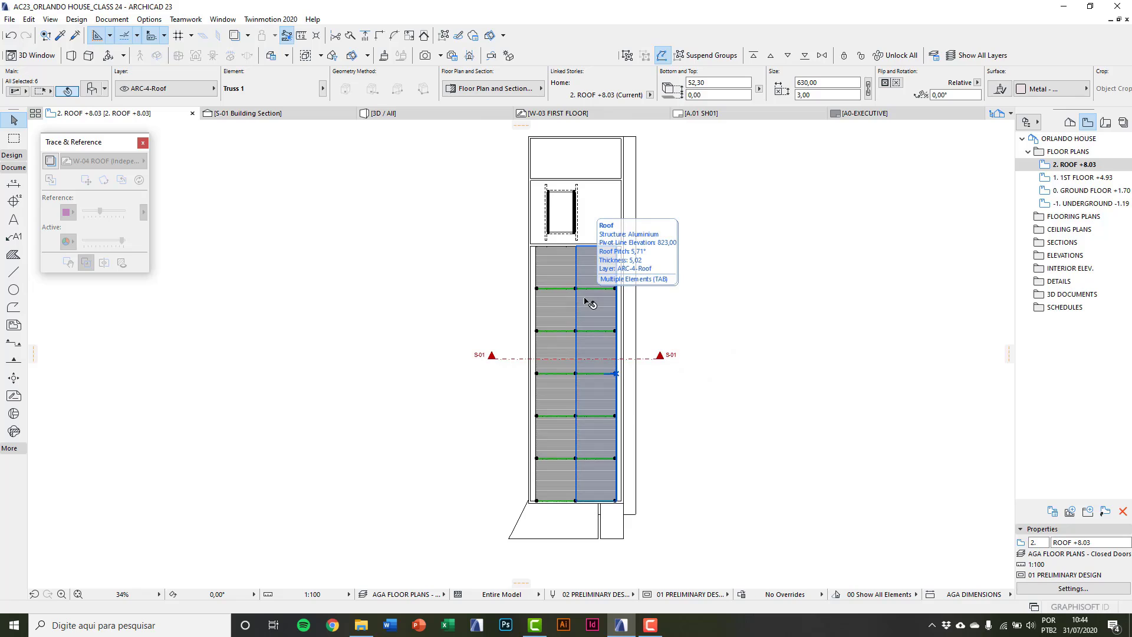
# - Add the top truss to the selection and send all seven trusses to the back
pyautogui.scroll(15, 652, 248)
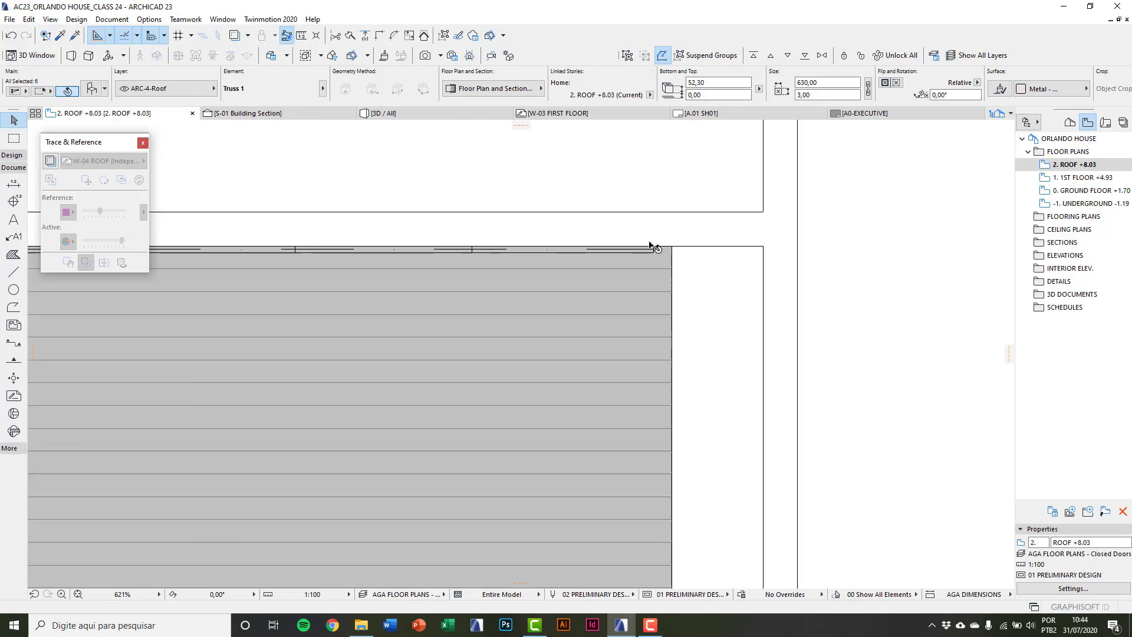
pyautogui.keyDown('shift'); pyautogui.click(653, 248); pyautogui.keyUp('shift')
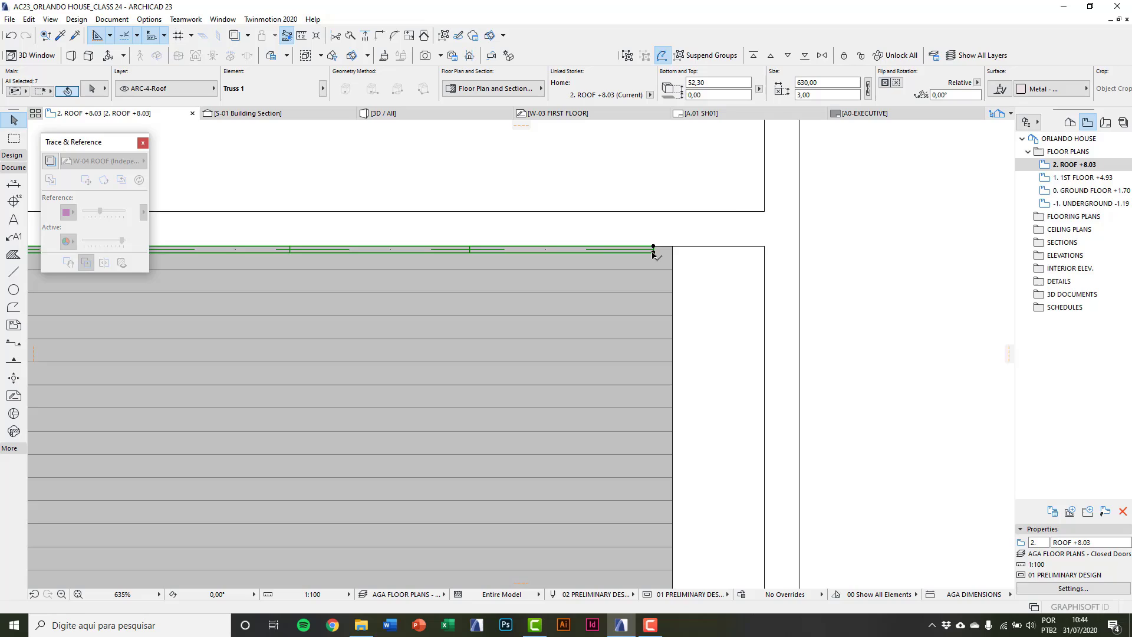
pyautogui.scroll(-13, 653, 252)
pyautogui.moveTo(622, 313); pyautogui.dragTo(574, 349, button='middle')
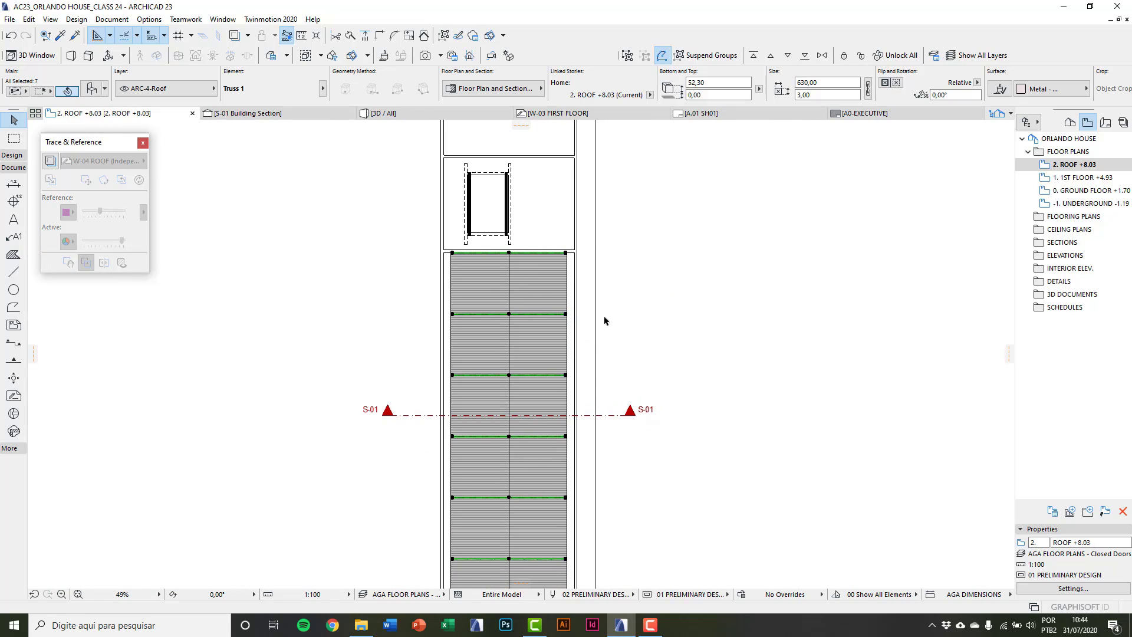
pyautogui.click(805, 57)
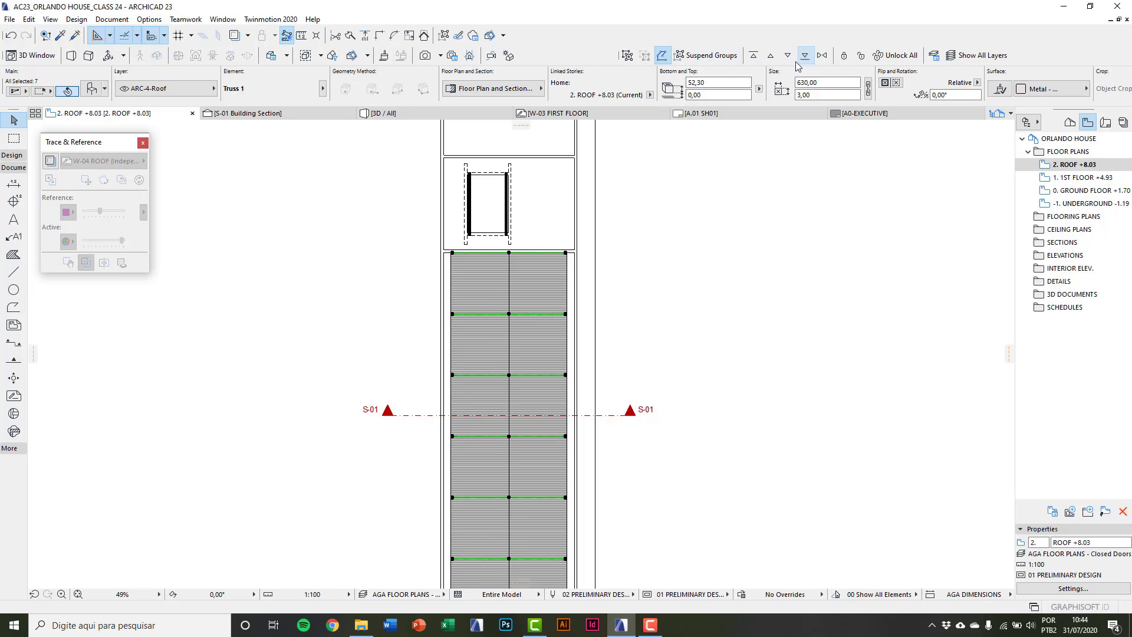
pyautogui.moveTo(605, 366); pyautogui.dragTo(578, 354, button='middle')
pyautogui.click(555, 406)
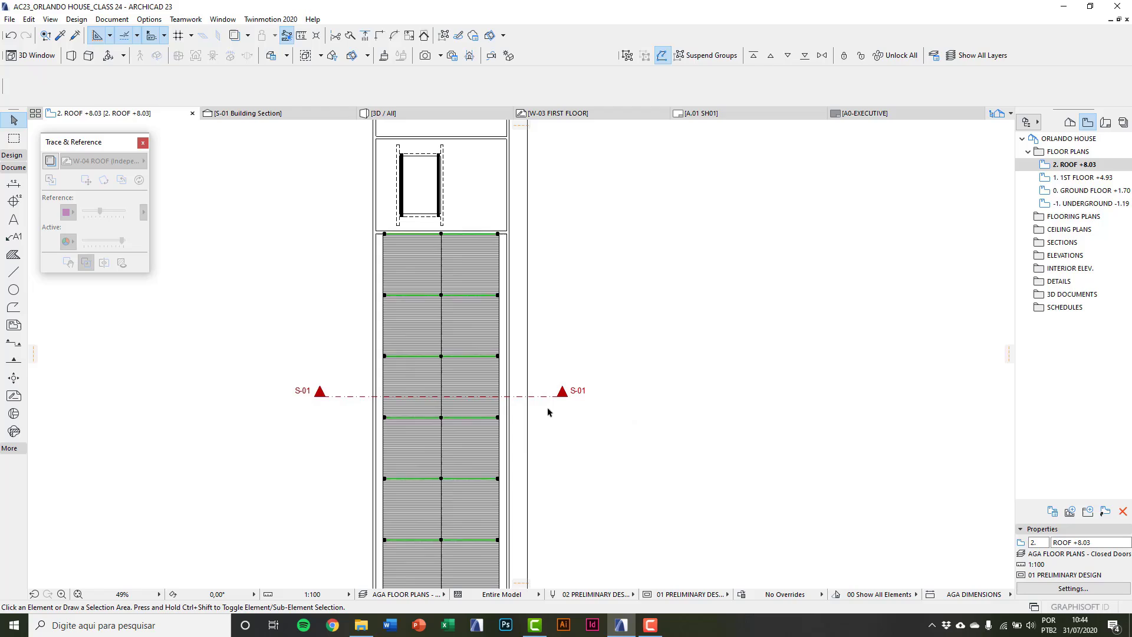
# - Check the trusses in 3D, then return to the 2. ROOF plan and zoom out
pyautogui.moveTo(506, 486); pyautogui.dragTo(482, 450, button='middle')
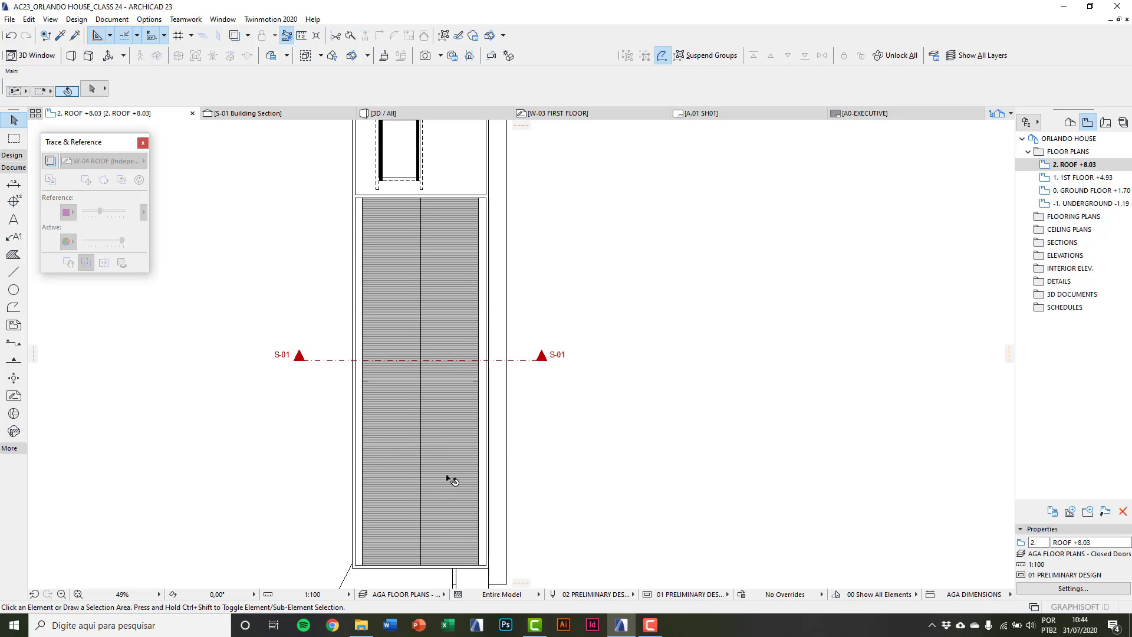
pyautogui.moveTo(451, 481); pyautogui.dragTo(419, 450, button='middle')
pyautogui.press('F3')
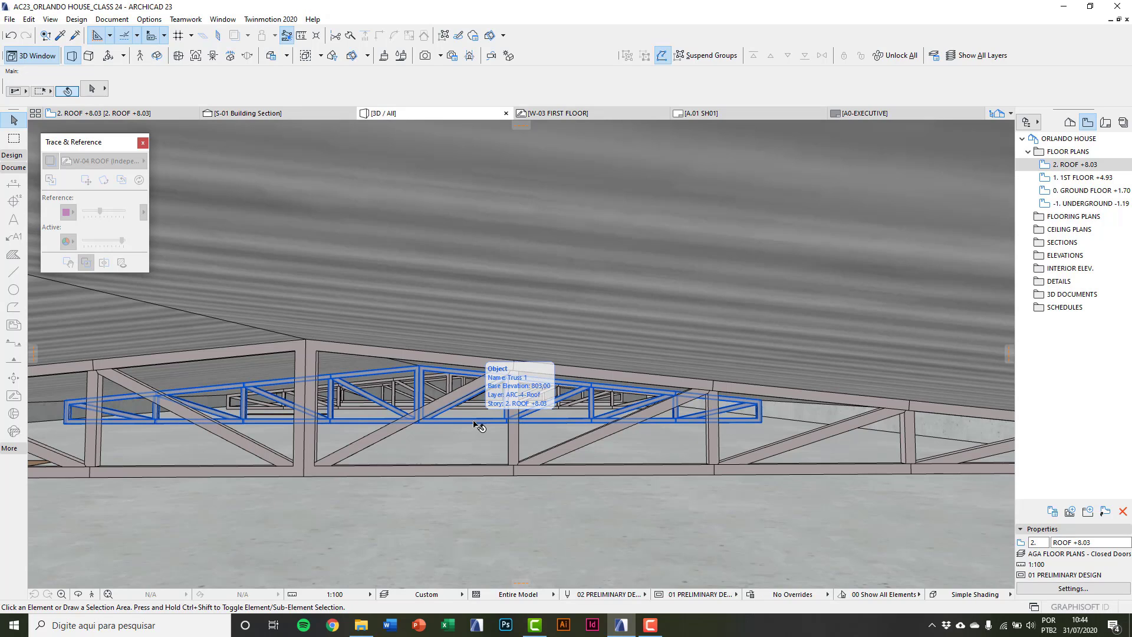
pyautogui.press('F2')
pyautogui.scroll(-2, 475, 487)
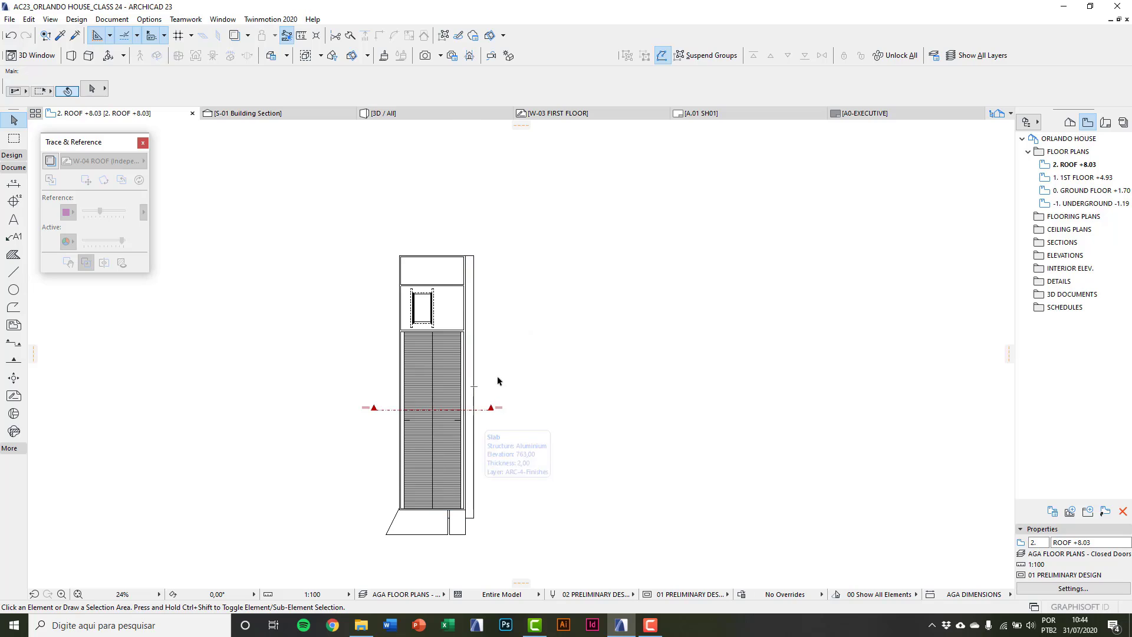
# - Drag a copy of the roof plane from its corner onto the small section above the door
pyautogui.scroll(2, 446, 286)
pyautogui.scroll(3, 447, 286)
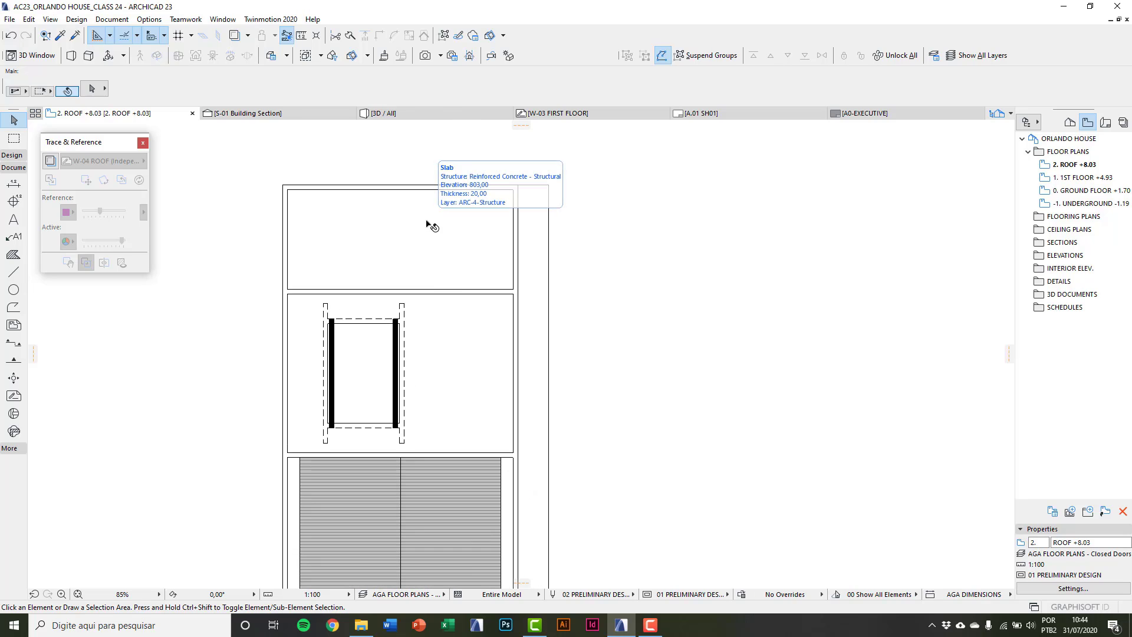
pyautogui.click(450, 494)
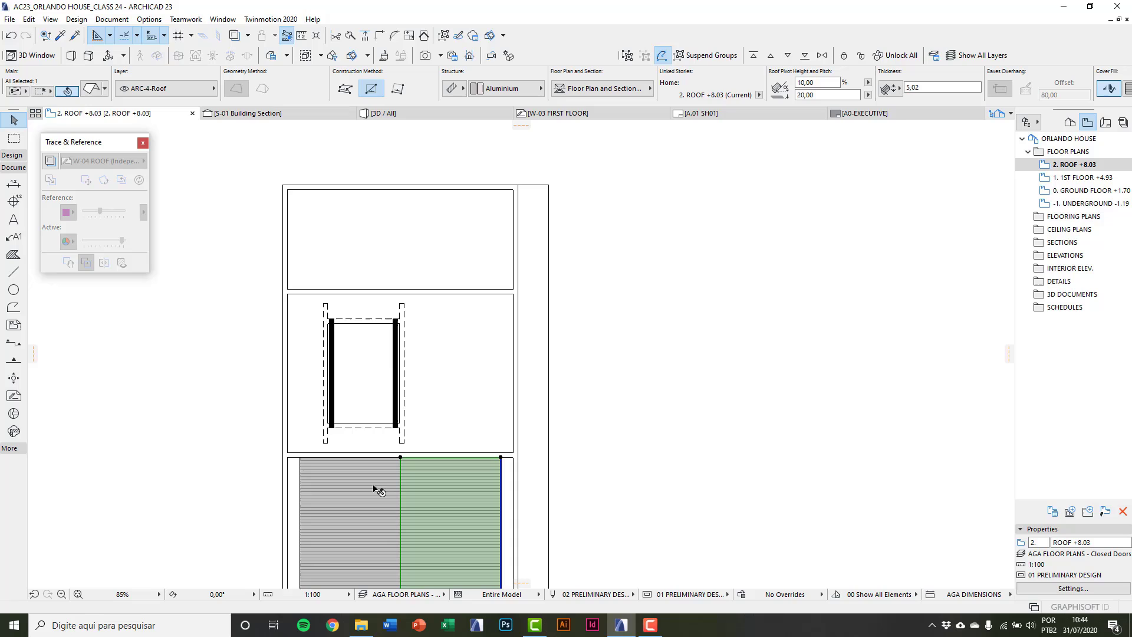
pyautogui.scroll(-3, 407, 388)
pyautogui.hotkey('ctrl', 'd')
pyautogui.scroll(-3, 447, 501)
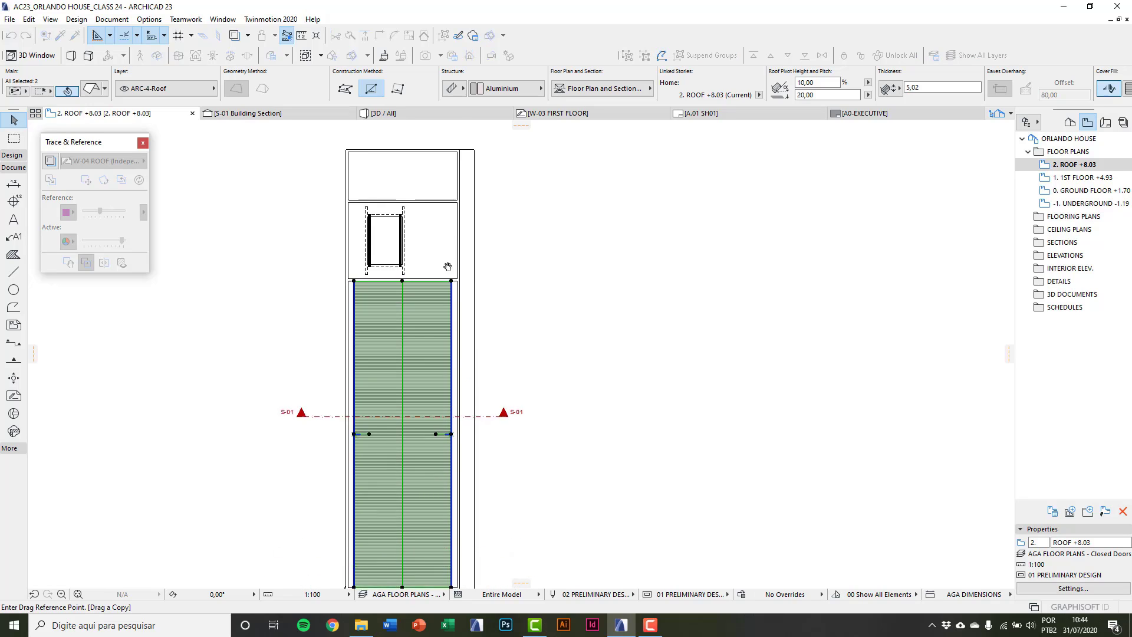
pyautogui.click(451, 525)
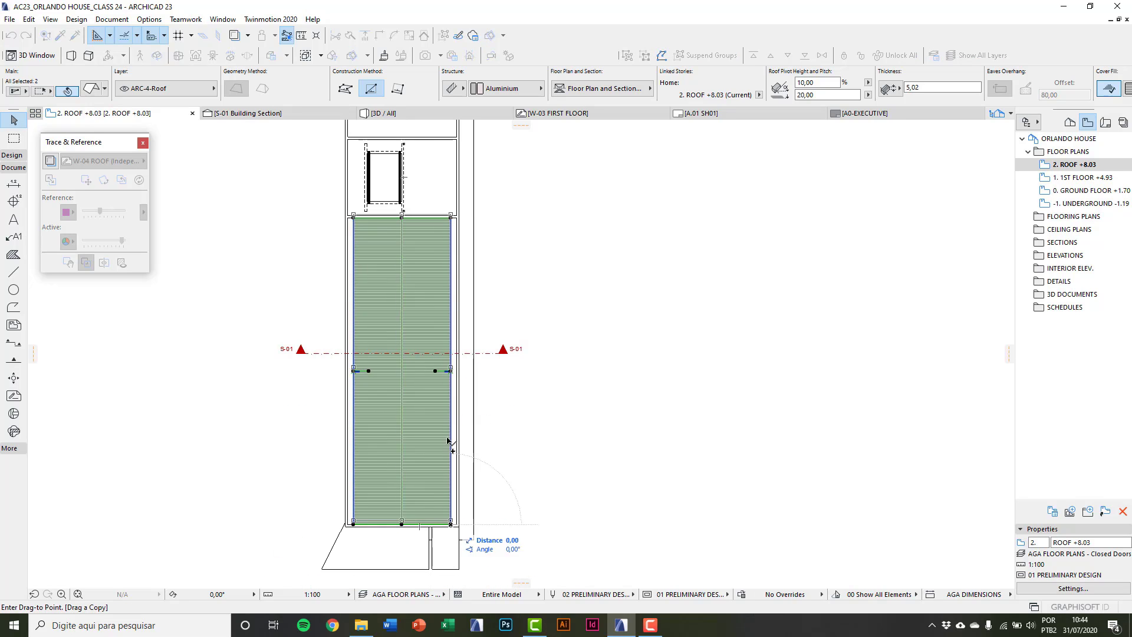
pyautogui.scroll(3, 456, 354)
pyautogui.scroll(2, 463, 336)
pyautogui.click(472, 298)
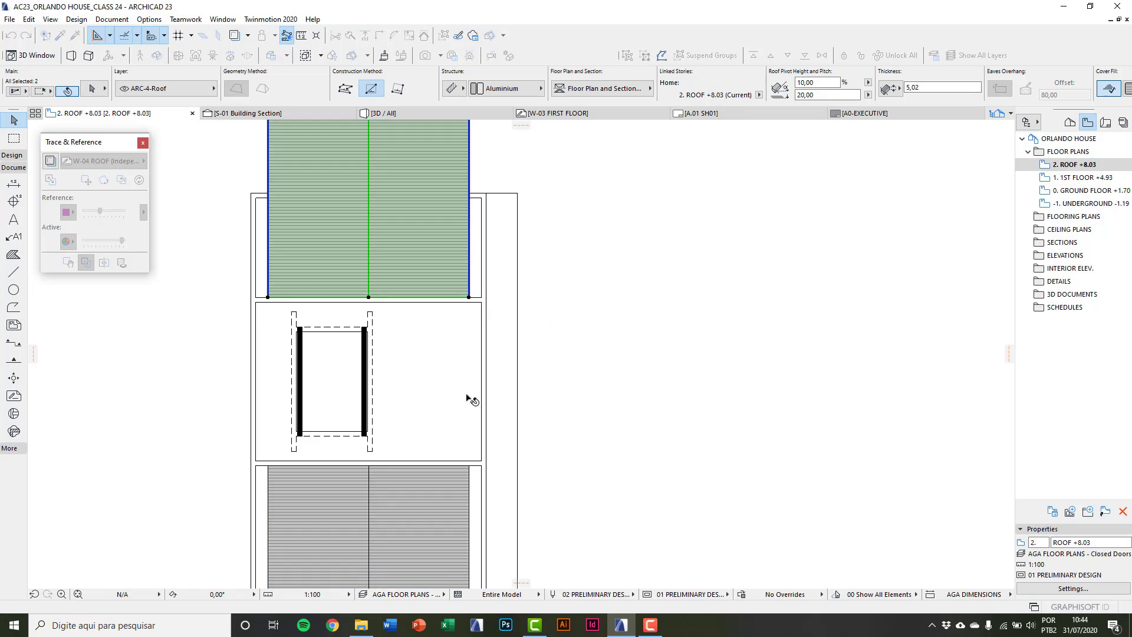
pyautogui.scroll(-3, 472, 395)
# - Offset the copied roof's overlong edges in to the small section's boundaries
pyautogui.click(454, 240)
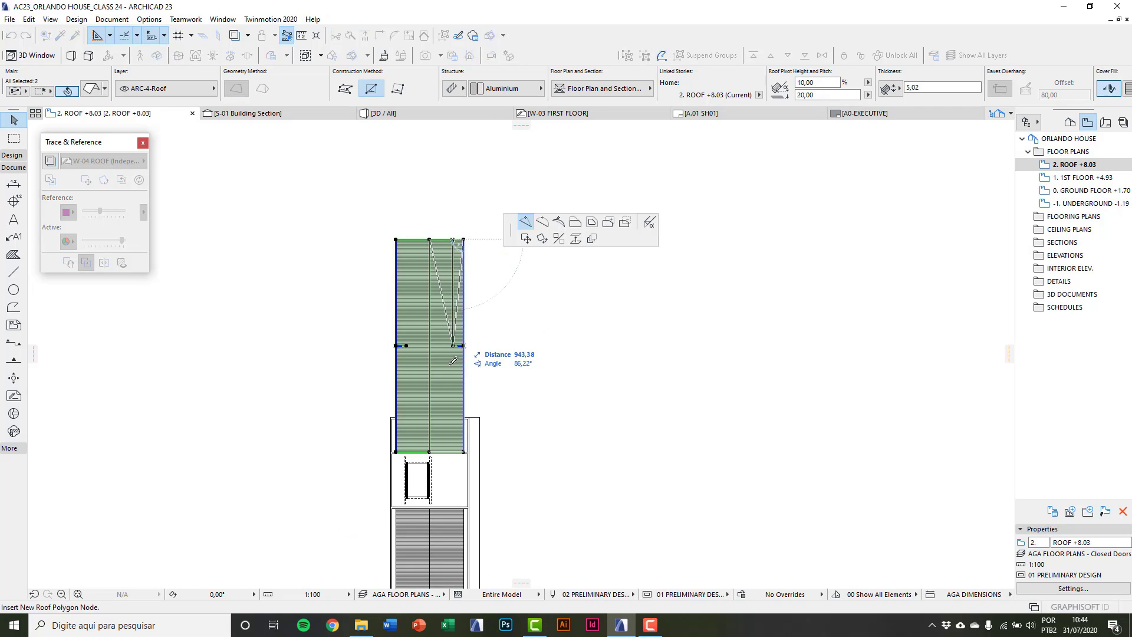
pyautogui.click(575, 223)
pyautogui.scroll(6, 485, 363)
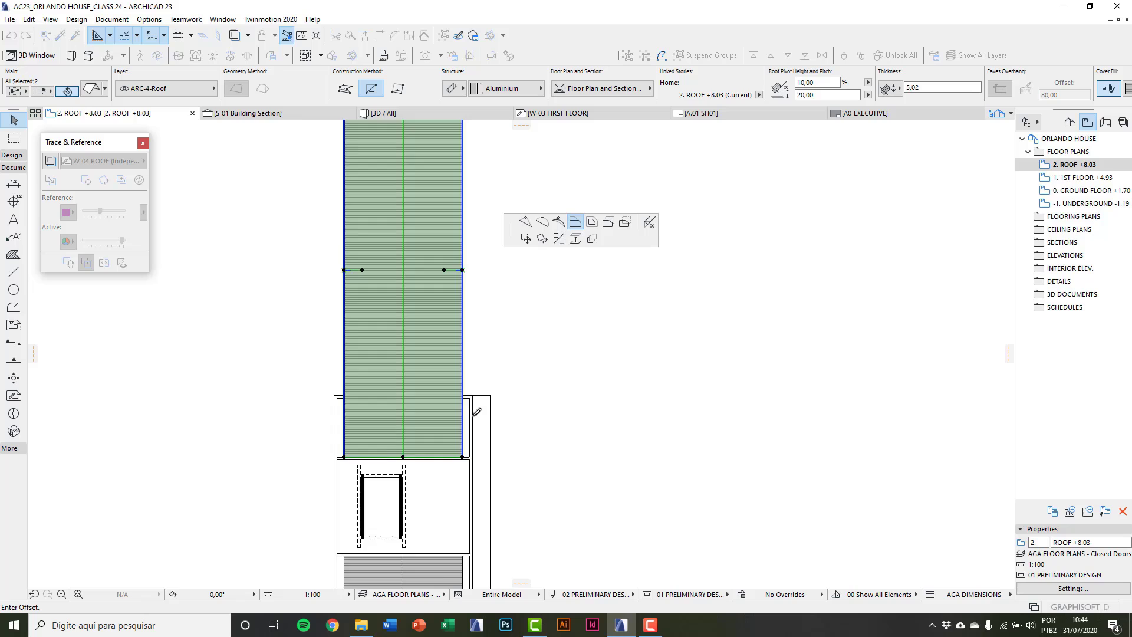
pyautogui.click(486, 369)
pyautogui.scroll(-5, 420, 461)
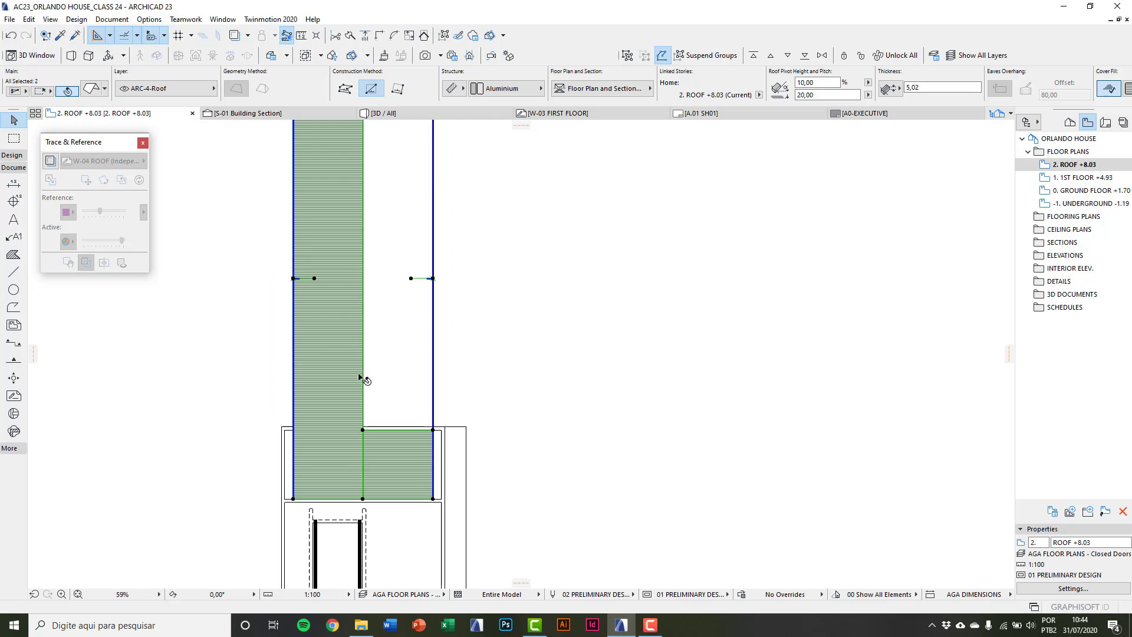
pyautogui.click(362, 255)
pyautogui.scroll(-4, 363, 255)
pyautogui.click(567, 222)
pyautogui.click(348, 252)
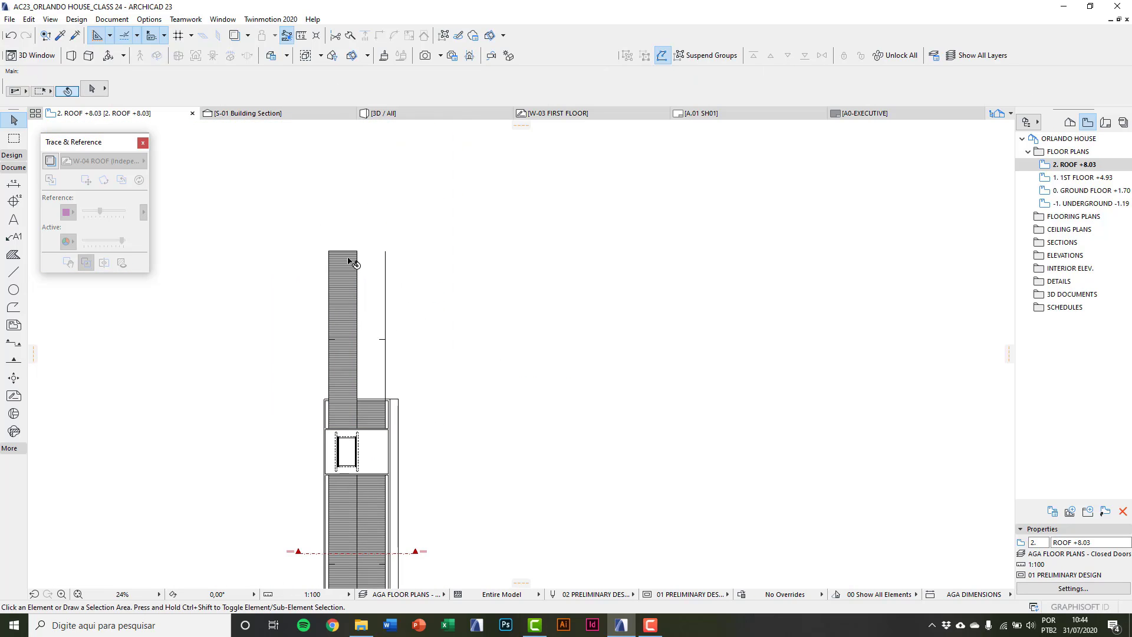
pyautogui.click(348, 252)
pyautogui.scroll(6, 366, 398)
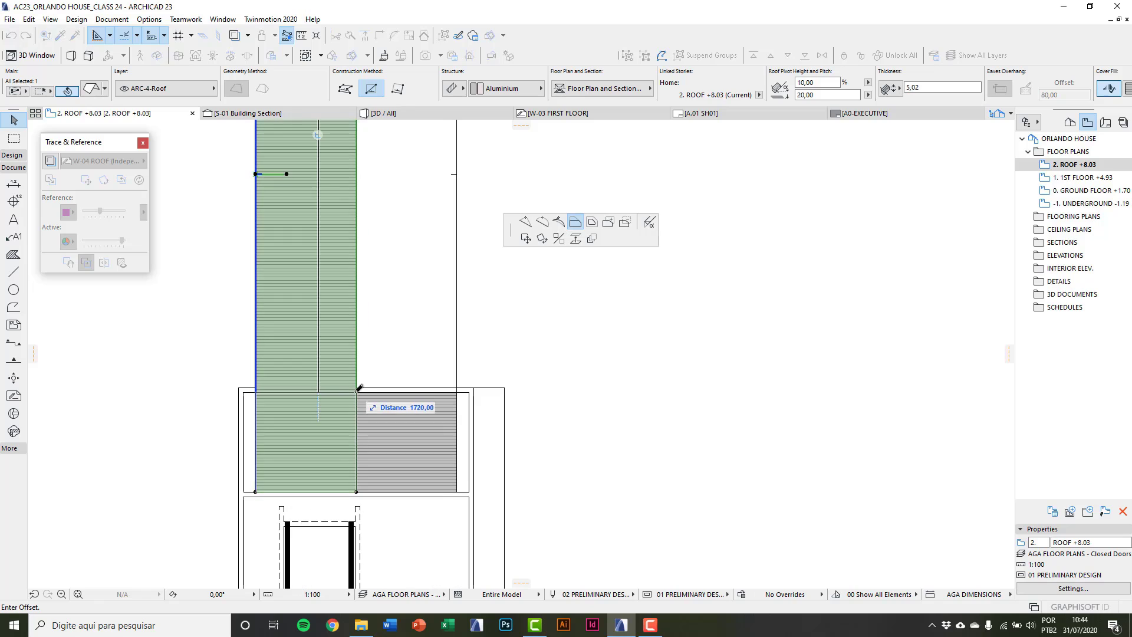
pyautogui.click(357, 392)
pyautogui.scroll(-3, 372, 440)
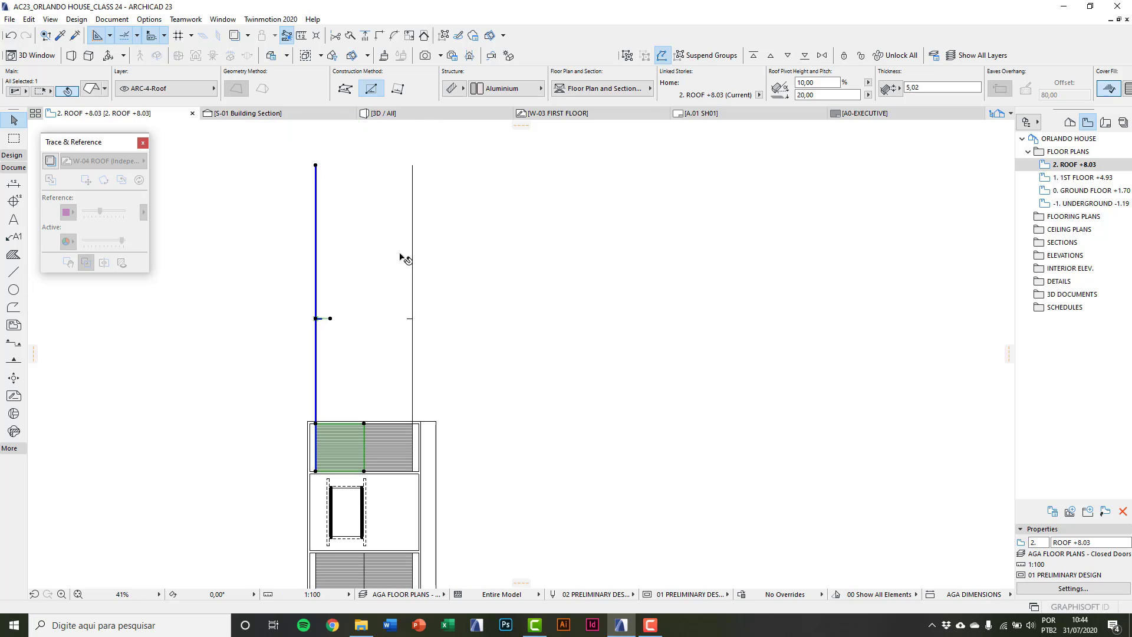
# - Reposition the copied roof's reference axis to run to the roof corner
pyautogui.click(316, 170)
pyautogui.scroll(5, 316, 416)
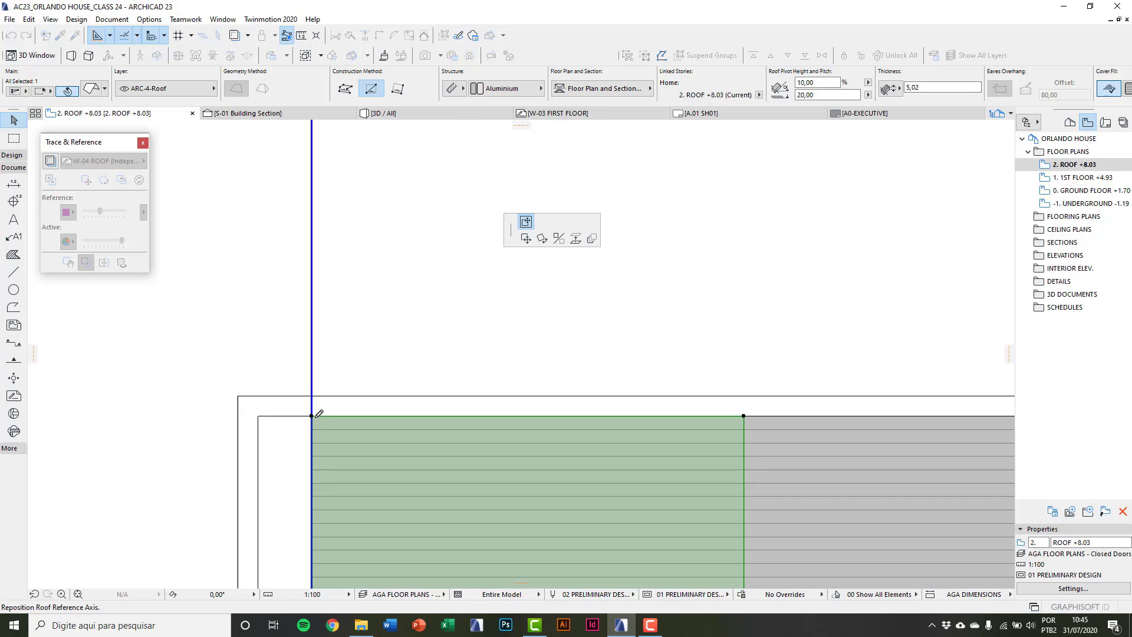
pyautogui.click(313, 415)
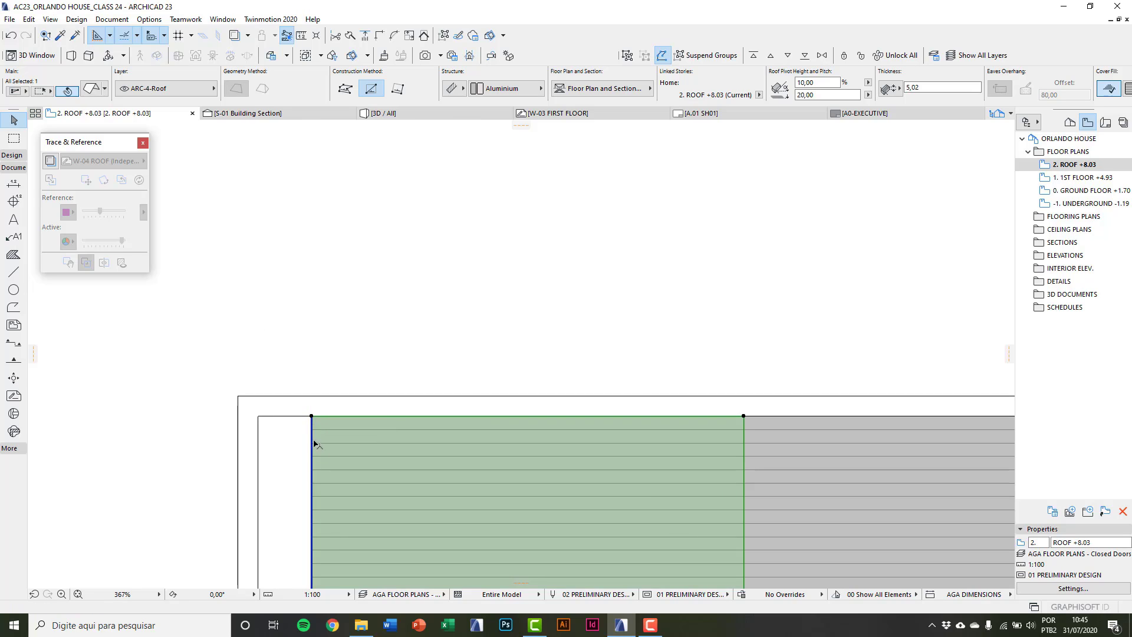
pyautogui.scroll(-9, 315, 442)
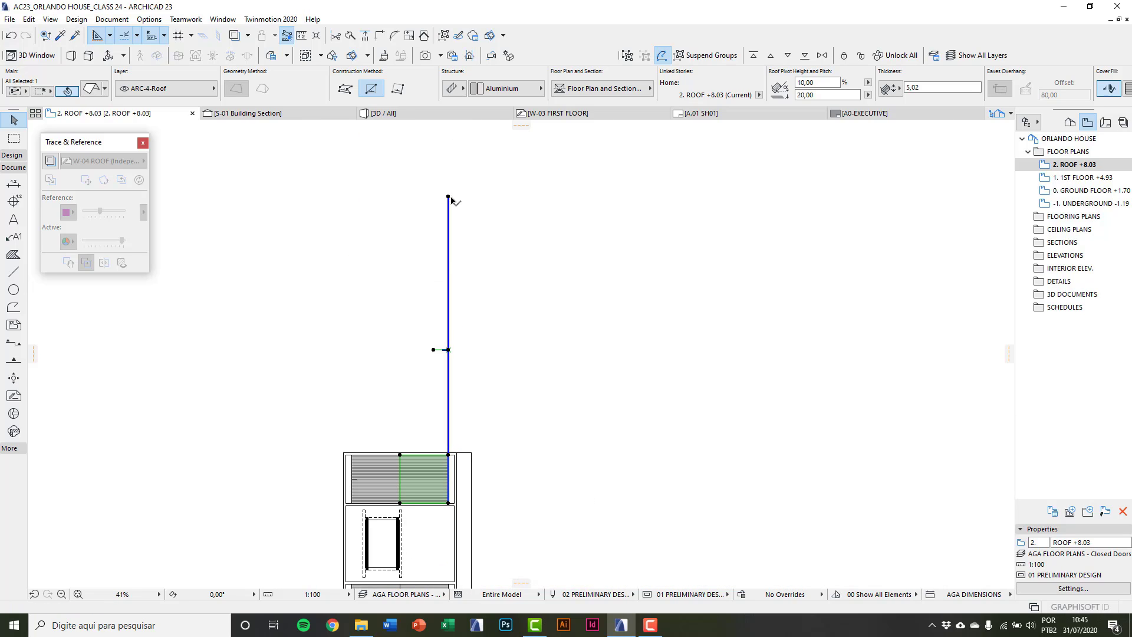
pyautogui.click(450, 195)
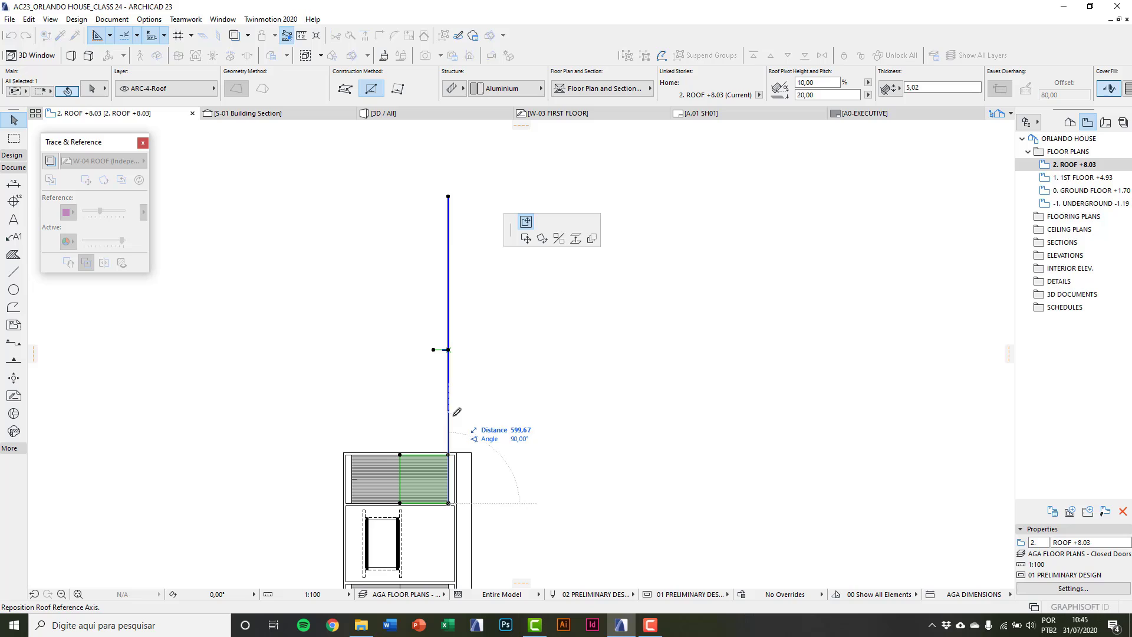
pyautogui.click(449, 455)
pyautogui.press('Escape')
pyautogui.scroll(3, 413, 502)
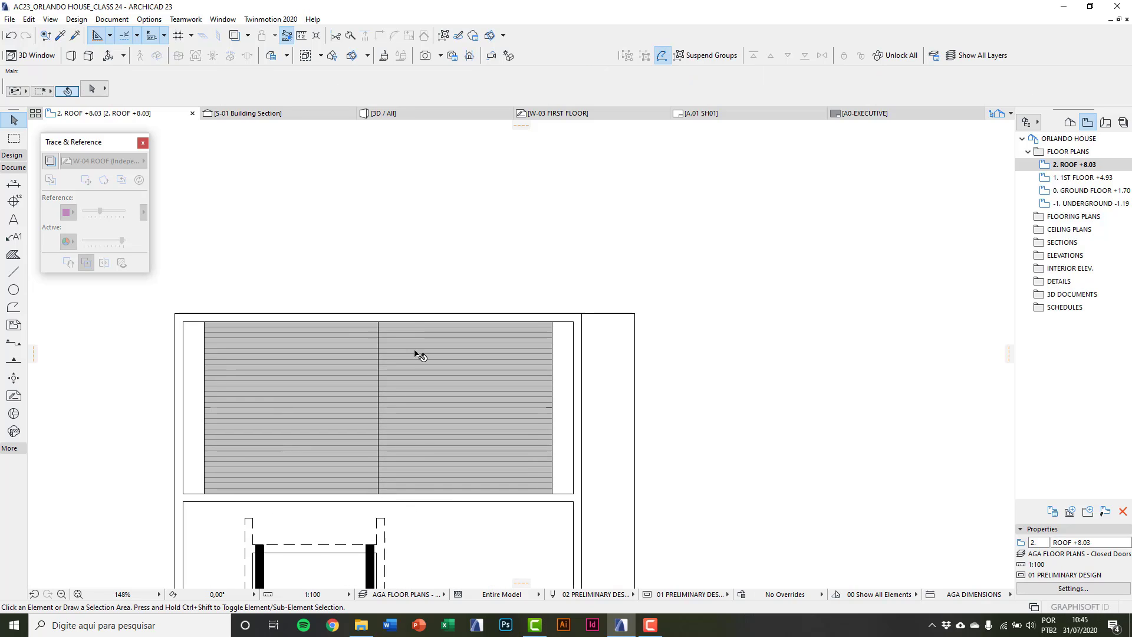
pyautogui.scroll(8, 464, 371)
# - Select Truss 1 and drag a copy of it onto the small roof's top edge
pyautogui.click(519, 407)
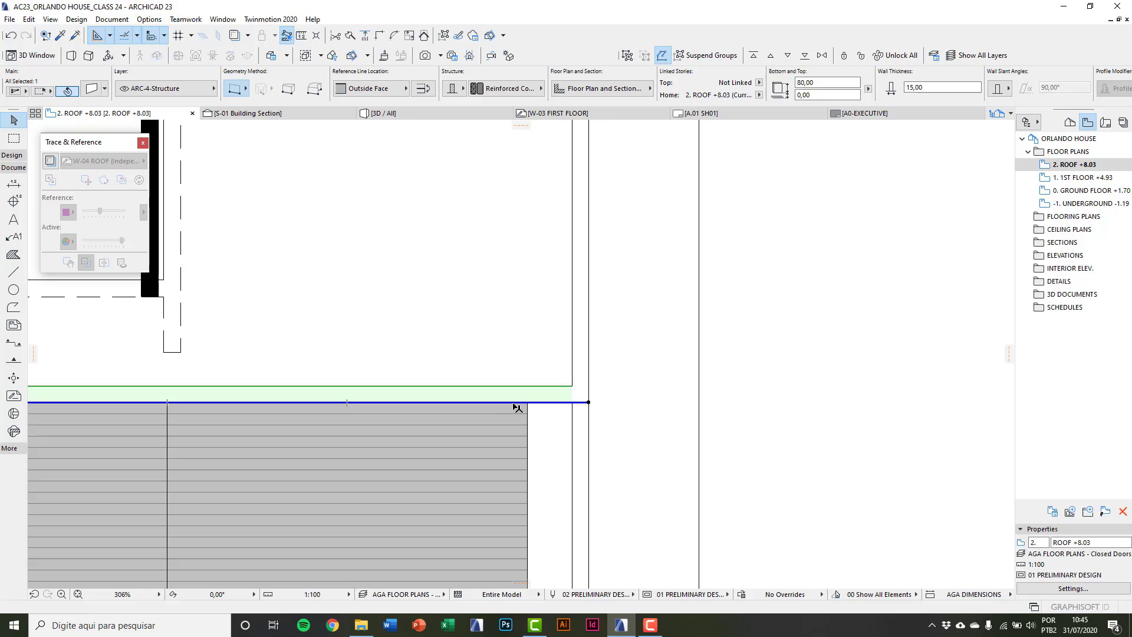
pyautogui.press('Escape')
pyautogui.scroll(-4, 165, 406)
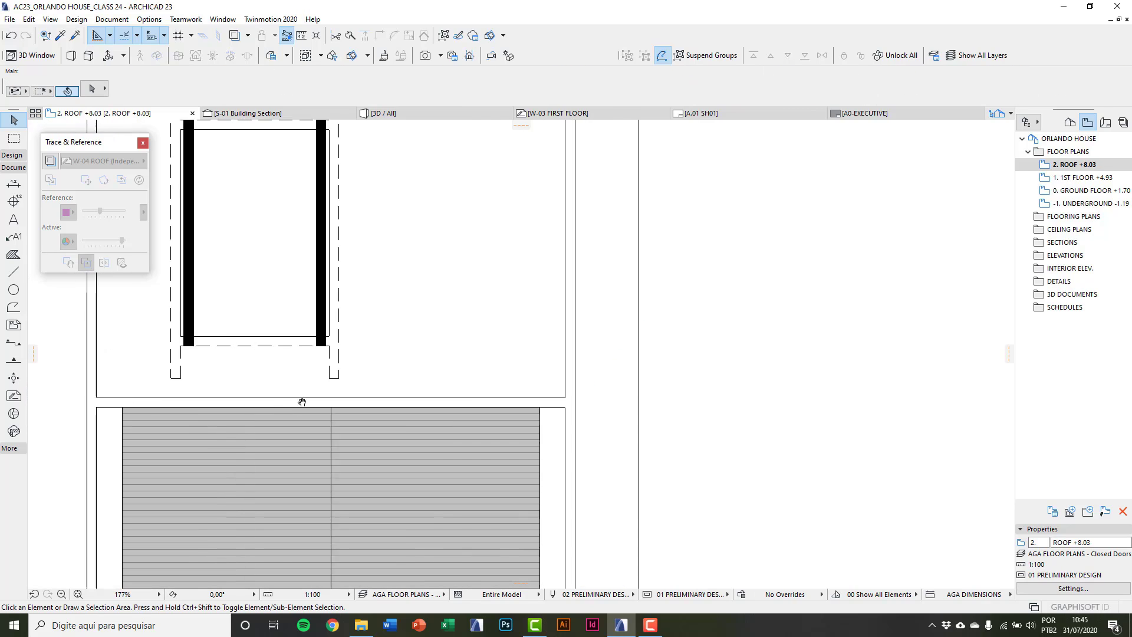
pyautogui.moveTo(185, 390); pyautogui.dragTo(636, 423)
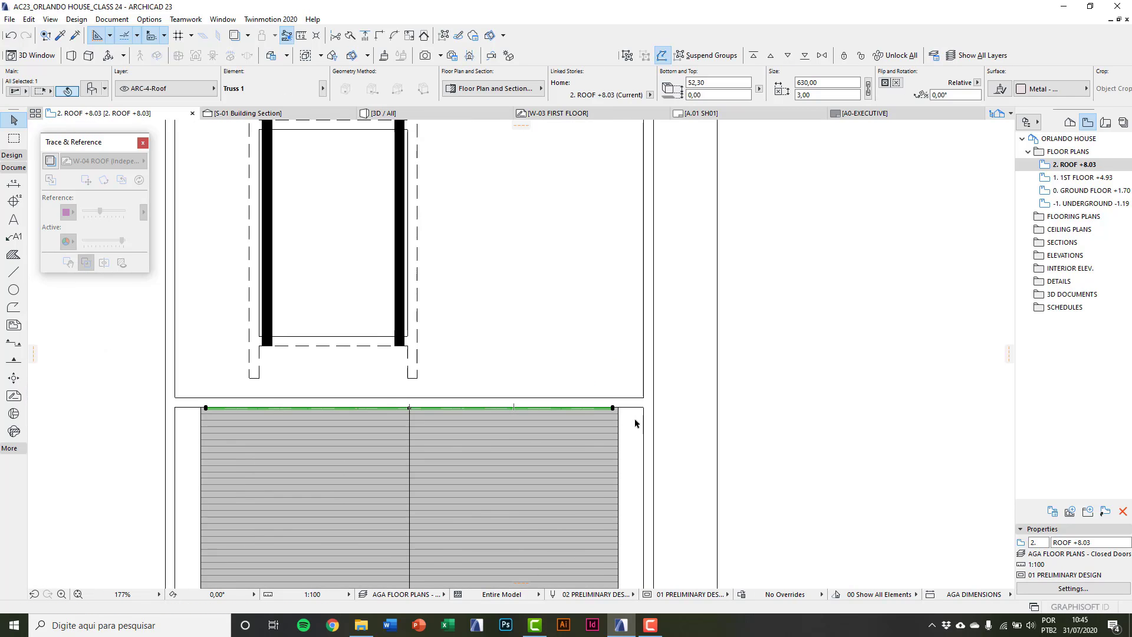
pyautogui.hotkey('ctrl', 'shift', 'd')
pyautogui.scroll(5, 613, 418)
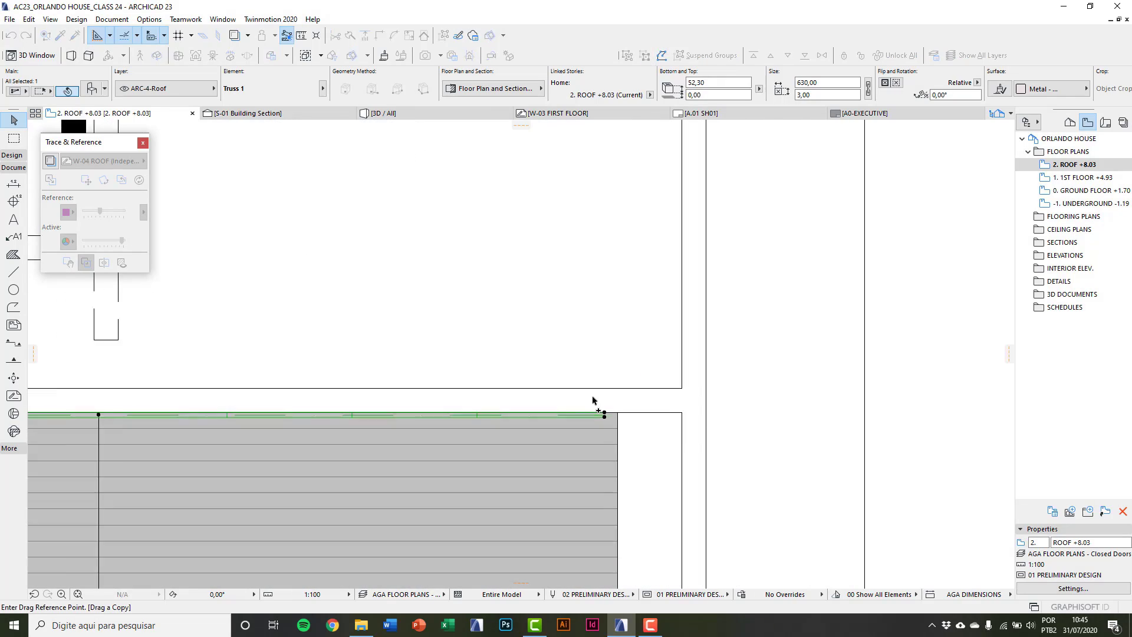
pyautogui.click(617, 436)
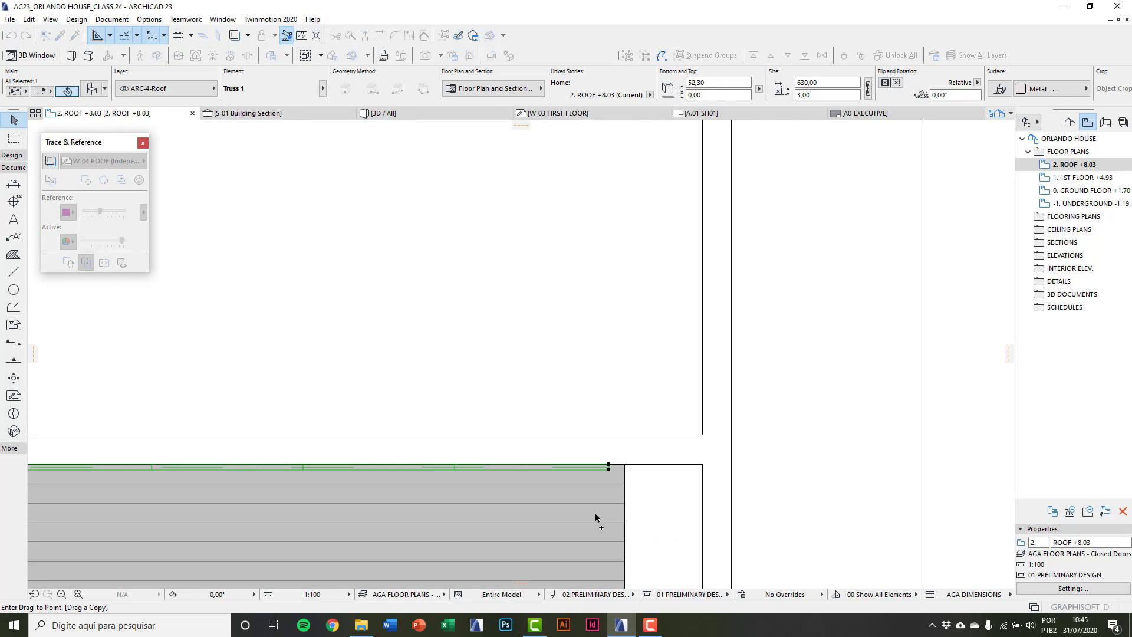
pyautogui.scroll(-5, 607, 298)
pyautogui.scroll(5, 605, 280)
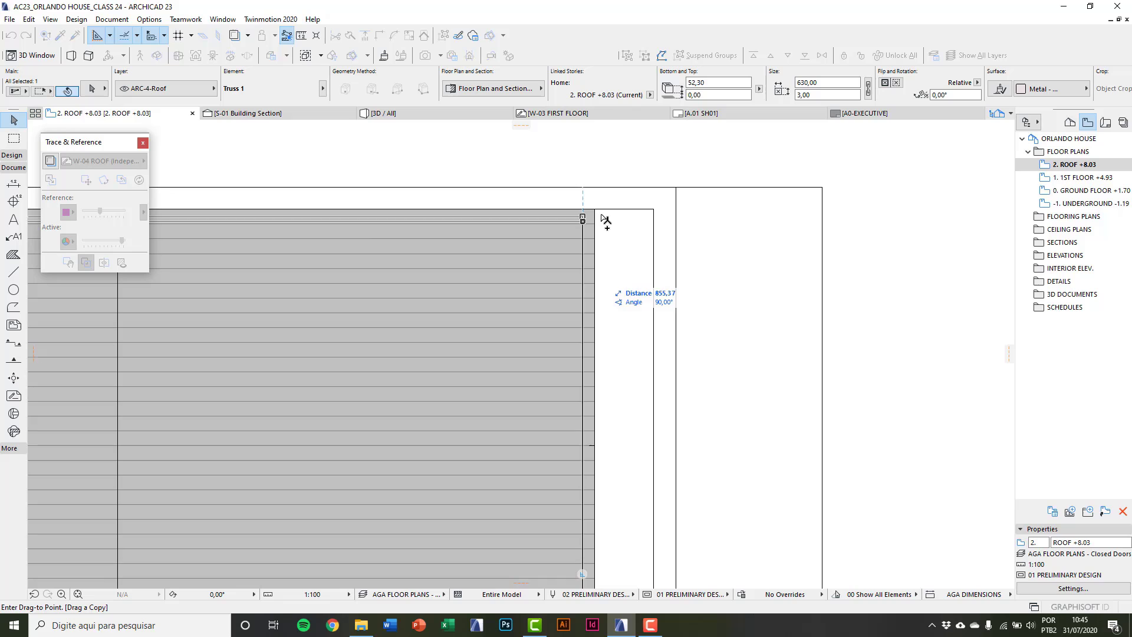
pyautogui.click(598, 212)
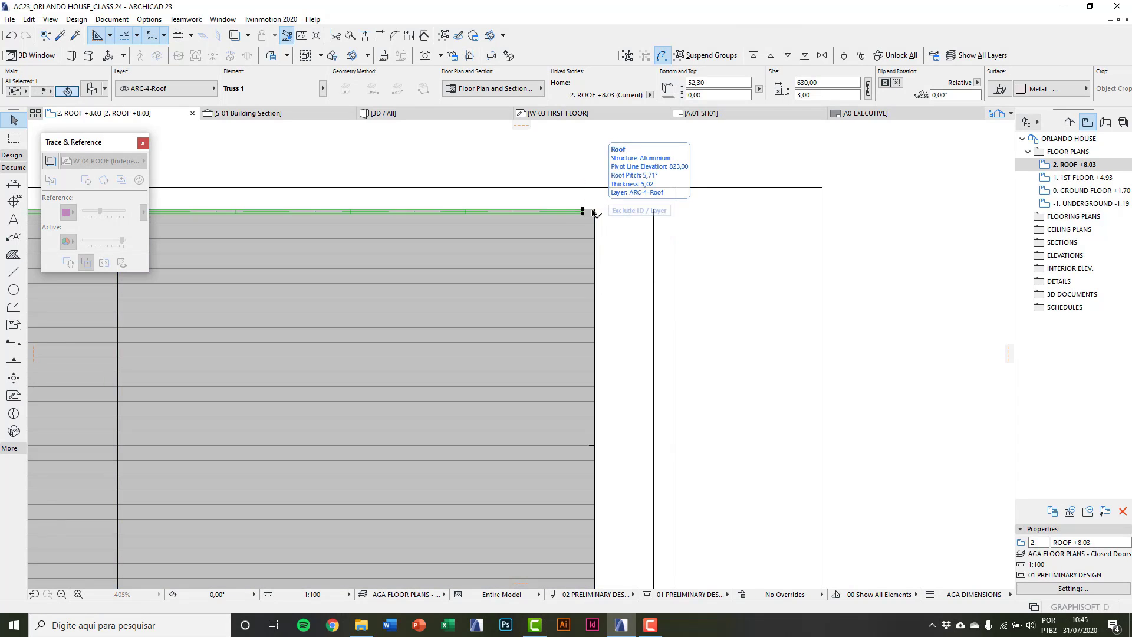
pyautogui.scroll(-1, 590, 211)
# - Drag another truss copy to the small roof's lower edge, then clear the selection
pyautogui.hotkey('ctrl', 'shift', 'd')
pyautogui.click(588, 214)
pyautogui.scroll(-3, 589, 307)
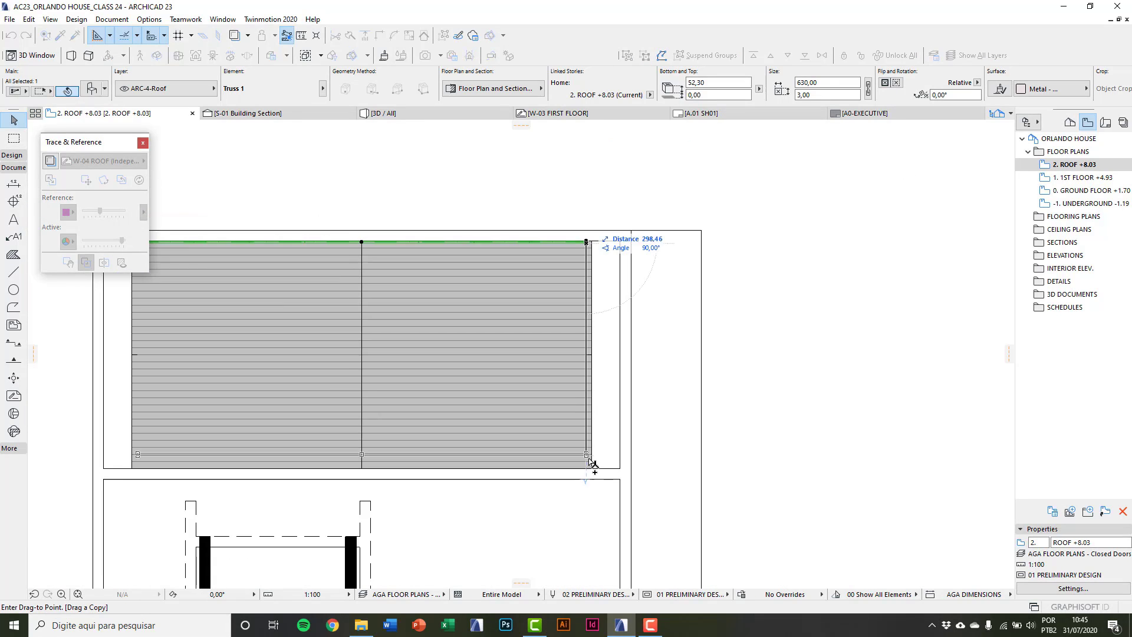
pyautogui.scroll(3, 590, 482)
pyautogui.click(588, 481)
pyautogui.scroll(-10, 600, 465)
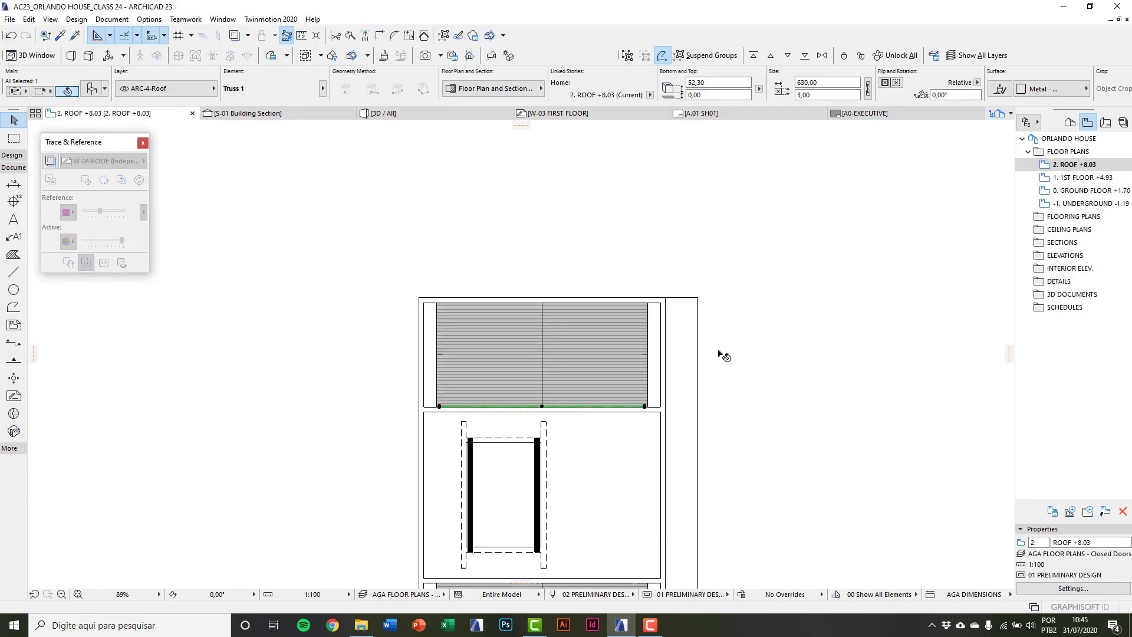
pyautogui.press('Escape')
pyautogui.moveTo(708, 493); pyautogui.dragTo(545, 278, button='middle')
pyautogui.scroll(-2, 545, 277)
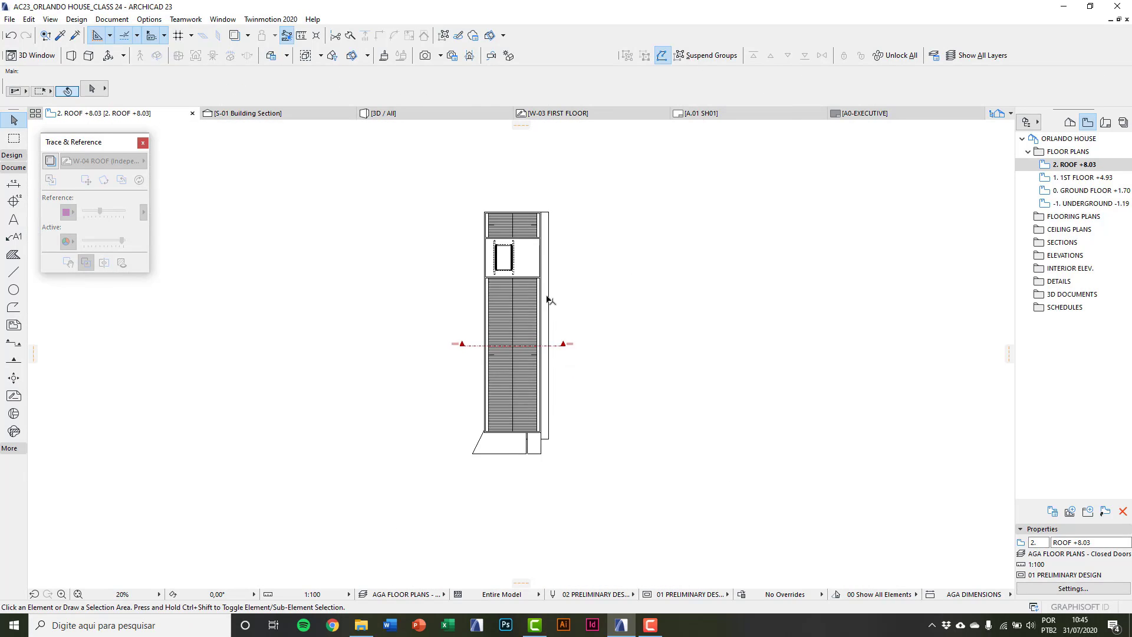